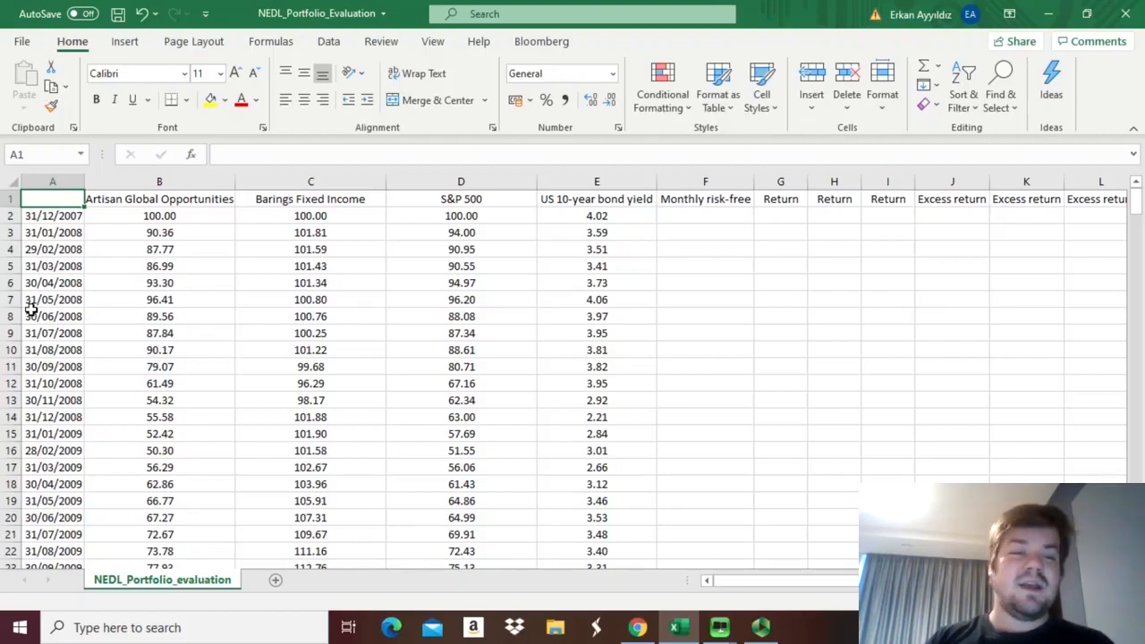
Examine the Artisan Global Opportunities and Barings Fixed Income values from the first to the last month, along with their chart.
key("Right")
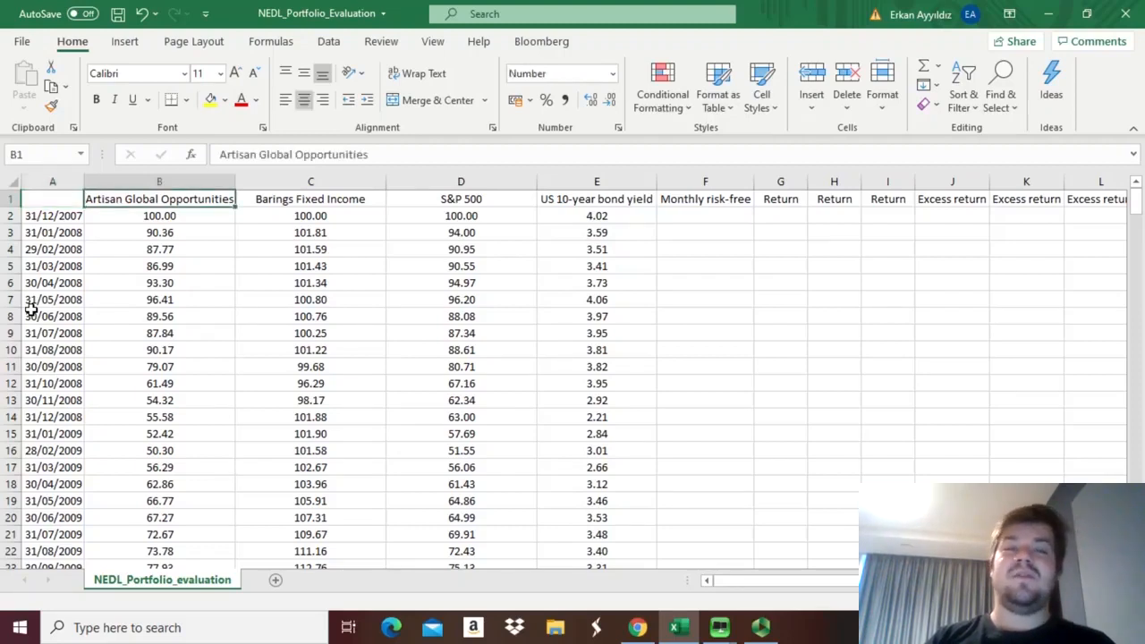
key("Down")
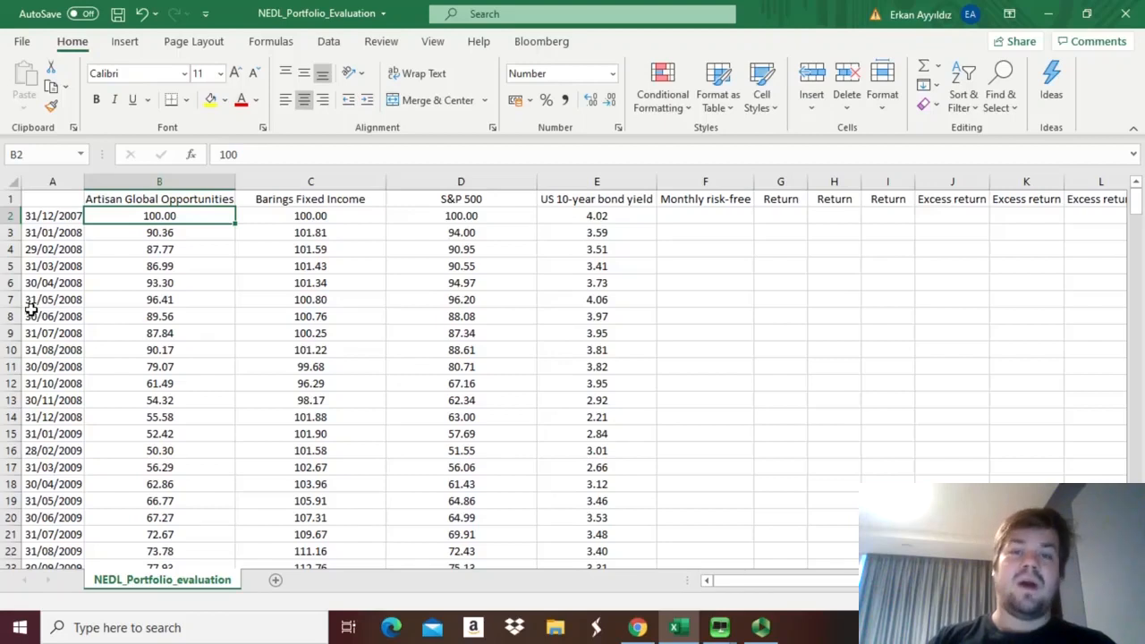
key("Right")
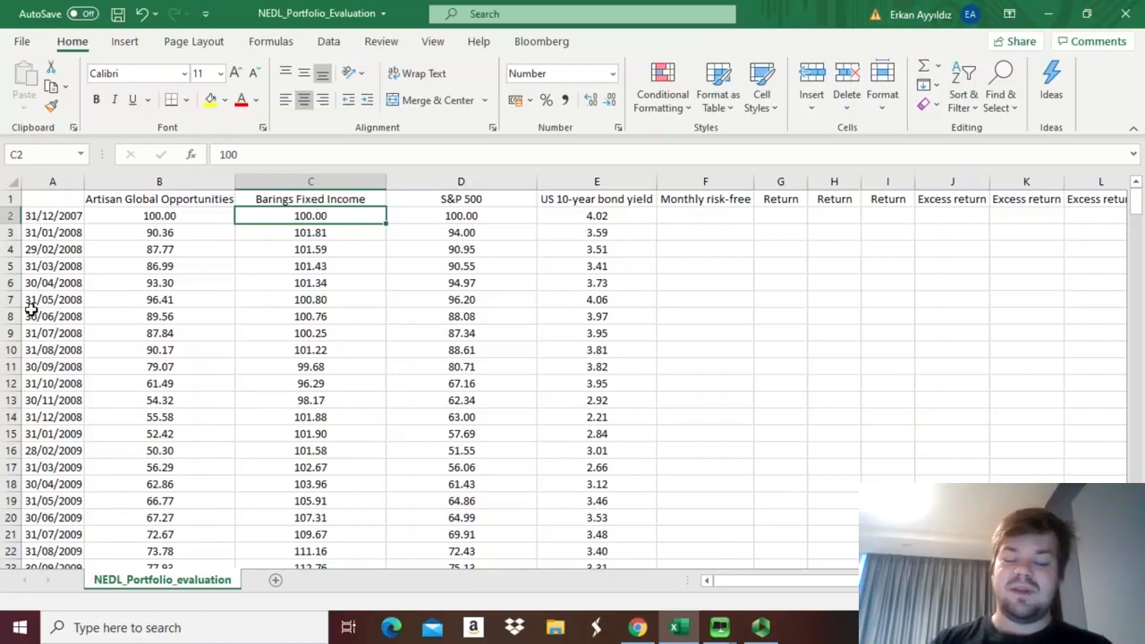
key("ctrl+Down")
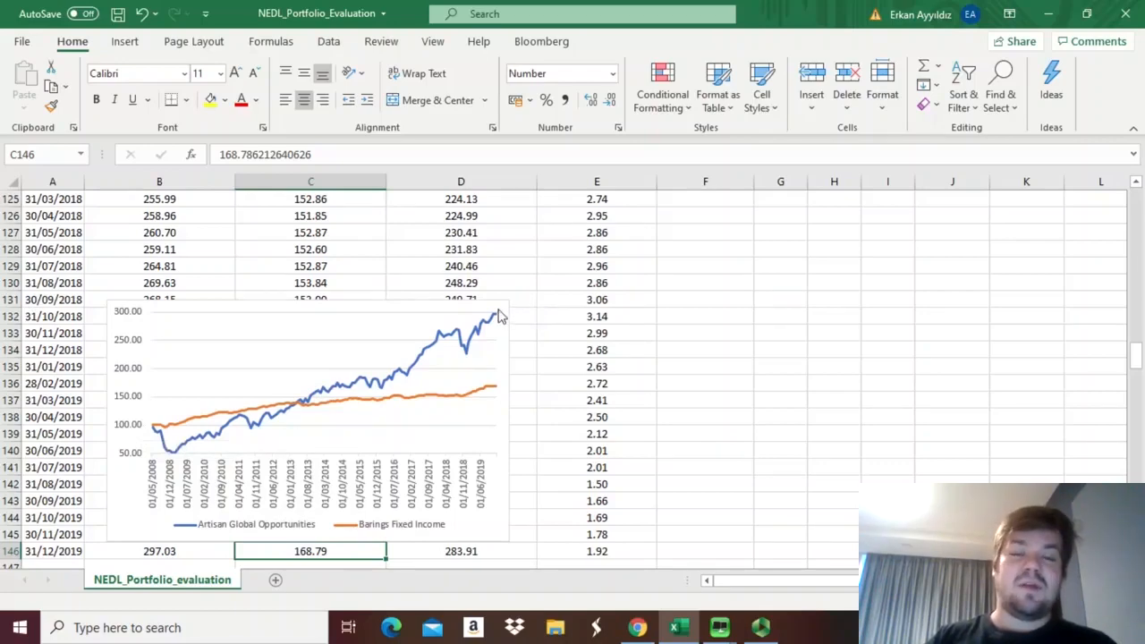
left_click(159, 553)
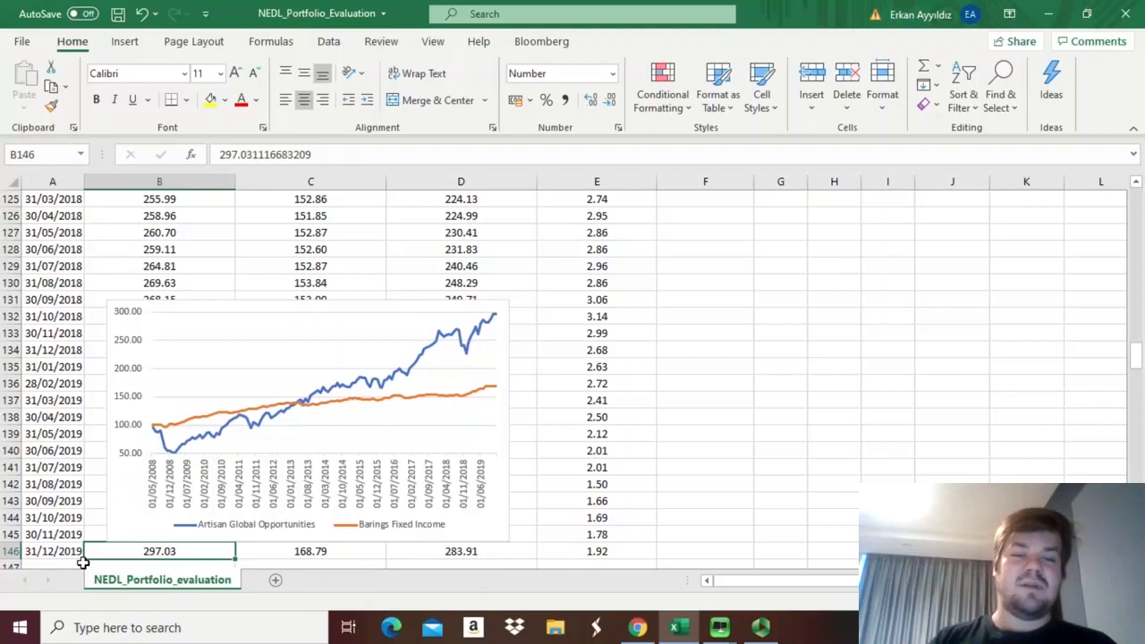
left_click(272, 554)
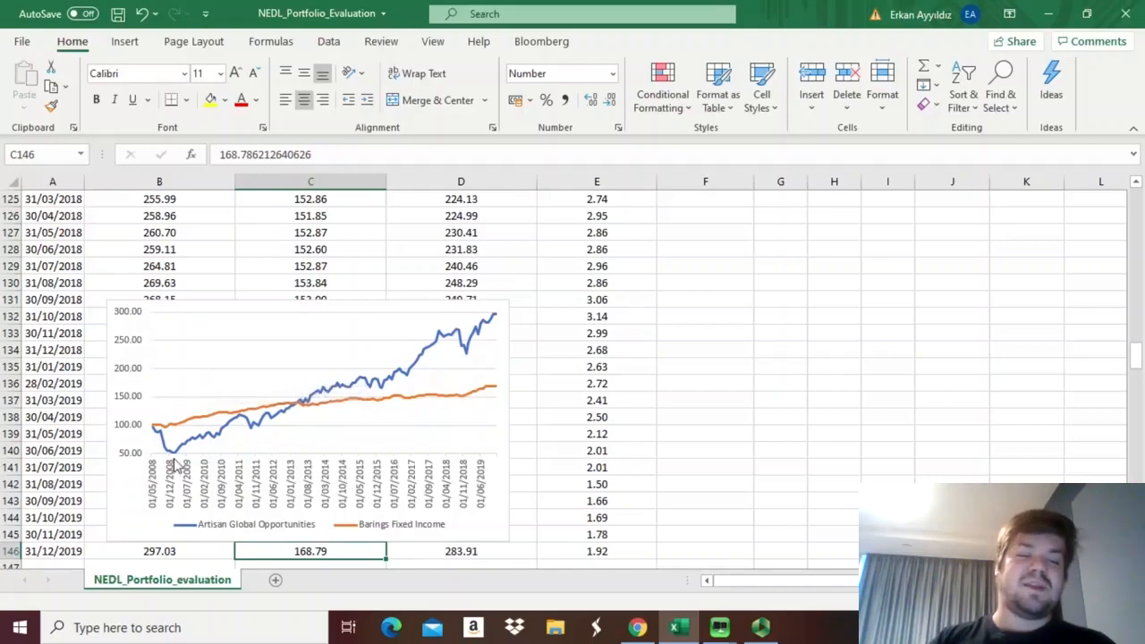
mouse_move(177, 461)
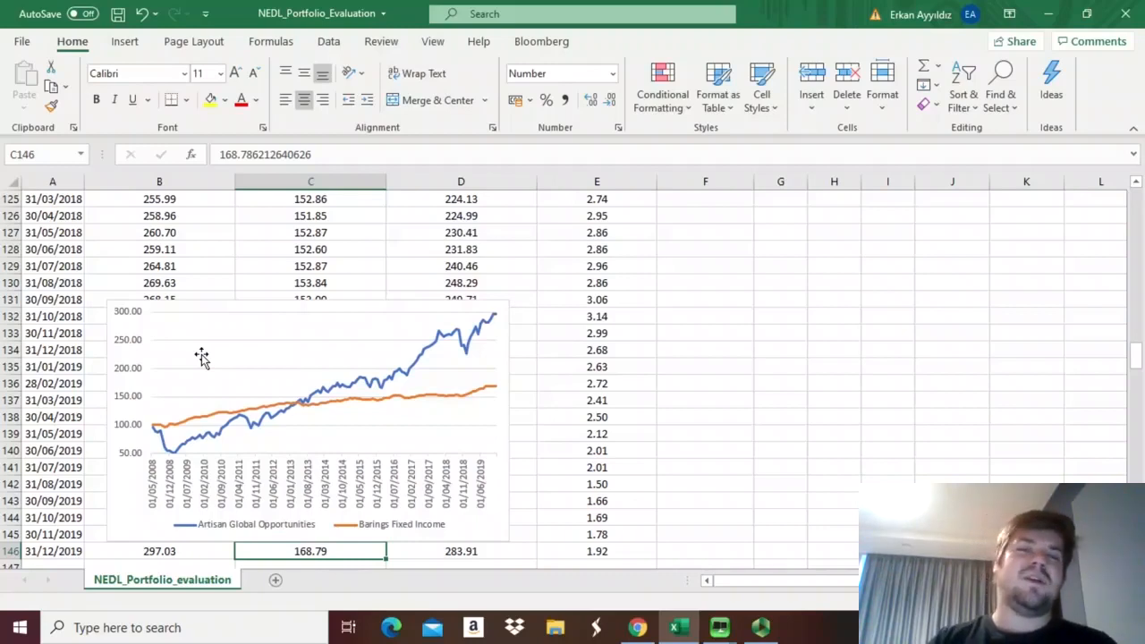
left_click(469, 253)
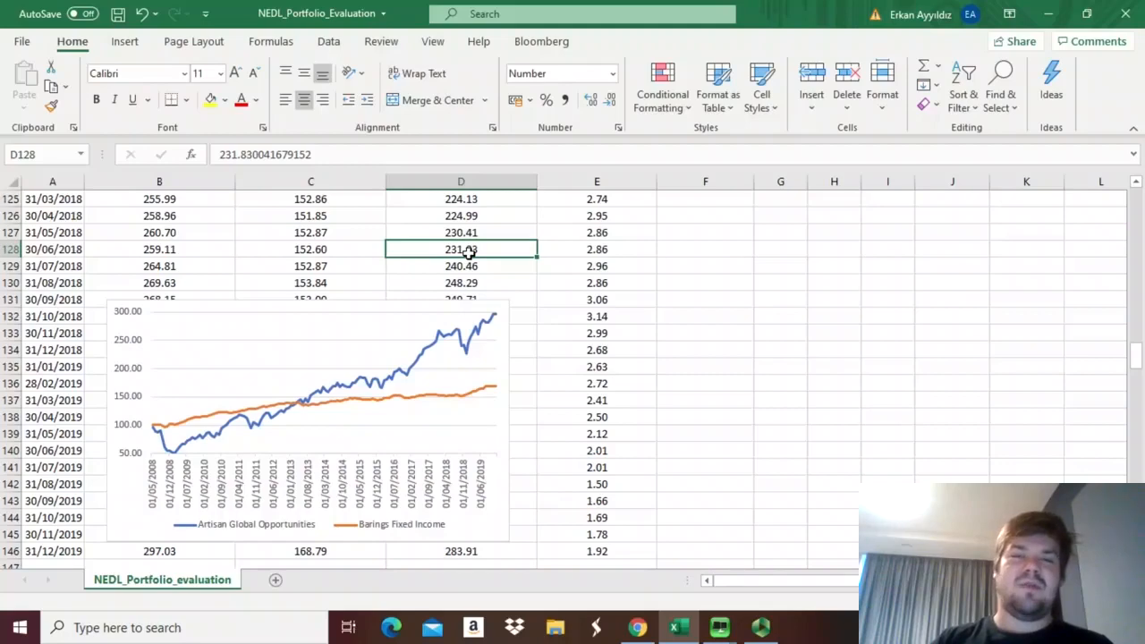
Review the S&P 500 benchmark, the US 10-year bond yield with its source formula, and the start of the date column.
key("ctrl+Up")
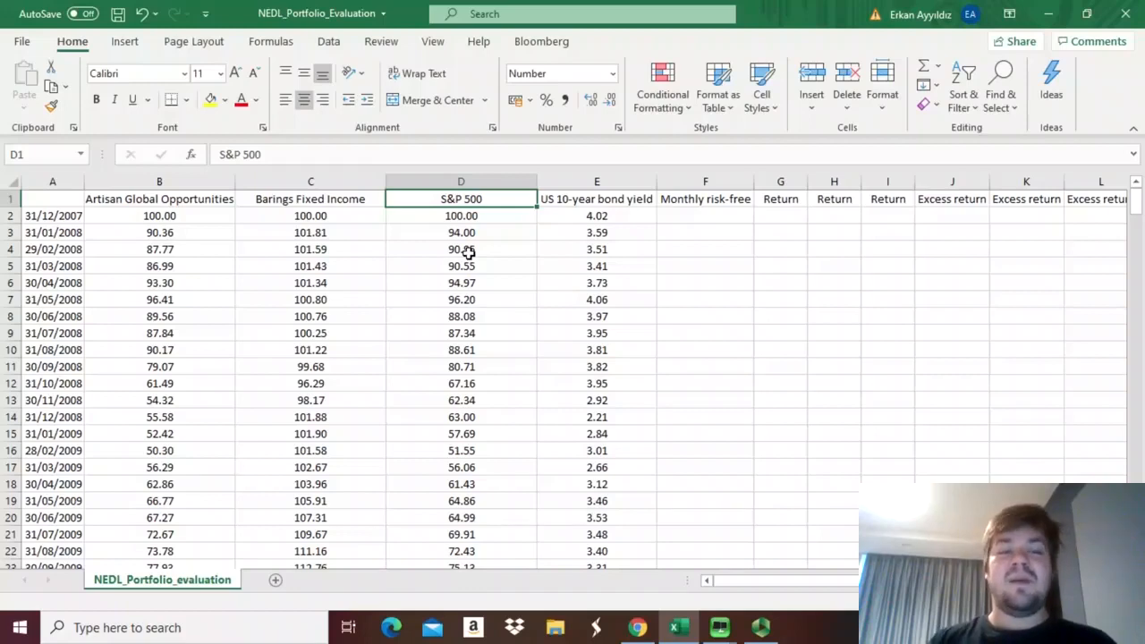
key("Left")
key("Left")
key("Right")
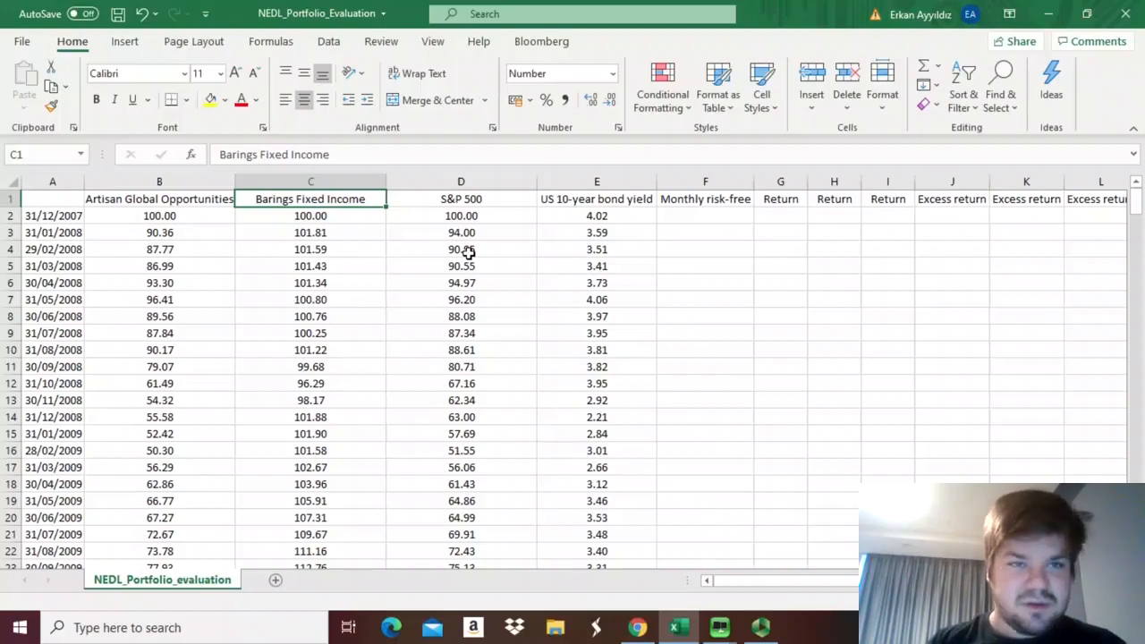
key("Right")
key("Right")
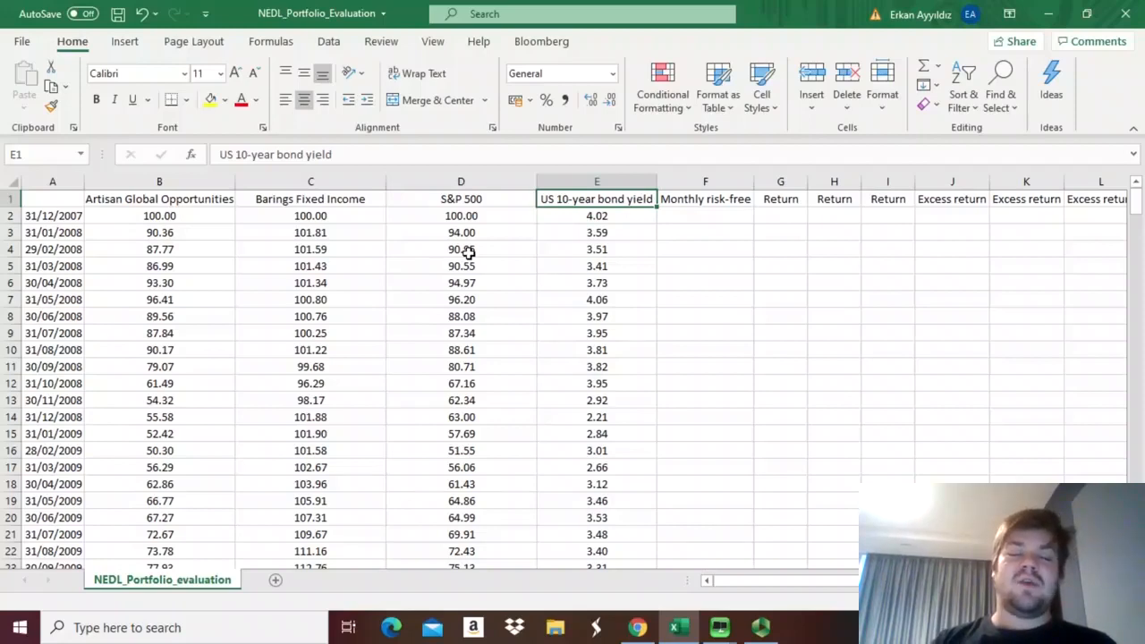
key("Down")
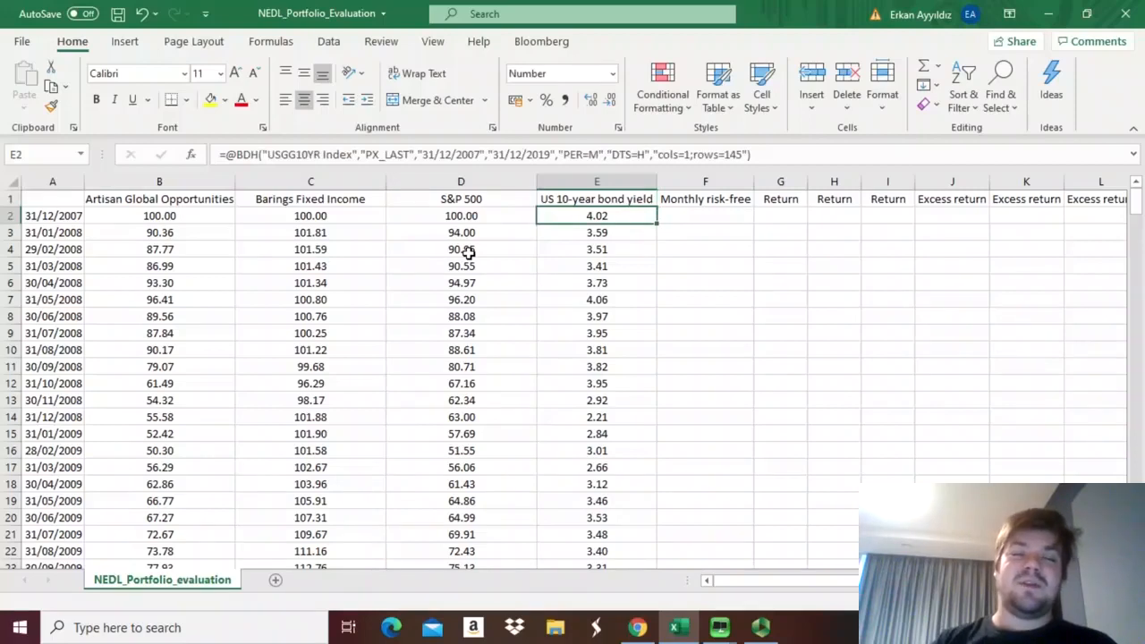
key("Up")
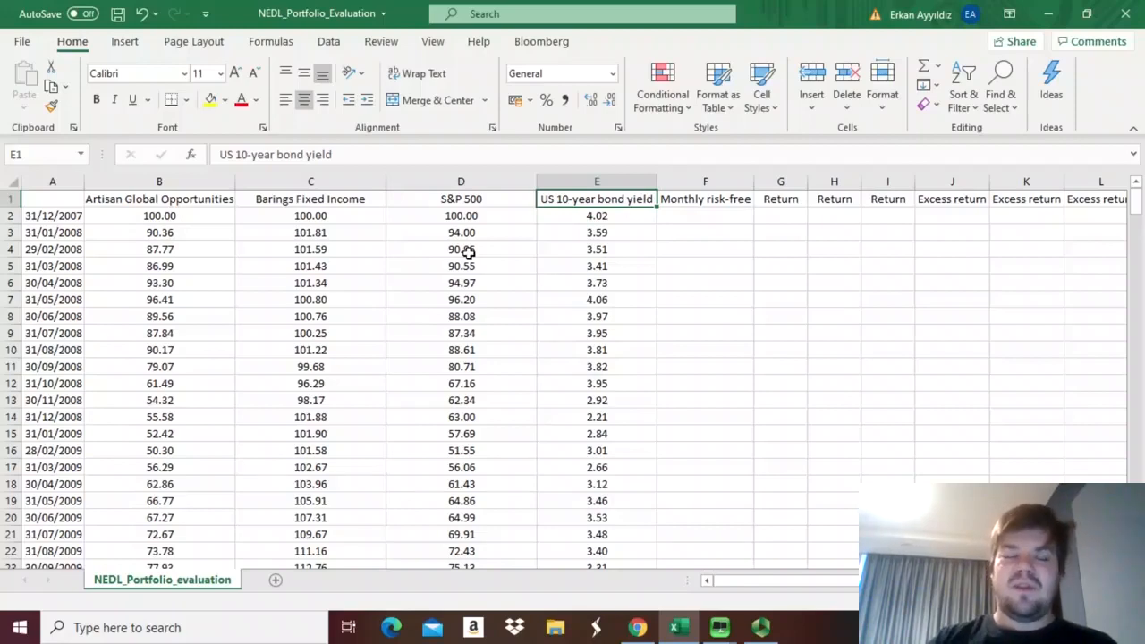
left_click(56, 217)
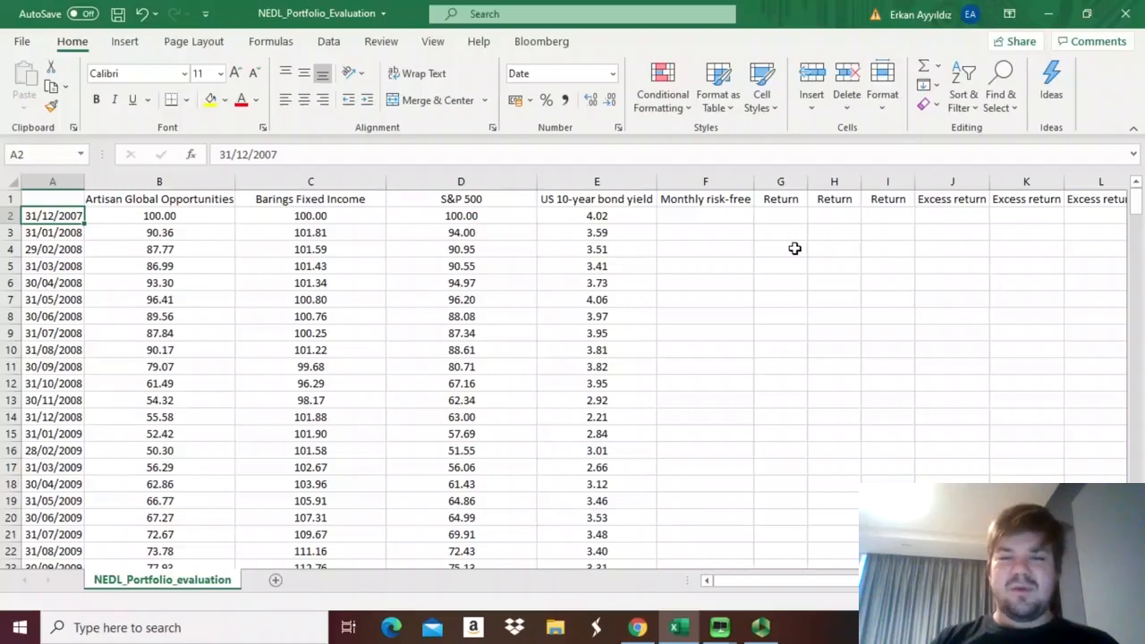
Calculate the first monthly risk-free rate in F3 with the formula =(1+E3/100)^(1/12)-1.
left_click(710, 230)
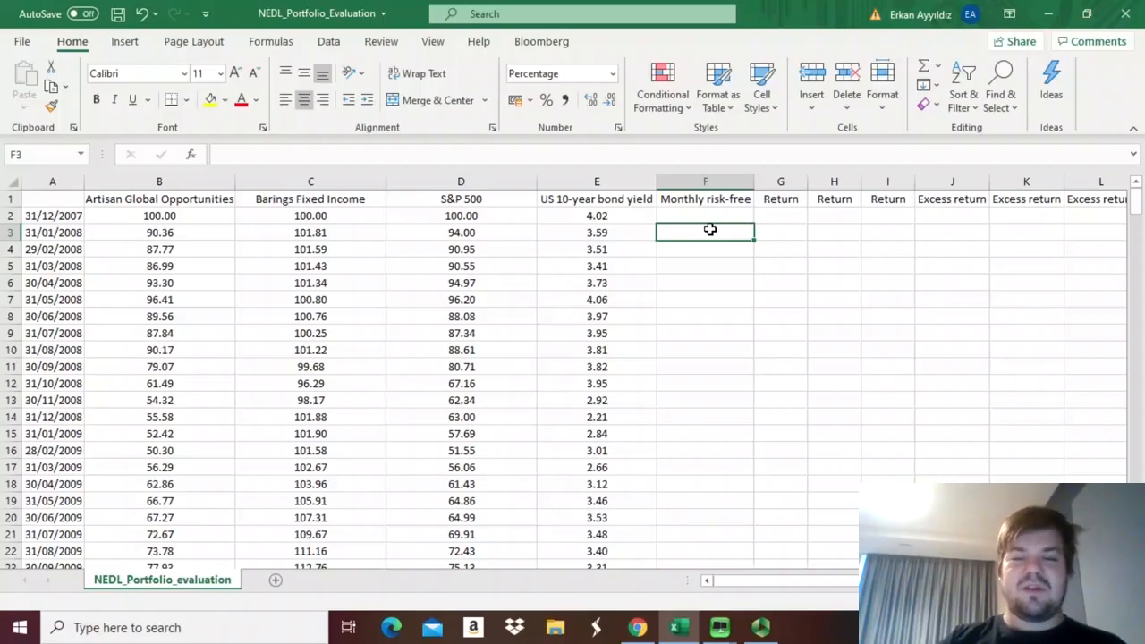
type("=(1+")
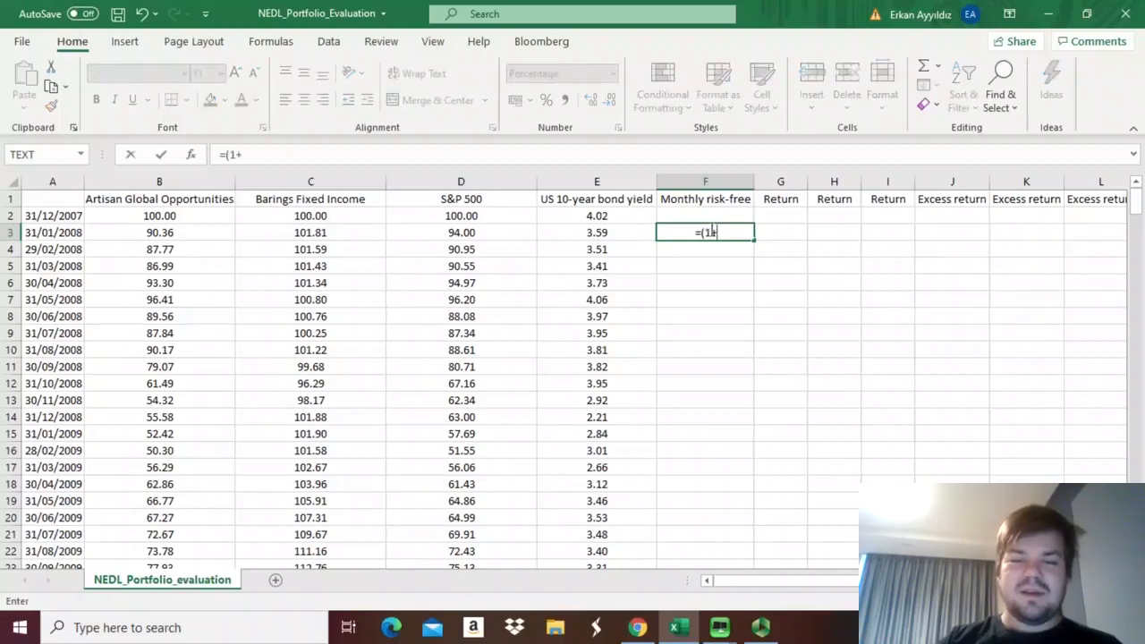
left_click(567, 233)
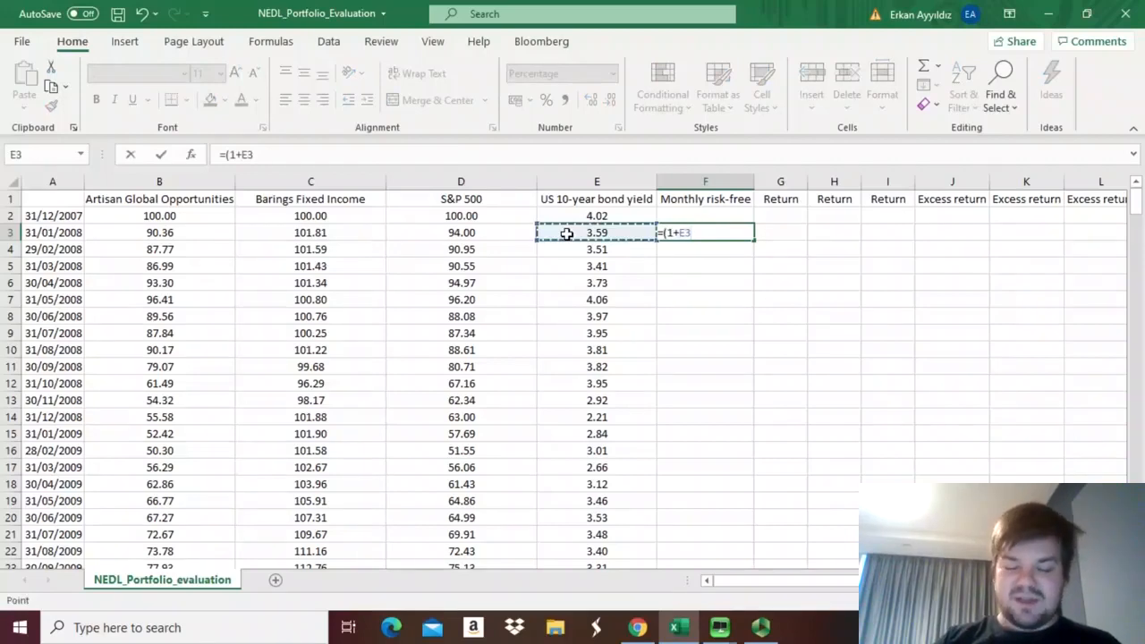
type("/100)")
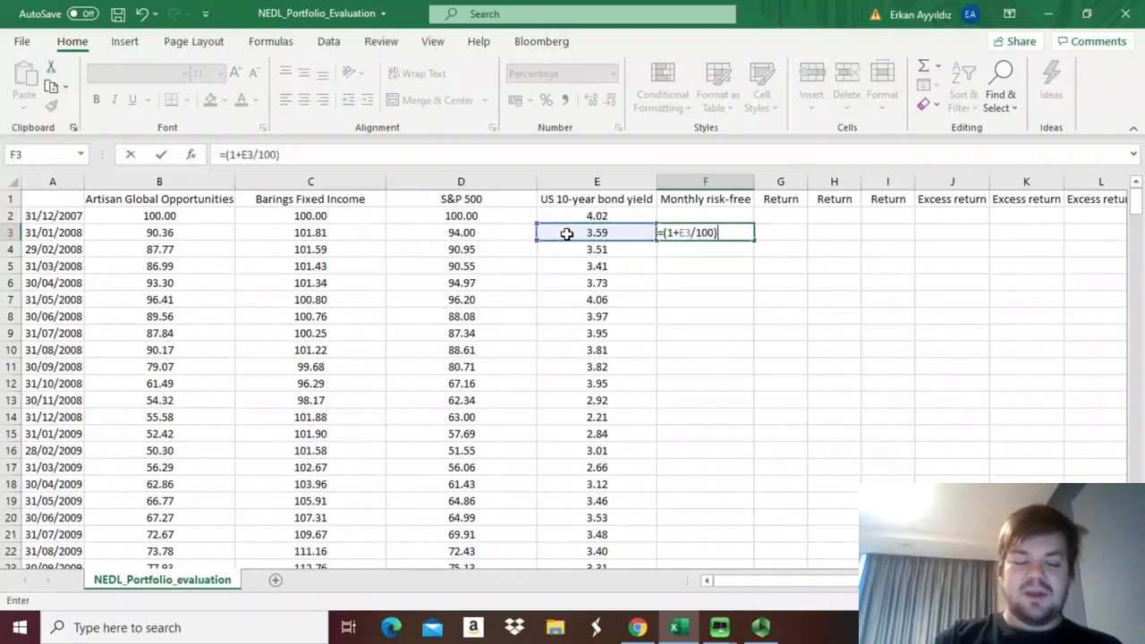
type("^(1/12")
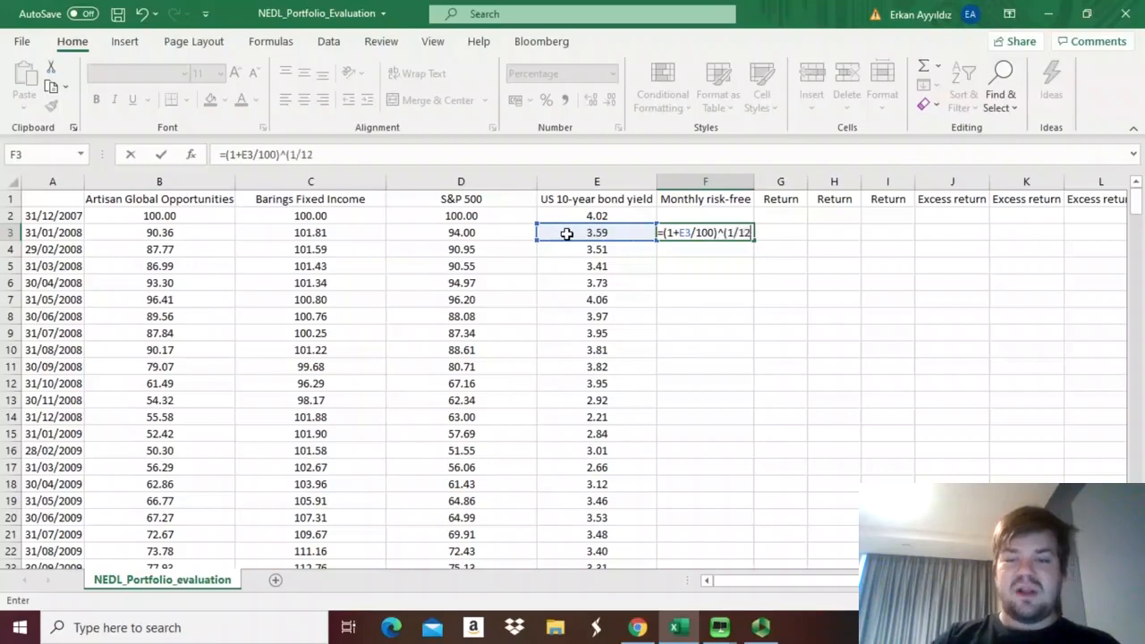
type(")-1")
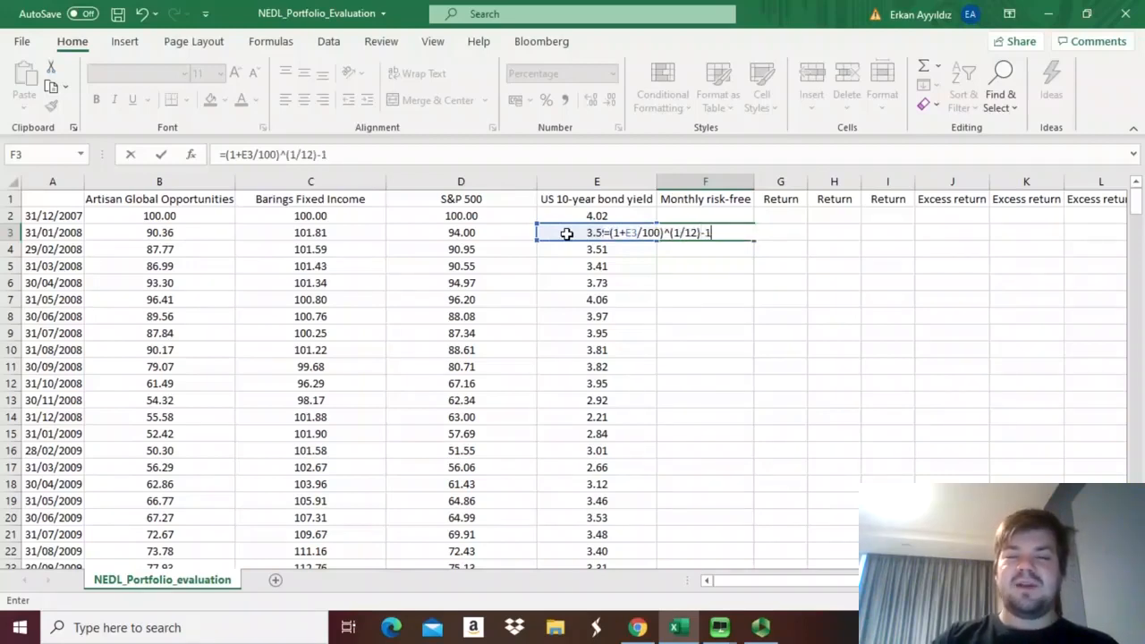
key("Return")
key("Up")
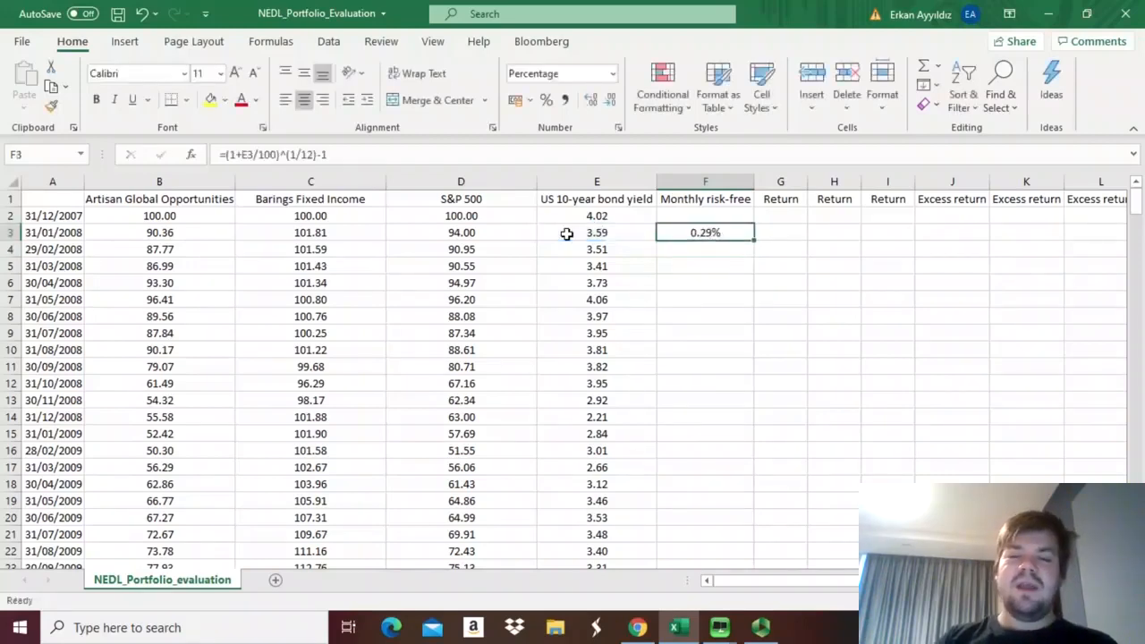
Fill the monthly risk-free formula from F3 down to row 146 and check the end of the column.
double_click(755, 239)
left_click(713, 234)
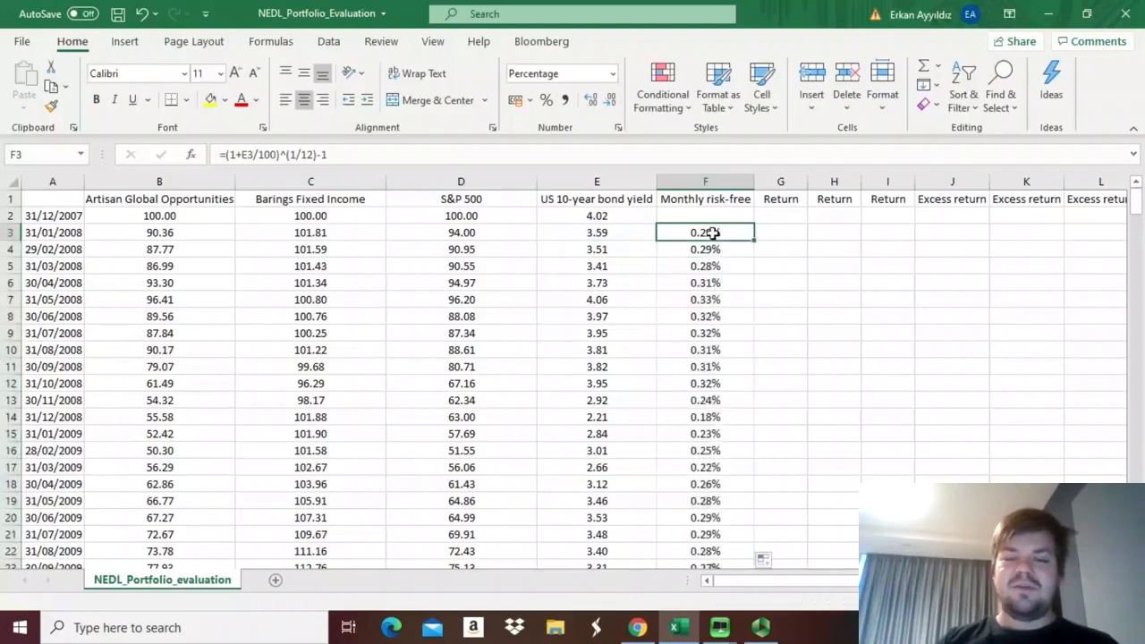
key("ctrl+Down")
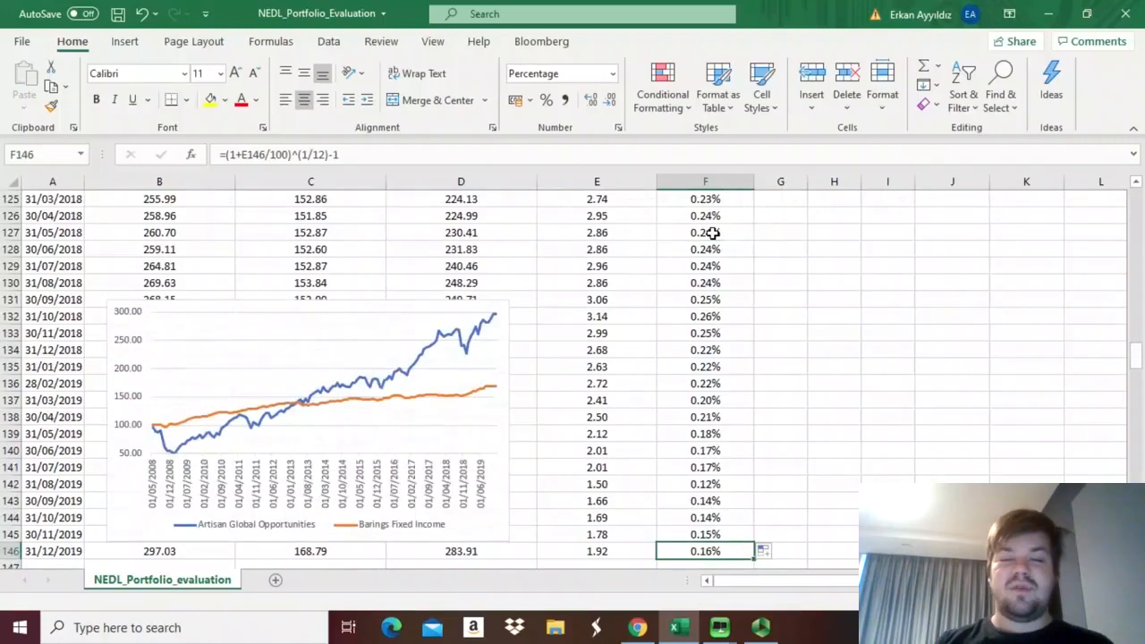
scroll(711, 233, "down", 1)
Calculate the first monthly return for Artisan Global Opportunities in G3 with the formula =B3/B2-1.
key("ctrl+Up")
key("Down")
key("Down")
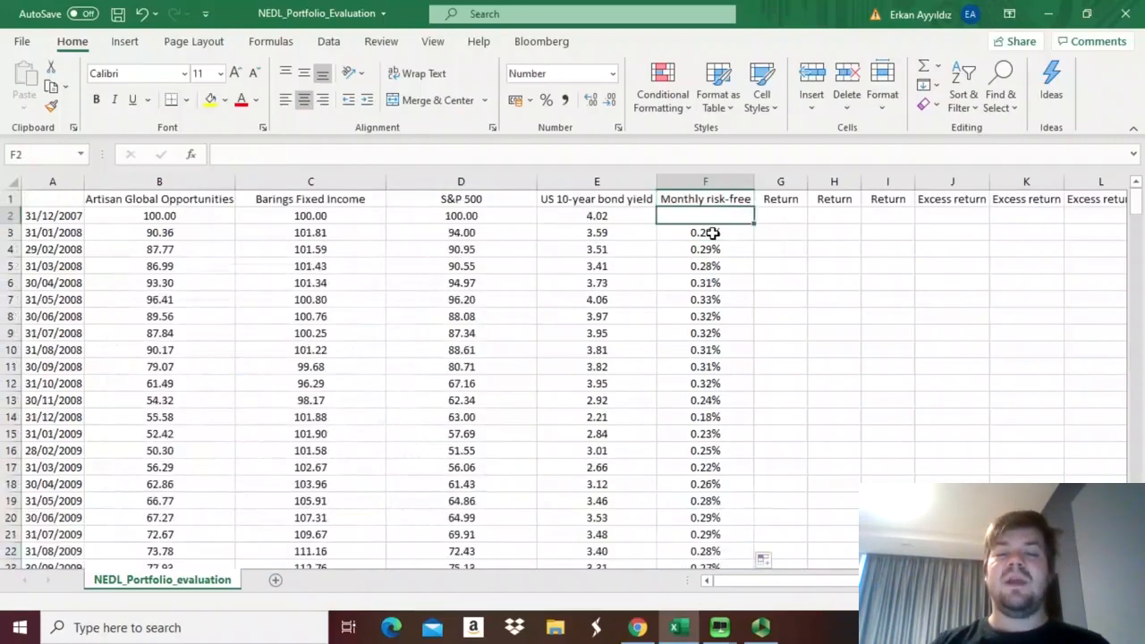
key("Right")
type("=")
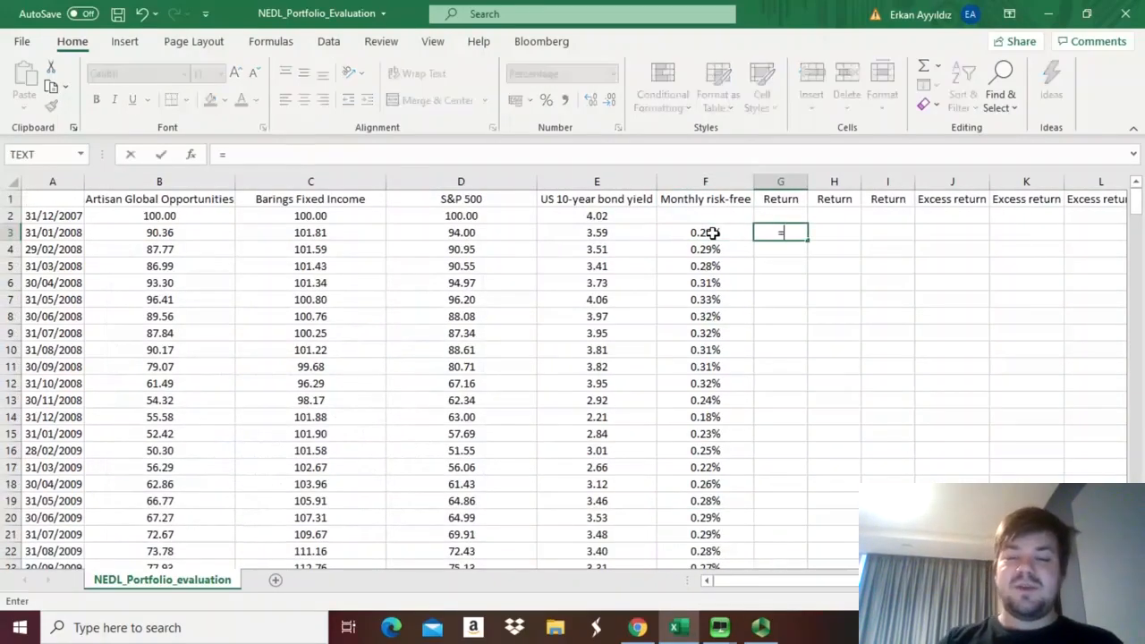
left_click(182, 231)
type("/")
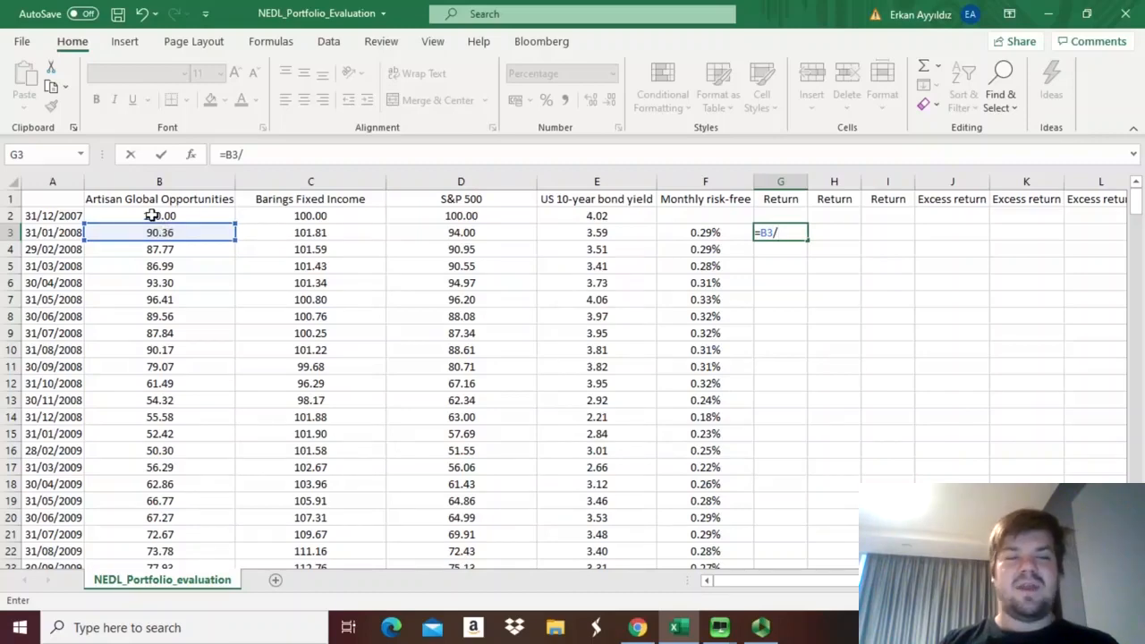
left_click(152, 216)
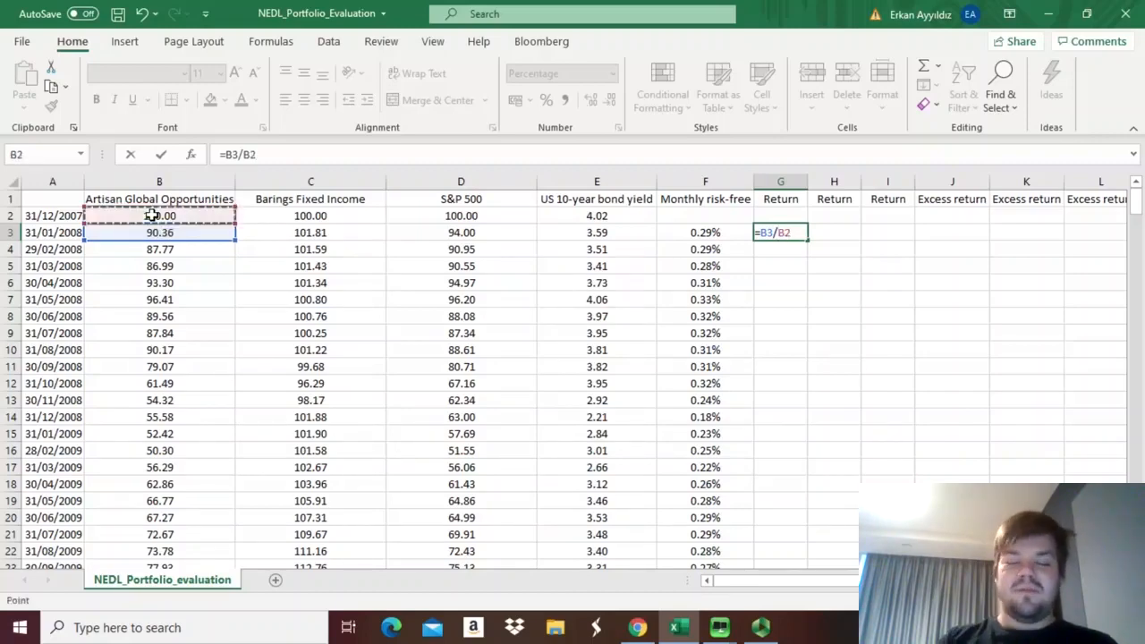
type("-1")
key("Return")
key("Up")
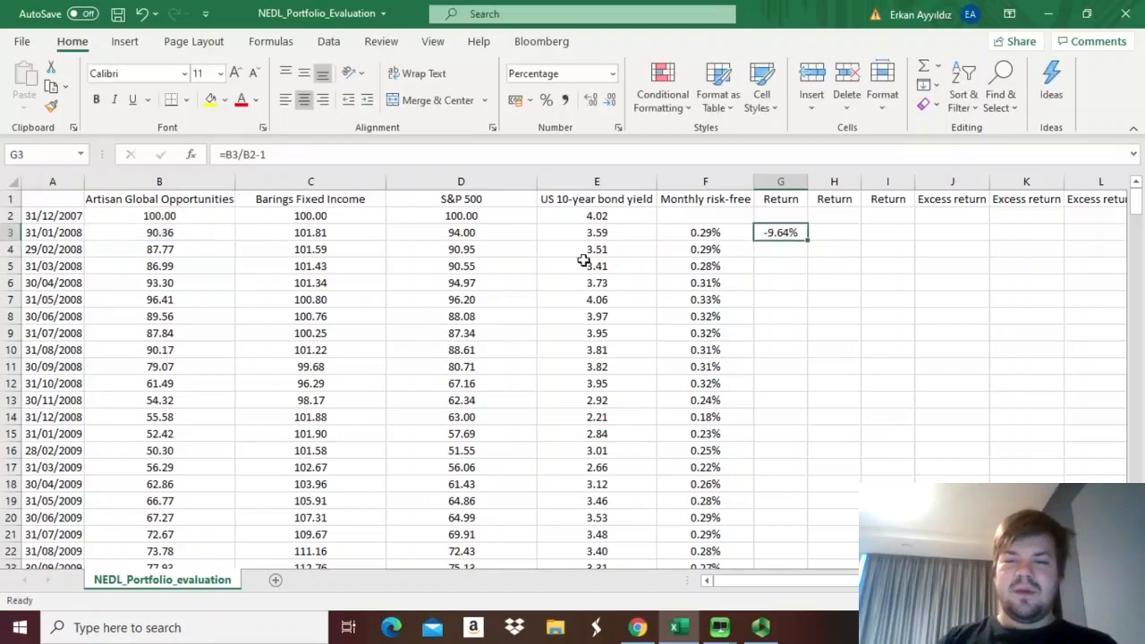
Copy the G3 return formula across to I3 and fill all three Return columns down the data range.
left_click_drag(808, 240, 908, 238)
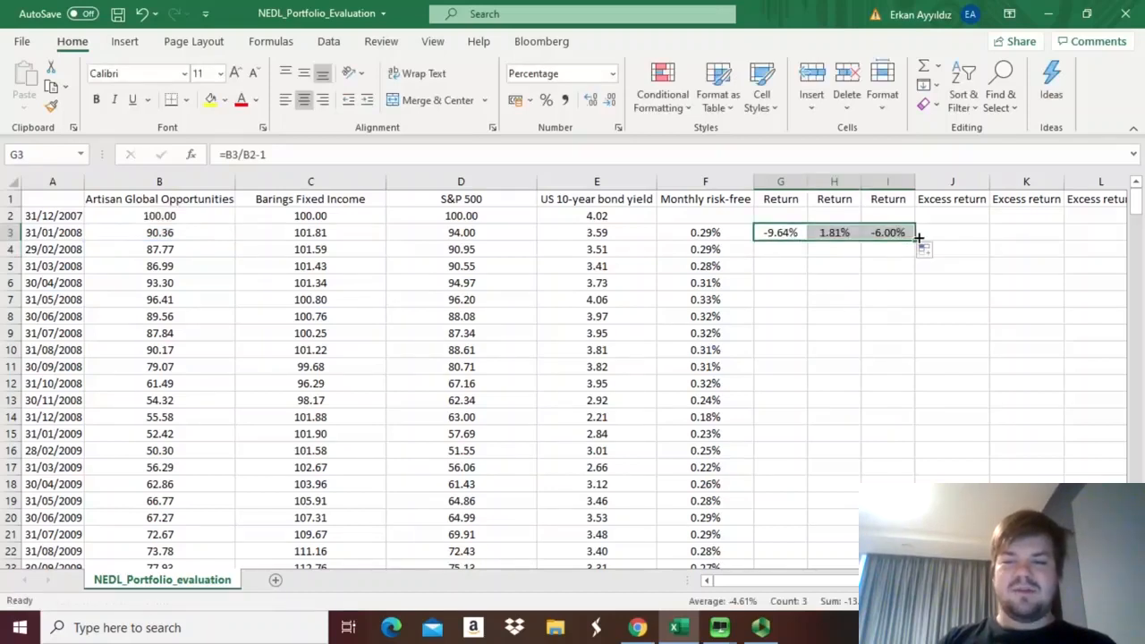
double_click(915, 240)
left_click(783, 235)
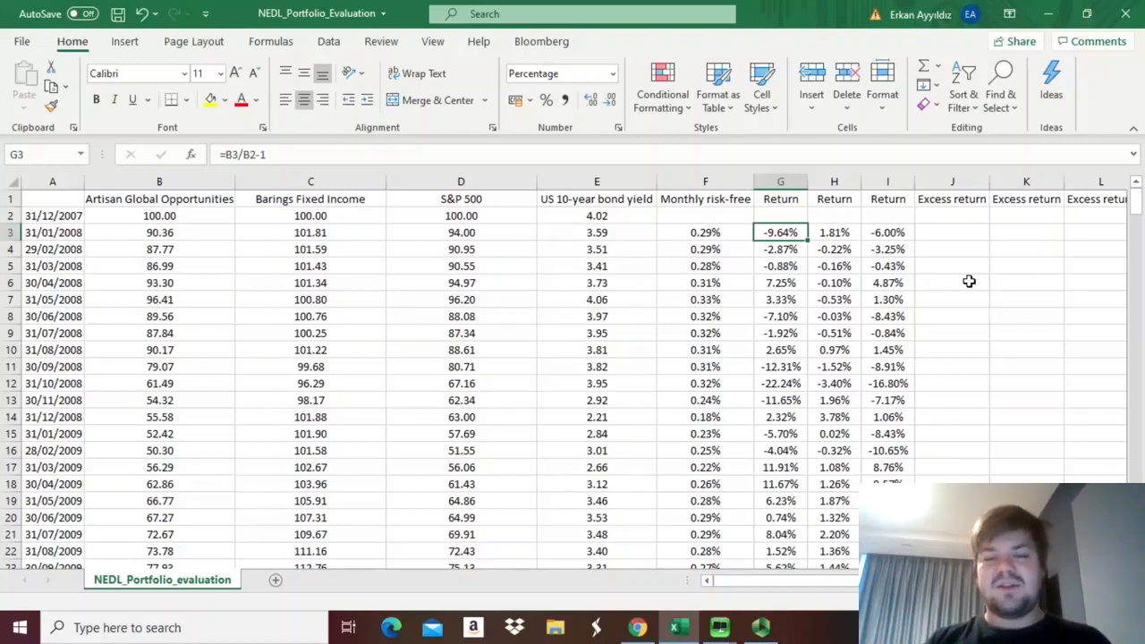
Calculate the first excess return for Artisan Global Opportunities in J3 with the formula =G3-$F3.
key("Right")
key("Right")
key("Right")
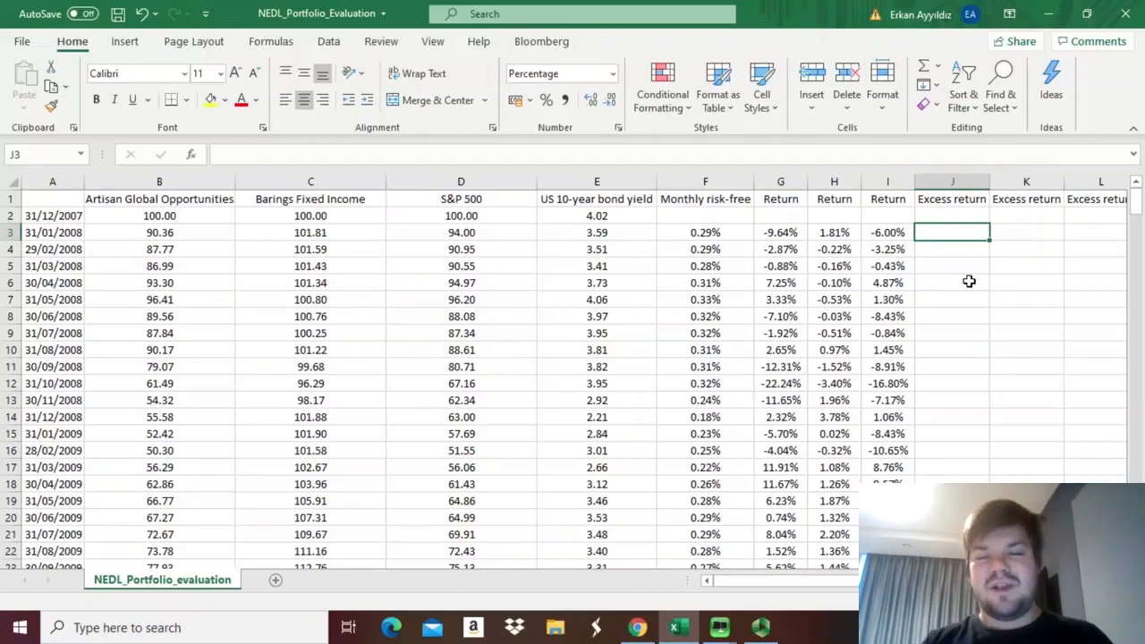
type("=")
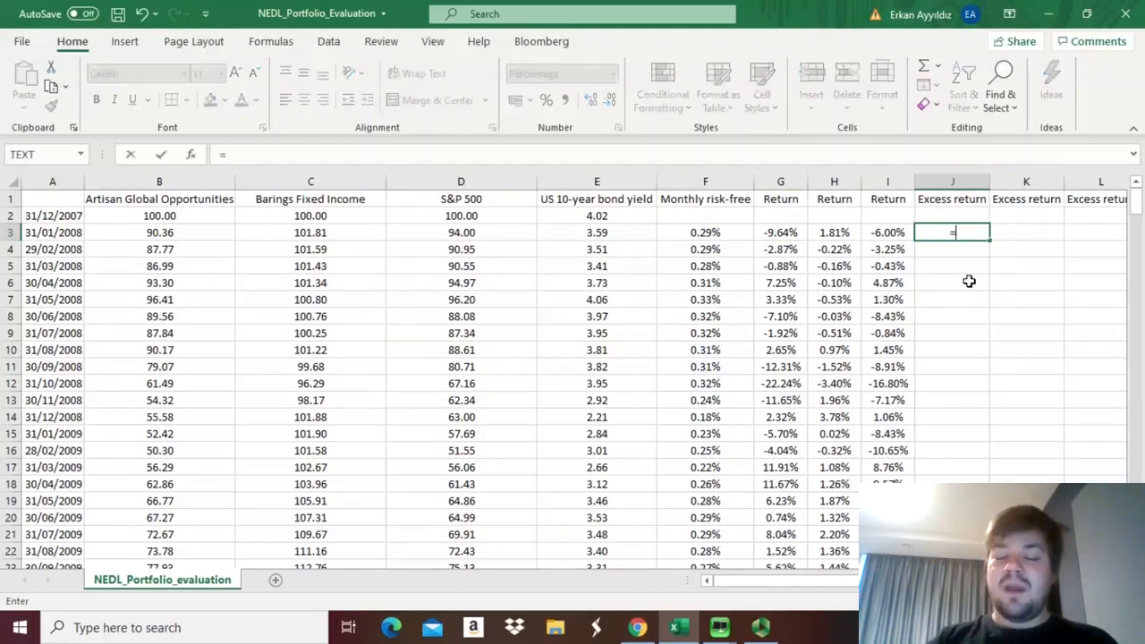
key("Left")
key("Left")
key("Left")
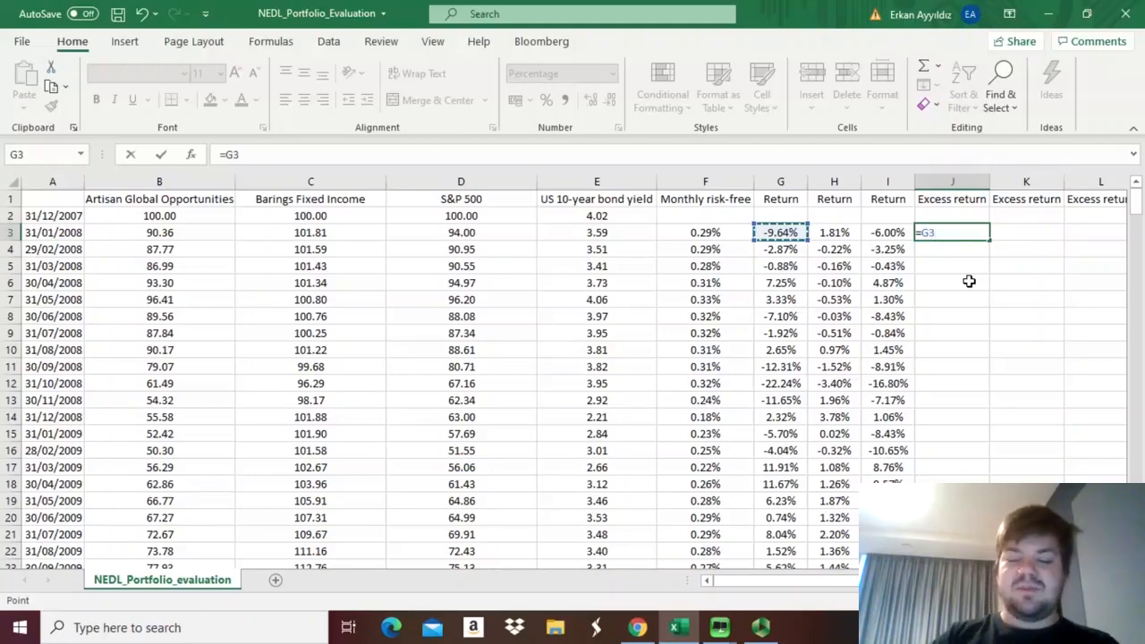
type("-")
left_click(742, 229)
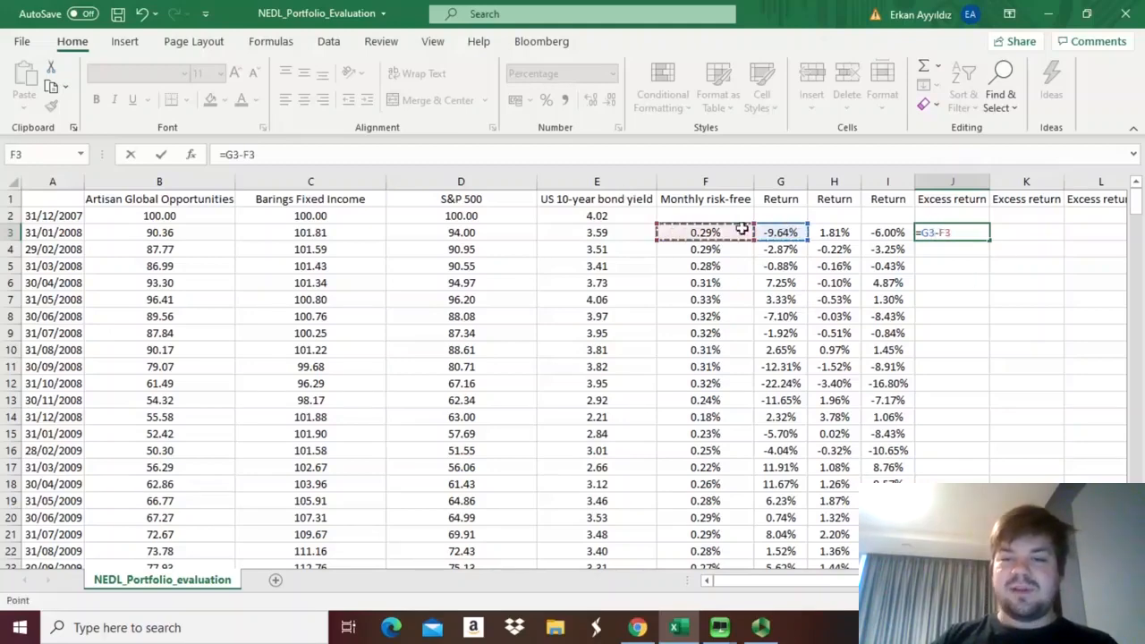
left_click(938, 231)
type("$")
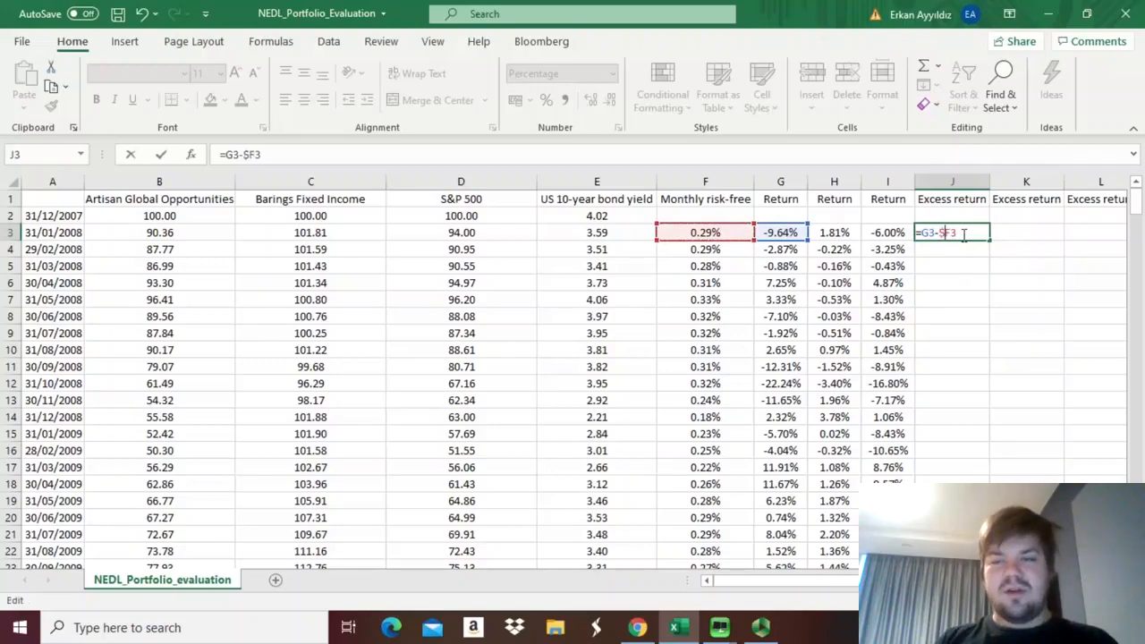
left_click(969, 233)
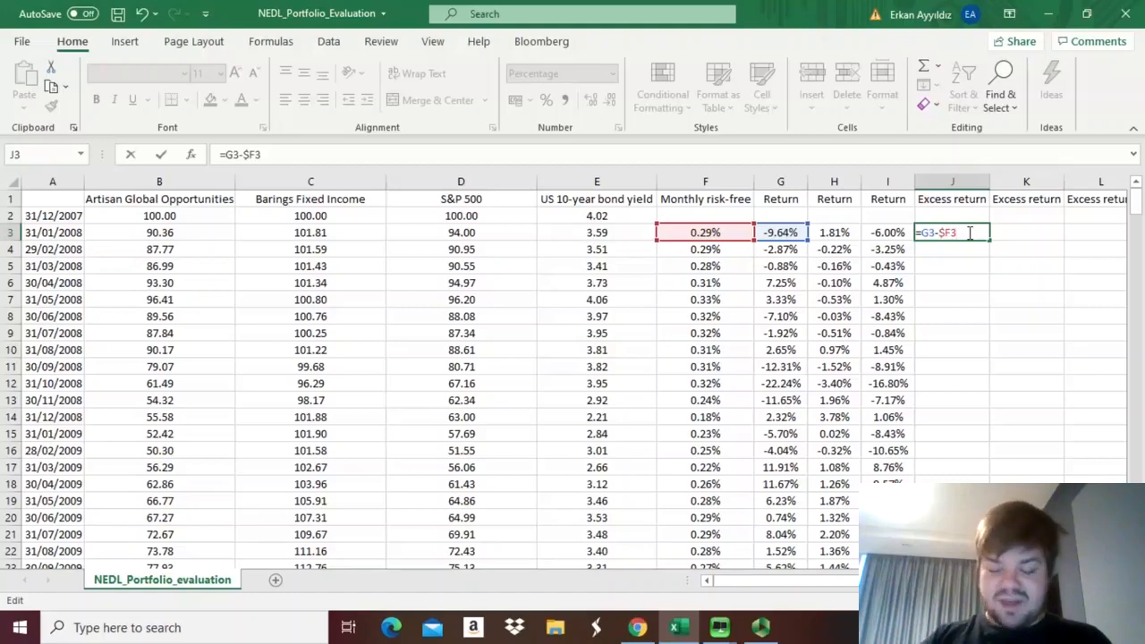
key("ctrl+Return")
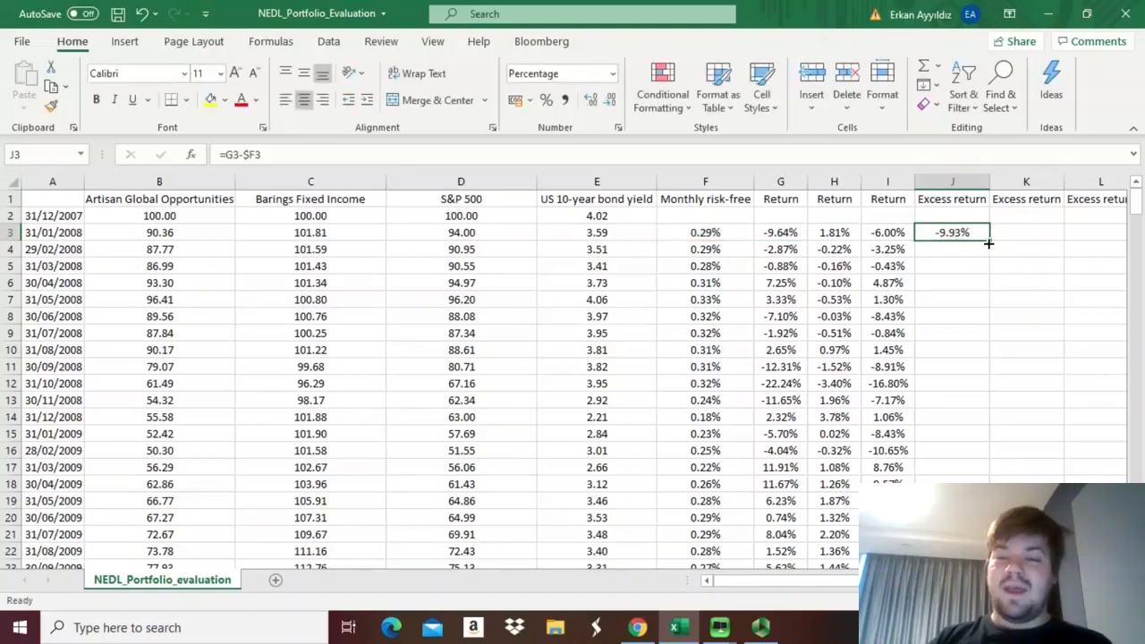
Copy the J3 excess return formula across to L3 and fill all three Excess return columns down the data range.
left_click_drag(989, 243, 1112, 231)
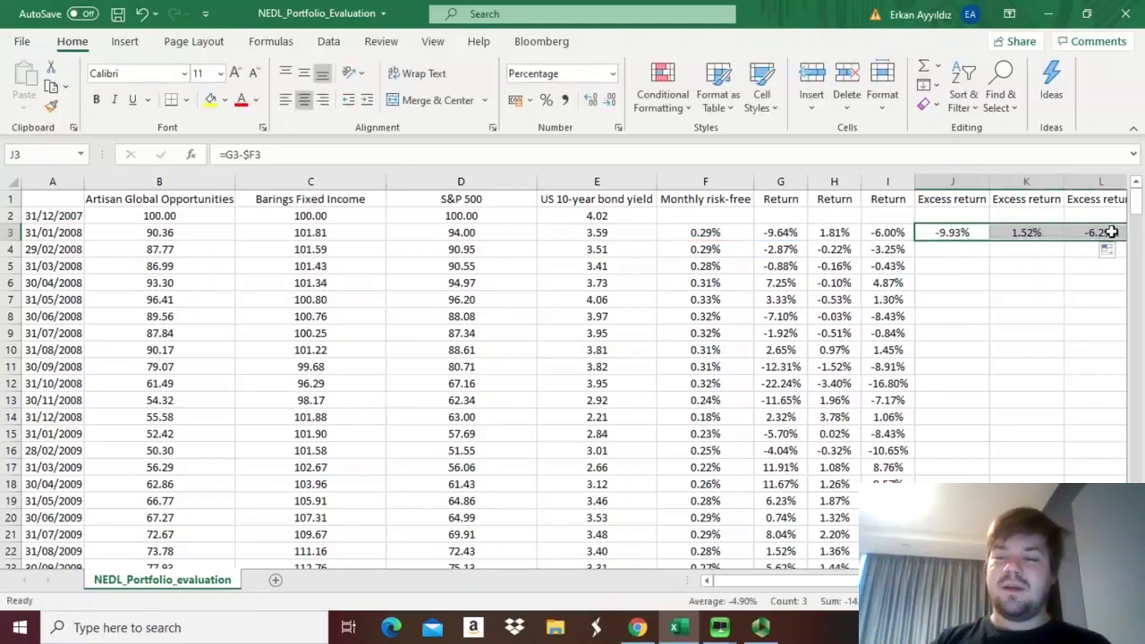
left_click(1084, 252)
left_click(721, 231)
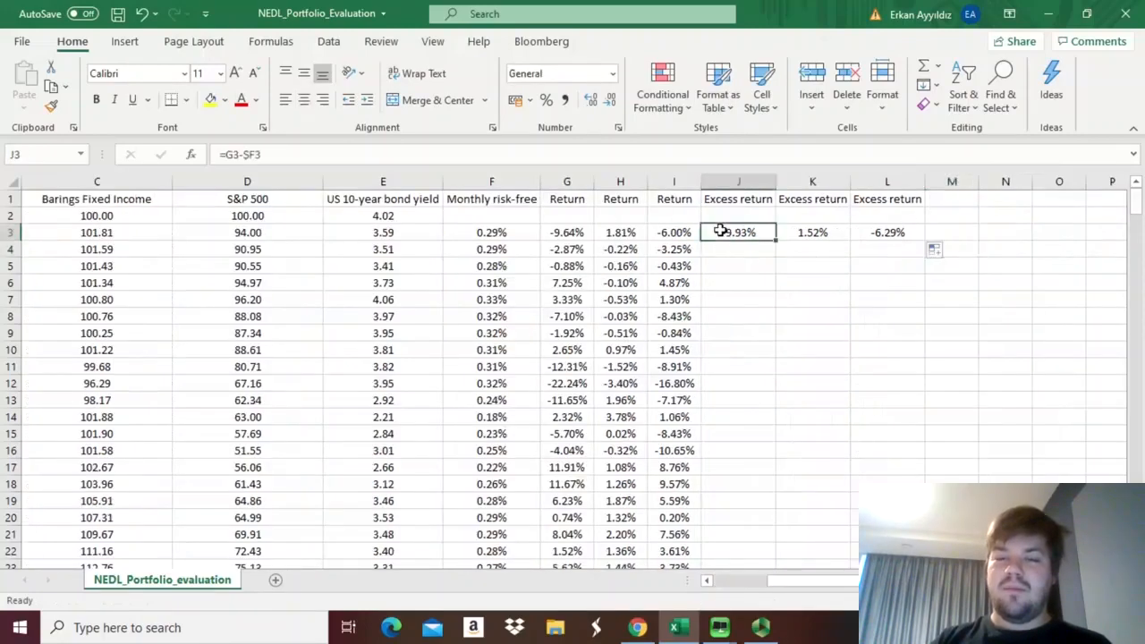
left_click_drag(720, 231, 761, 239)
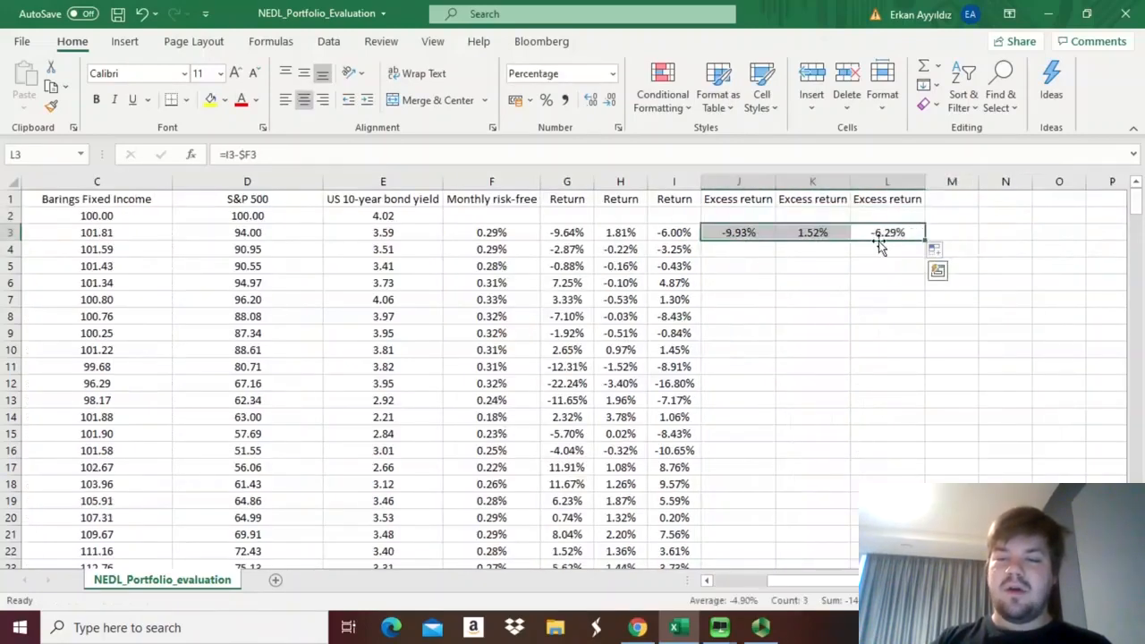
double_click(926, 240)
Begin the Annualised return formula in G149 below the first Return column with =PRODUCT(1+G3:G146).
left_click(565, 228)
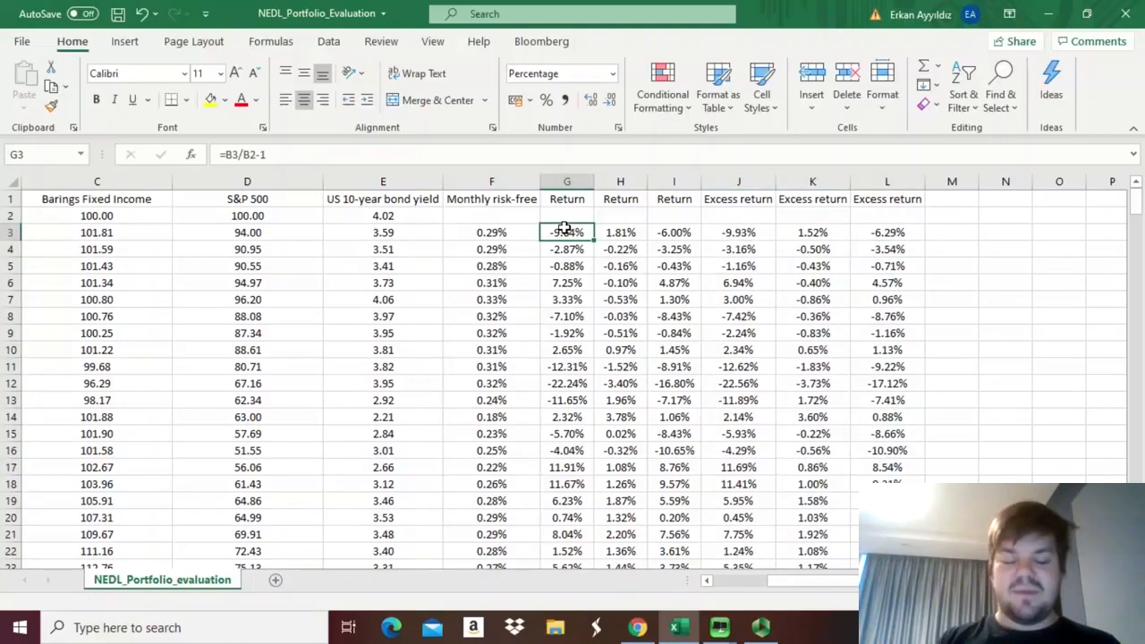
key("ctrl+Down")
key("Down")
key("Down")
key("Down")
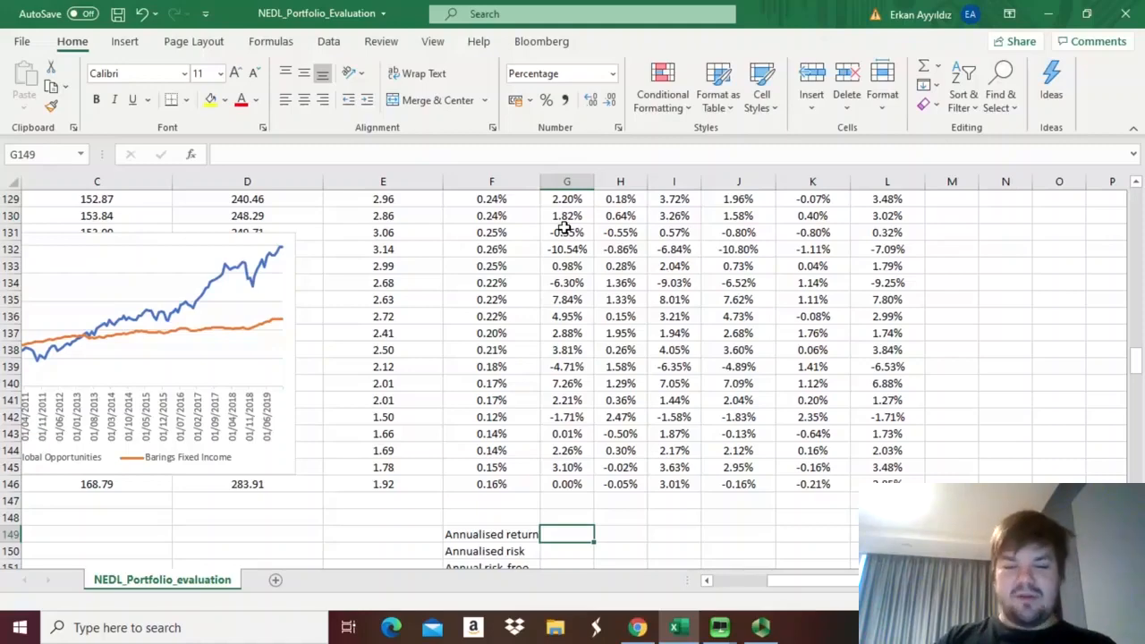
type("=")
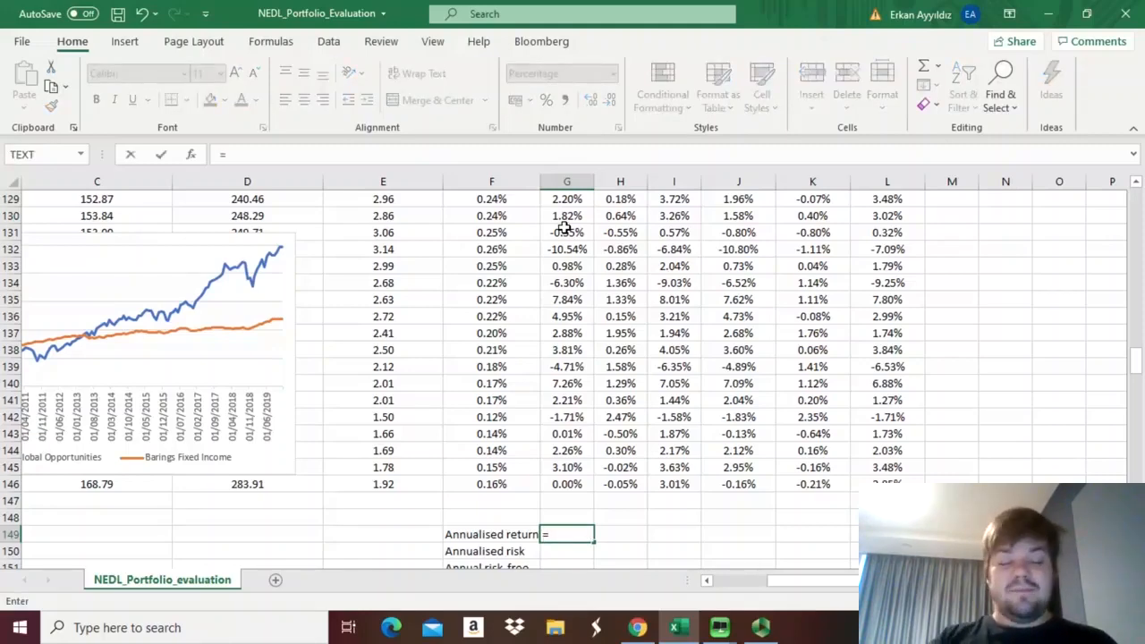
type("PRODUCT(")
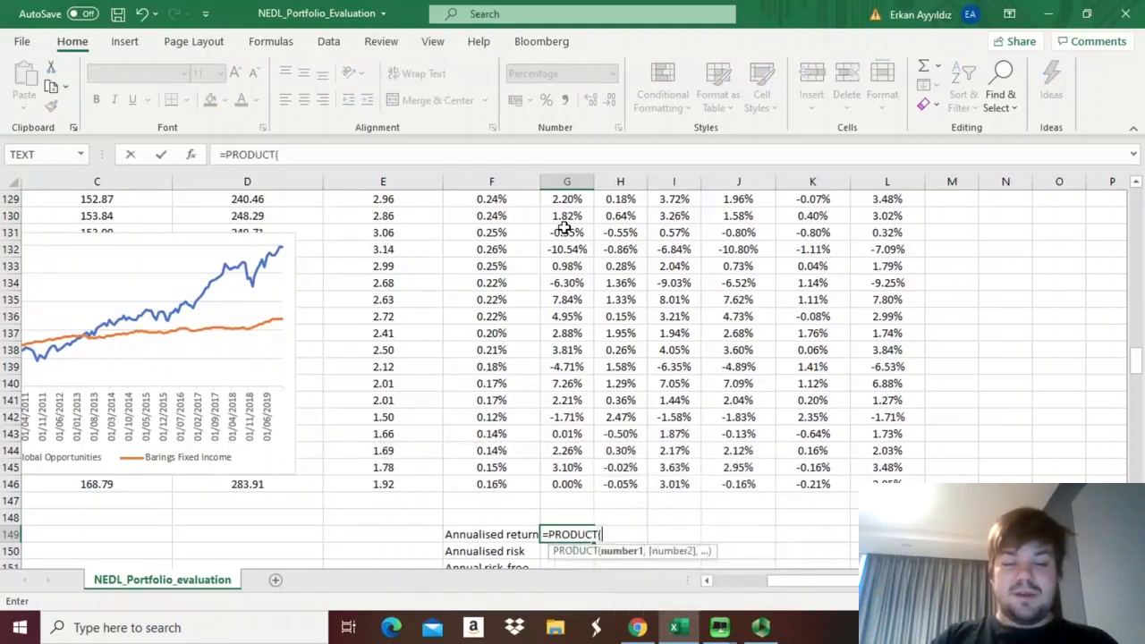
type("1+")
left_click(556, 483)
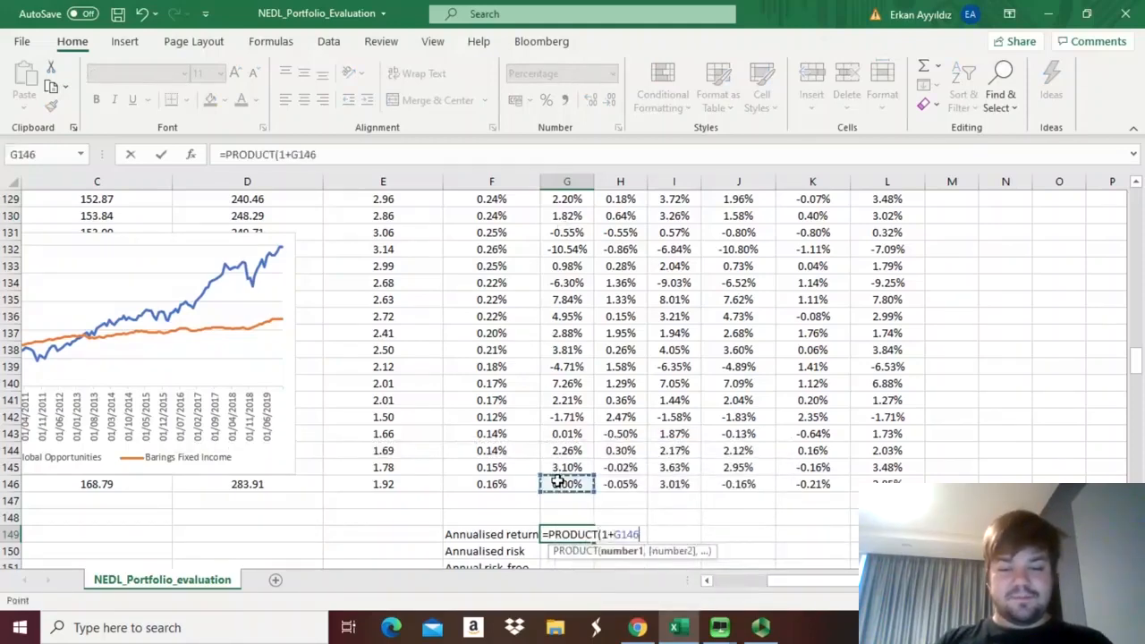
key("ctrl+shift+Up")
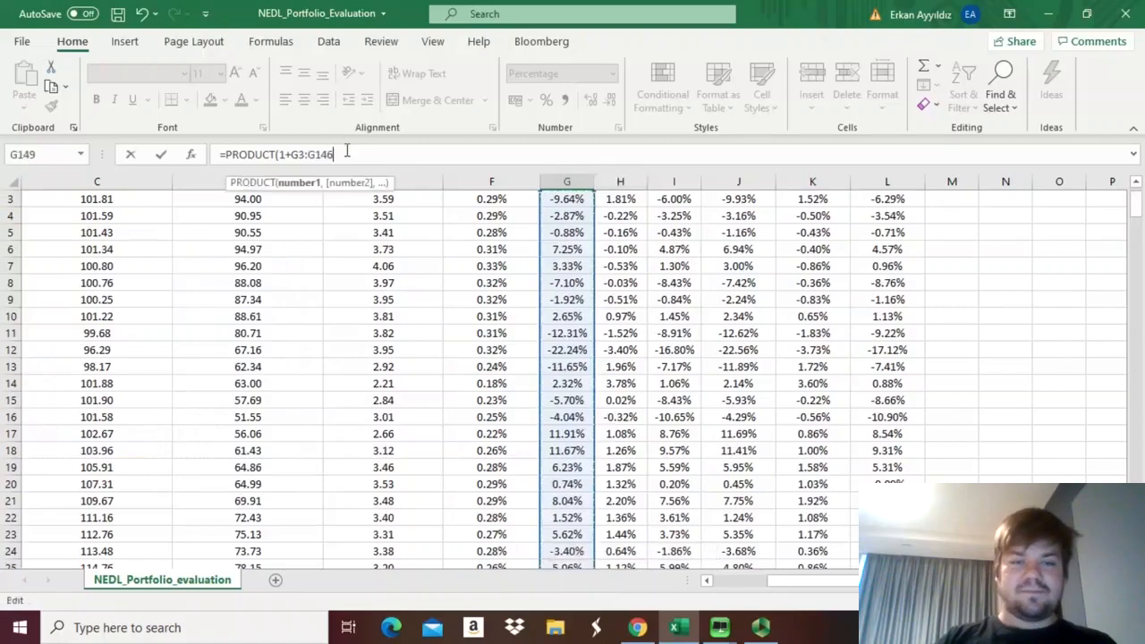
type(")")
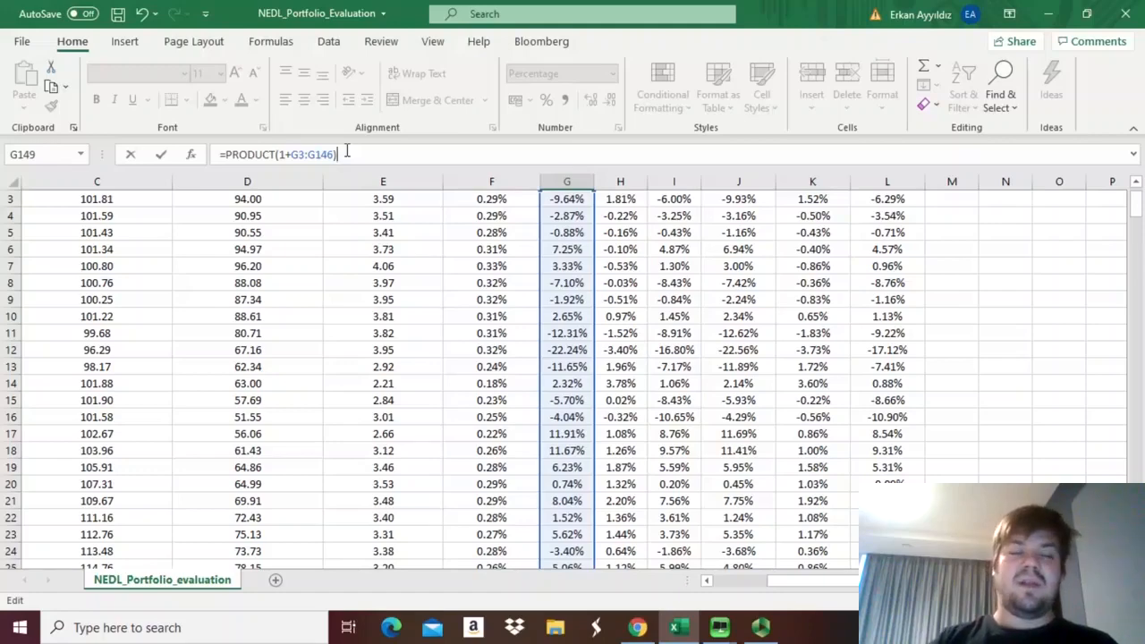
Complete the G149 formula as =PRODUCT(1+G3:G146)^(1/12)-1 and enter it as an array formula.
type("^(1")
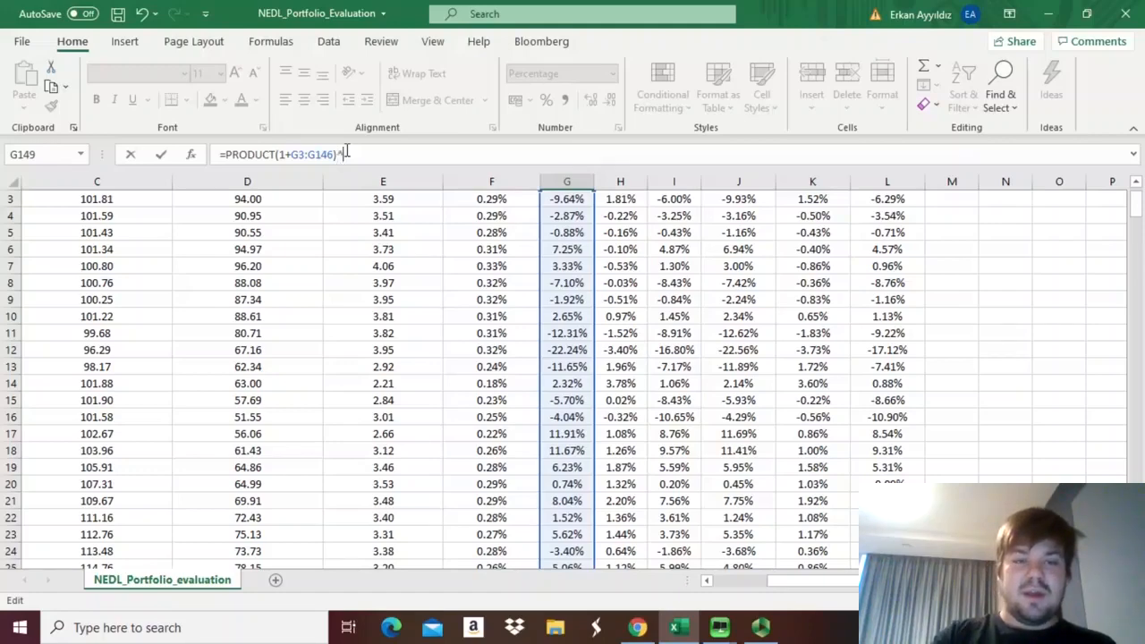
type("/144)")
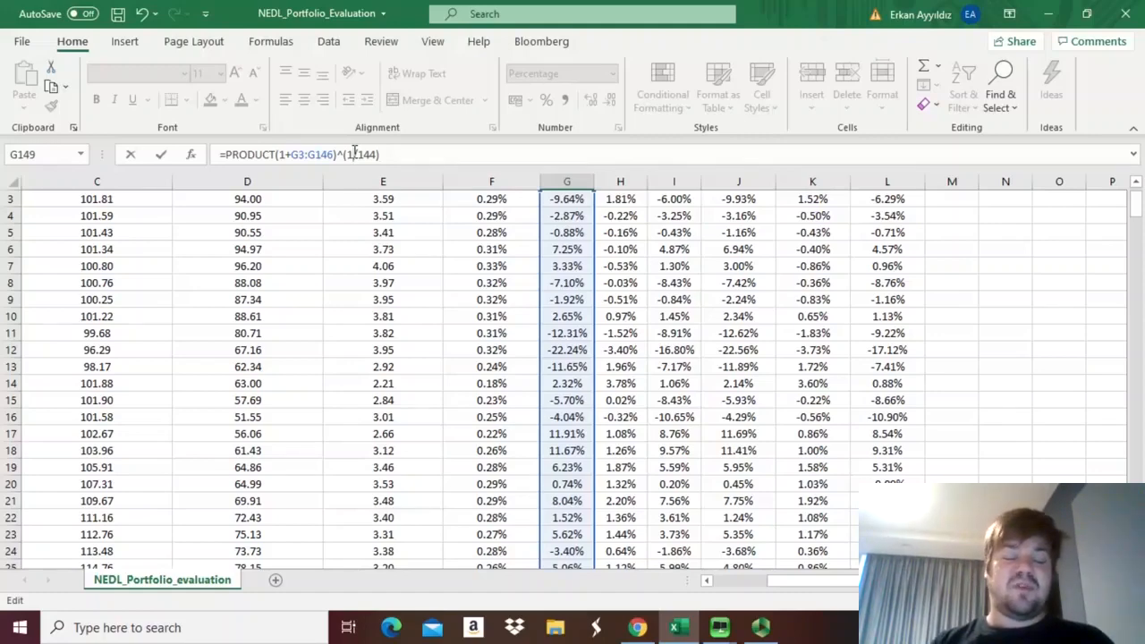
left_click(354, 154)
type("2")
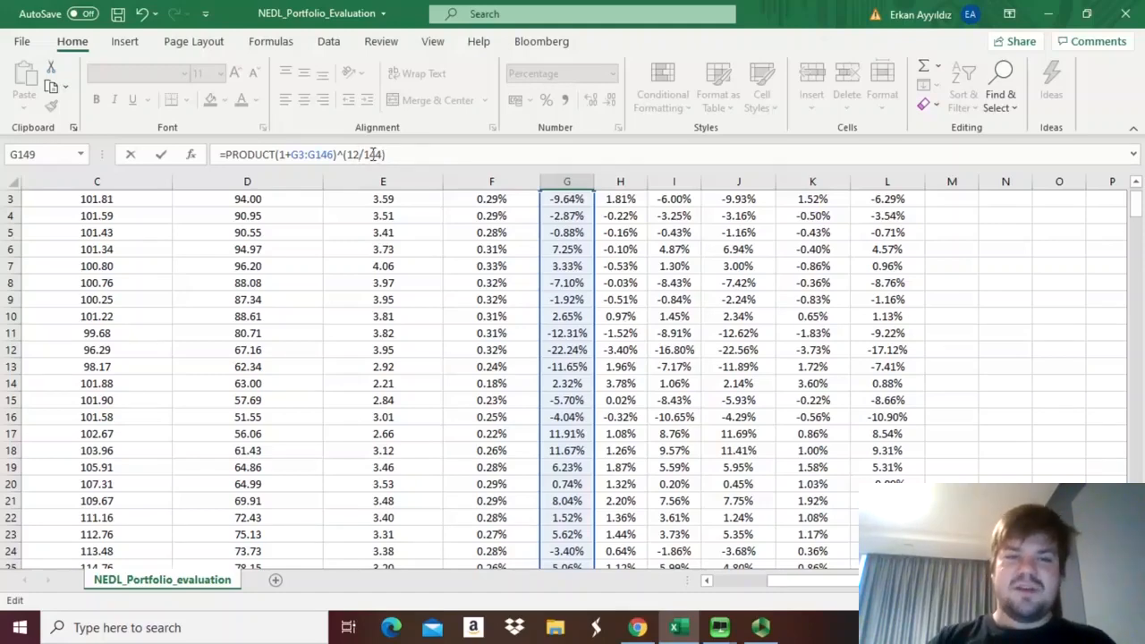
key("BackSpace")
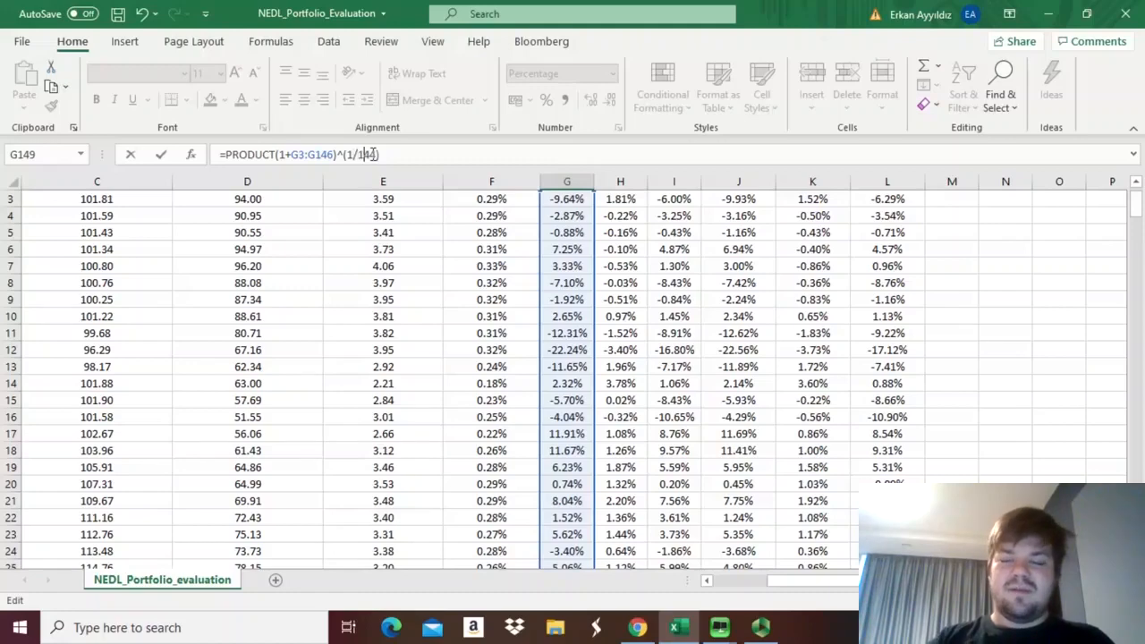
key("Delete")
key("Delete")
type("2")
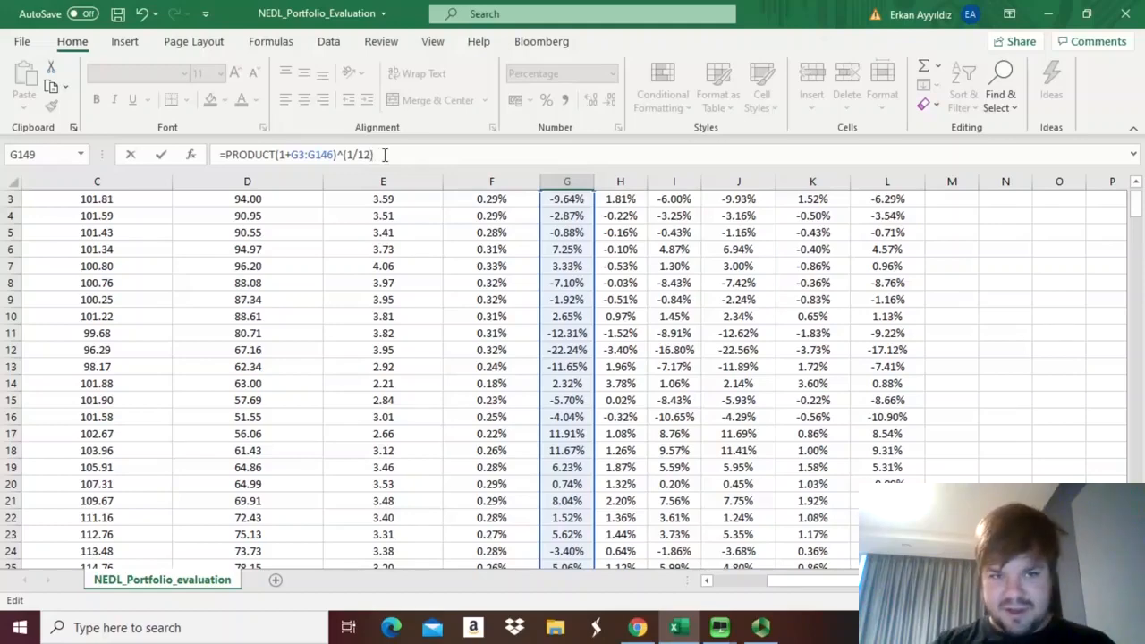
type("-1")
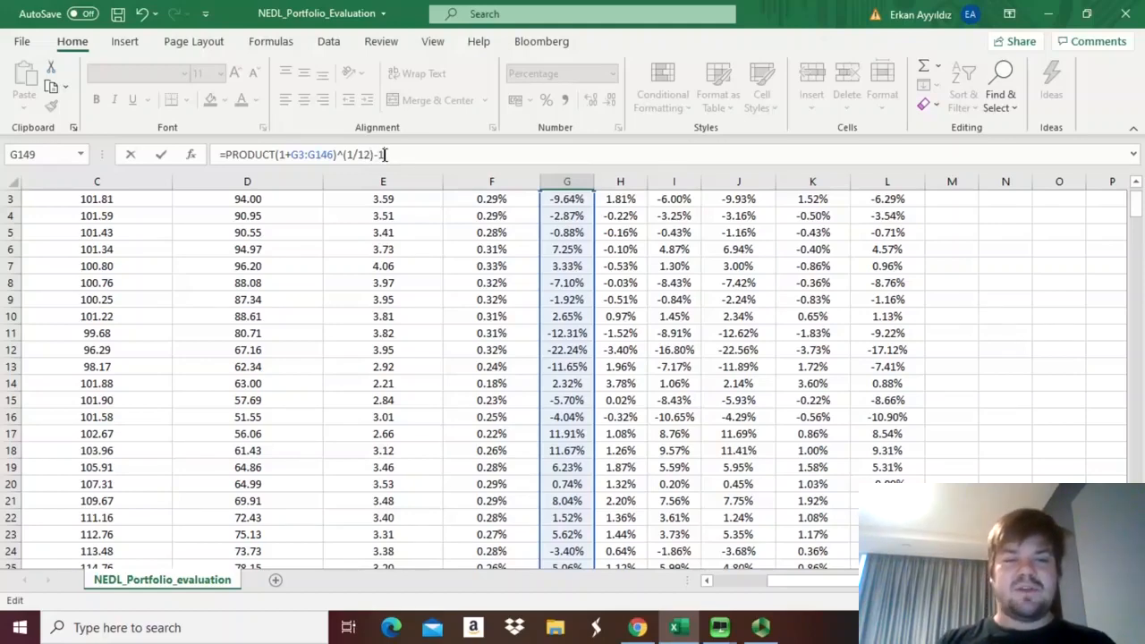
key("ctrl+shift+Return")
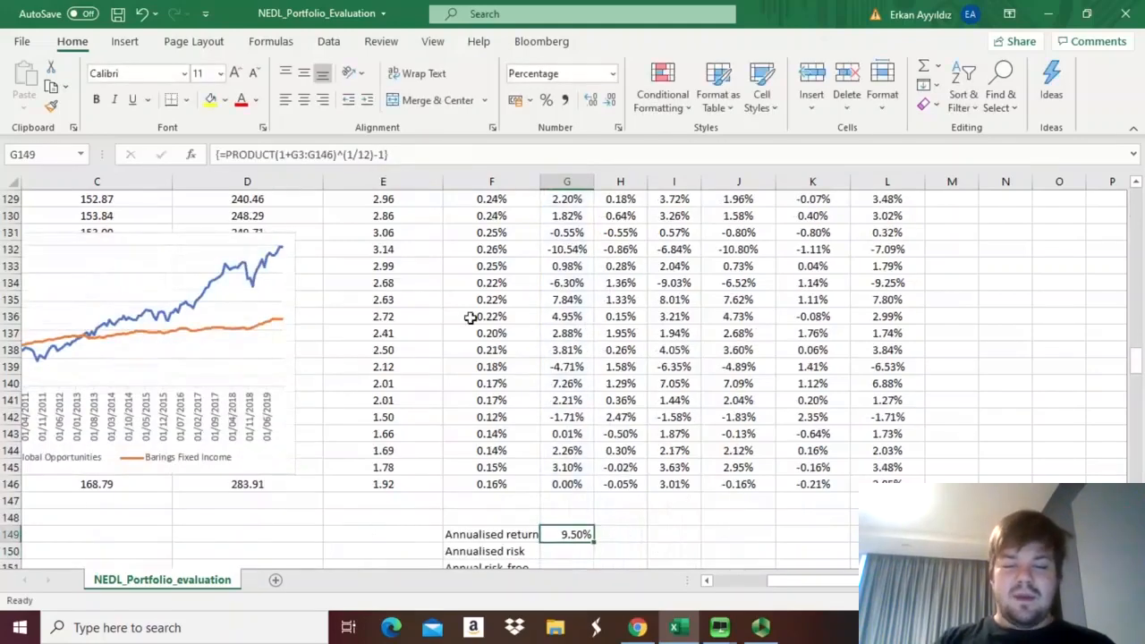
Copy the annualised return formula from G149 across to I149 and review the result for each fund and the index.
left_click_drag(594, 541, 691, 543)
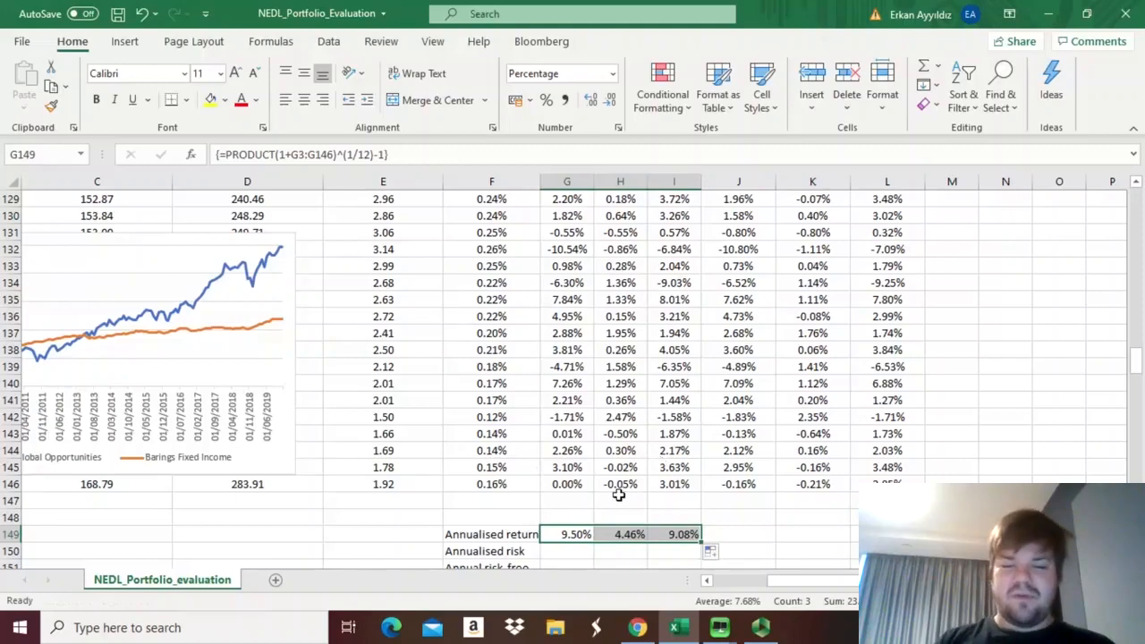
left_click(573, 532)
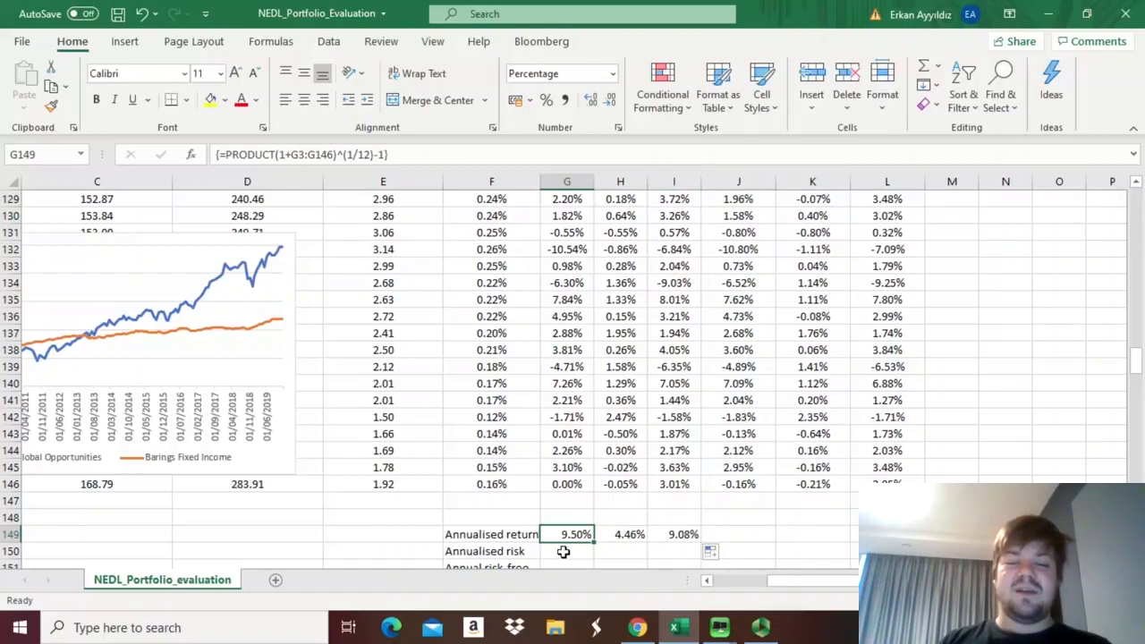
key("Right")
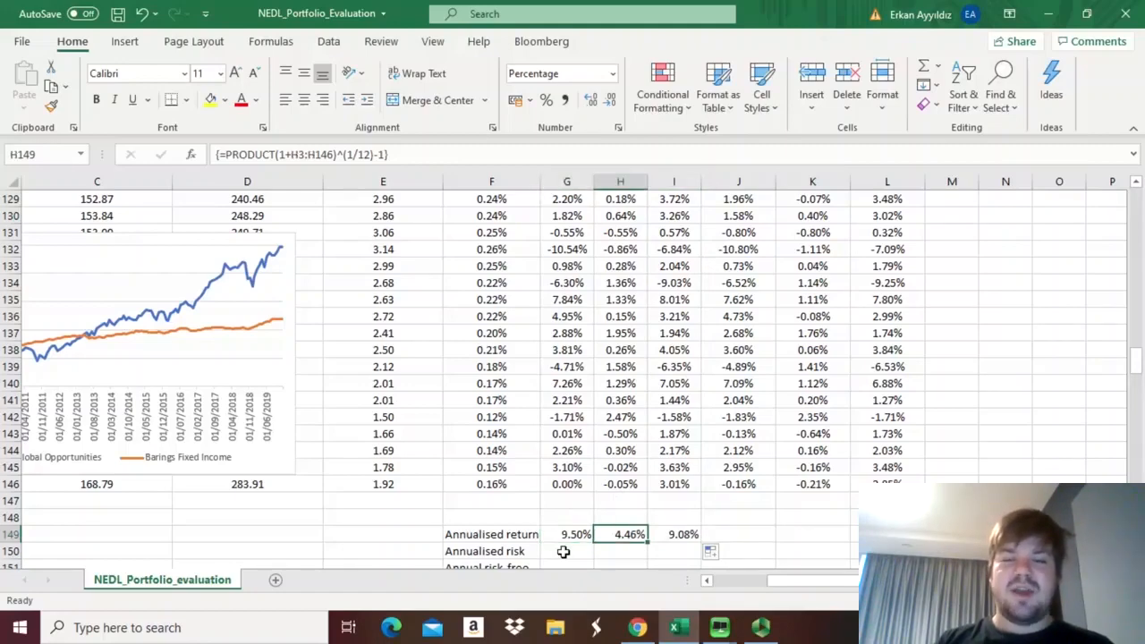
key("Left")
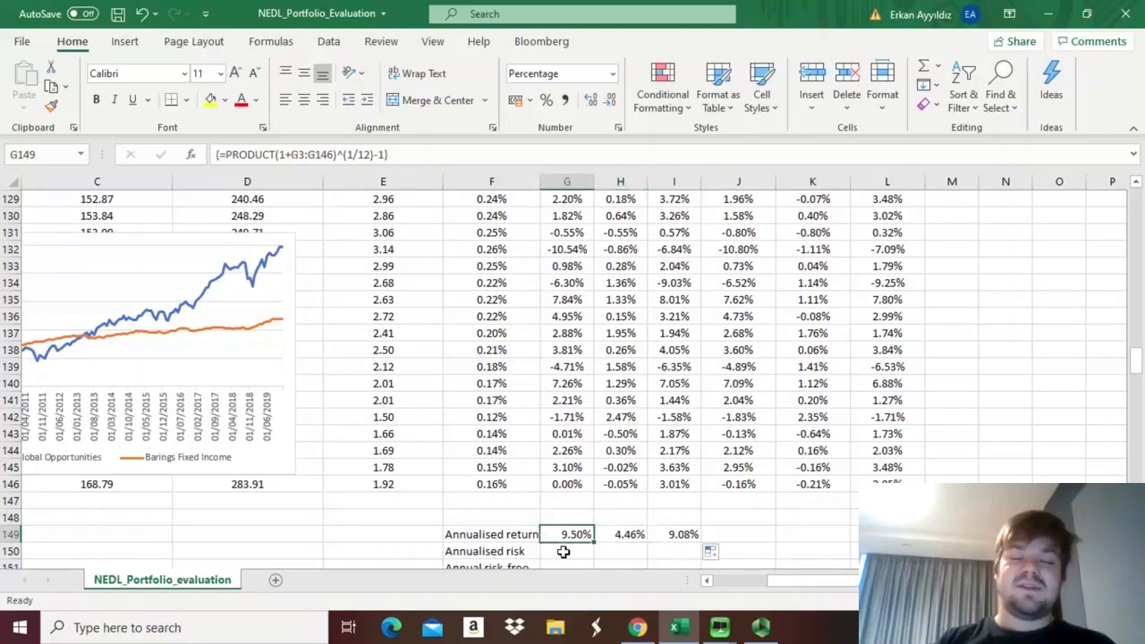
key("Right")
key("Right")
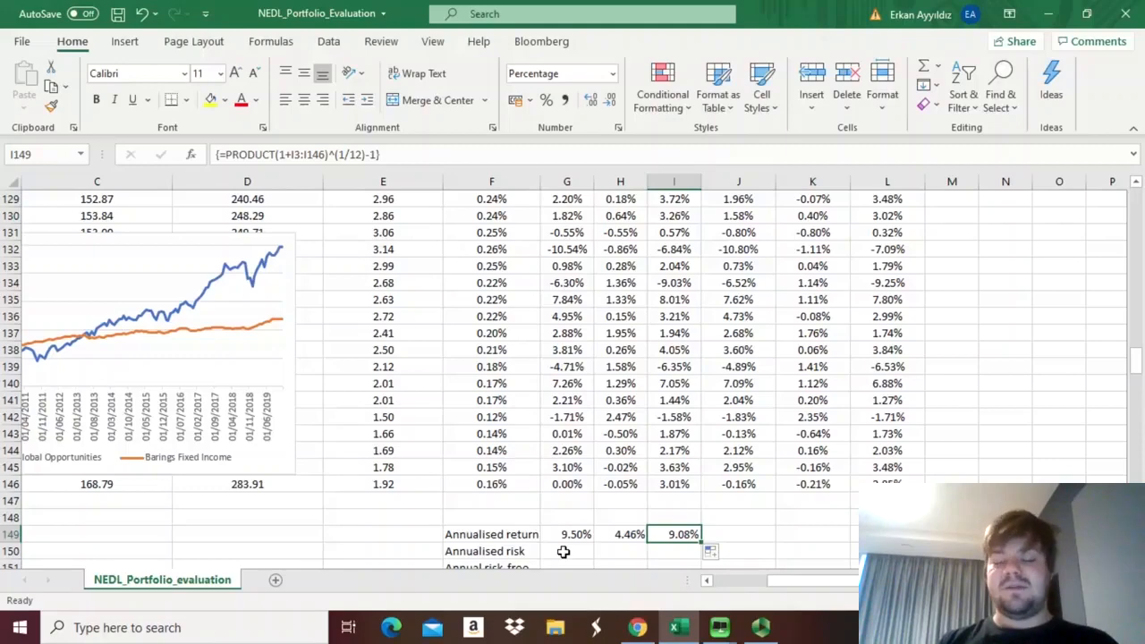
Calculate the Annualised risk of the first fund in G150 with =STDEV.S(G3:G146)*SQRT(12).
key("Down")
key("Down")
key("Down")
key("Down")
key("Down")
key("Down")
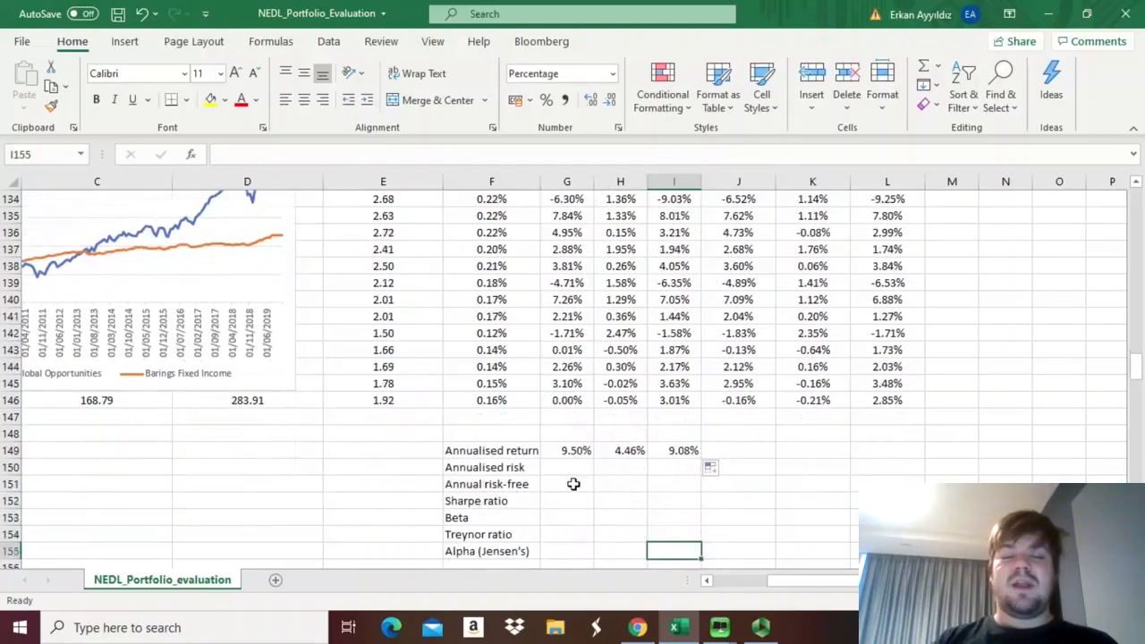
left_click(568, 468)
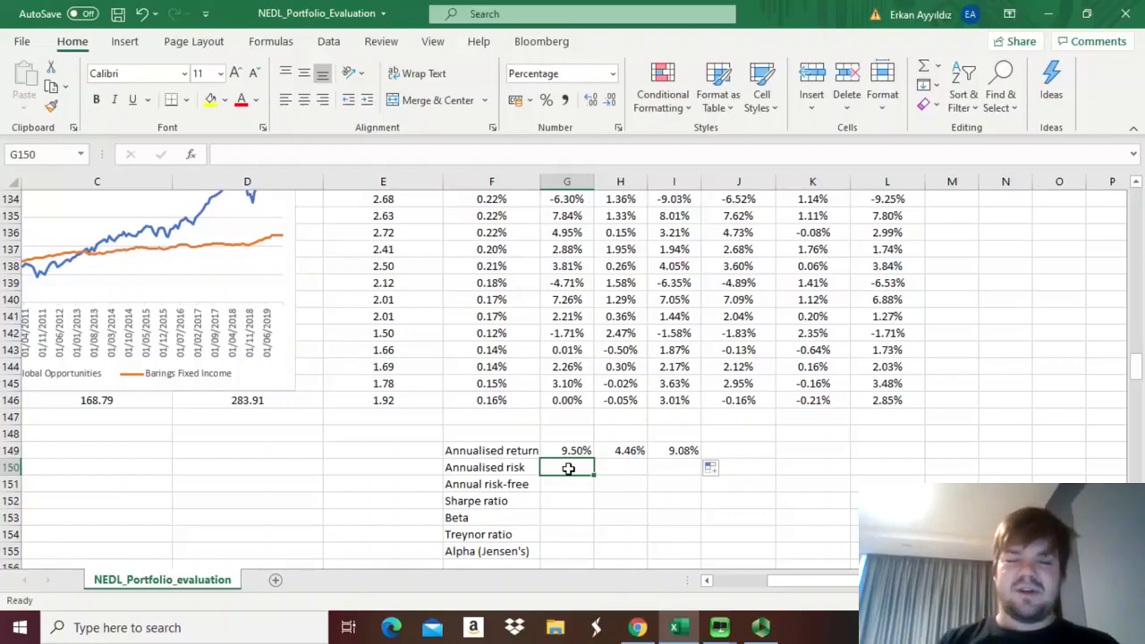
type("=")
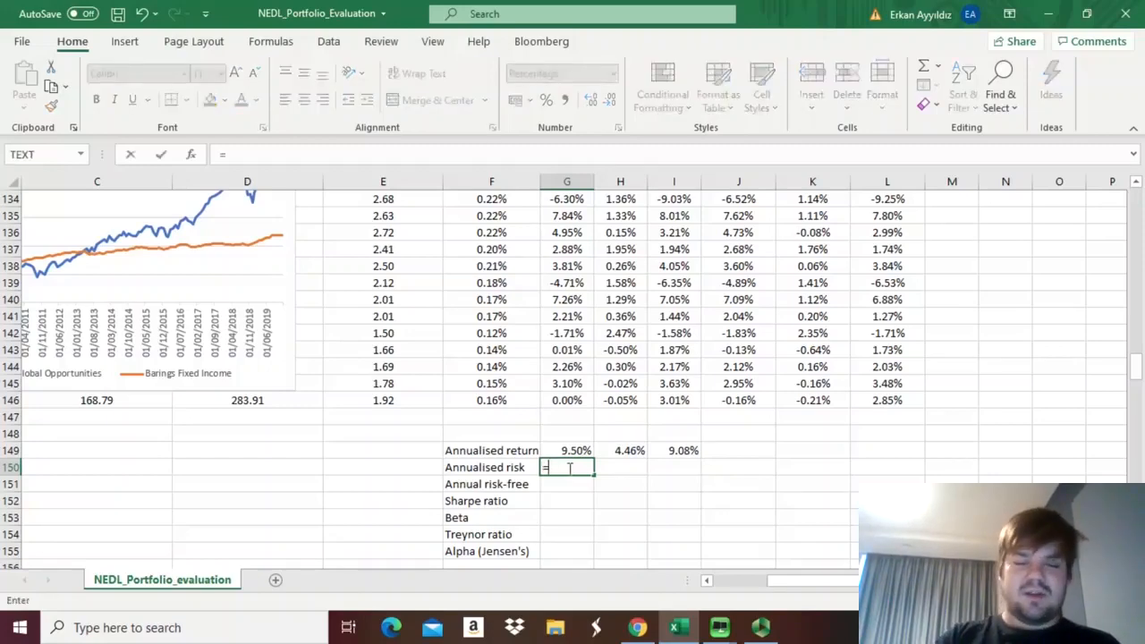
type("STDEV.S(")
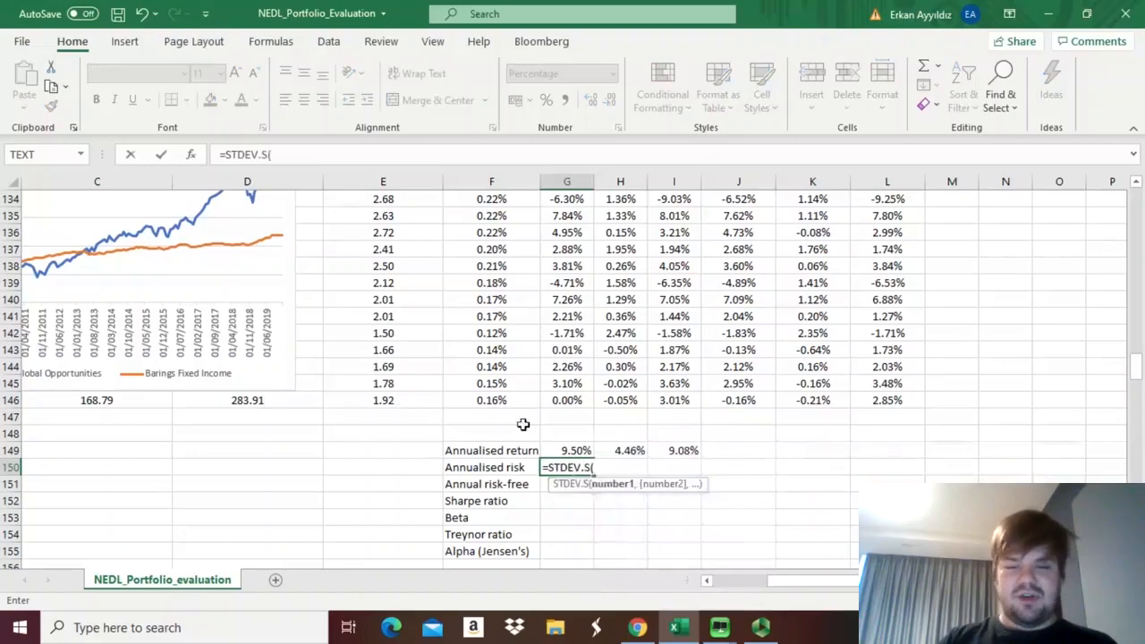
left_click(556, 400)
key("ctrl+shift+Up")
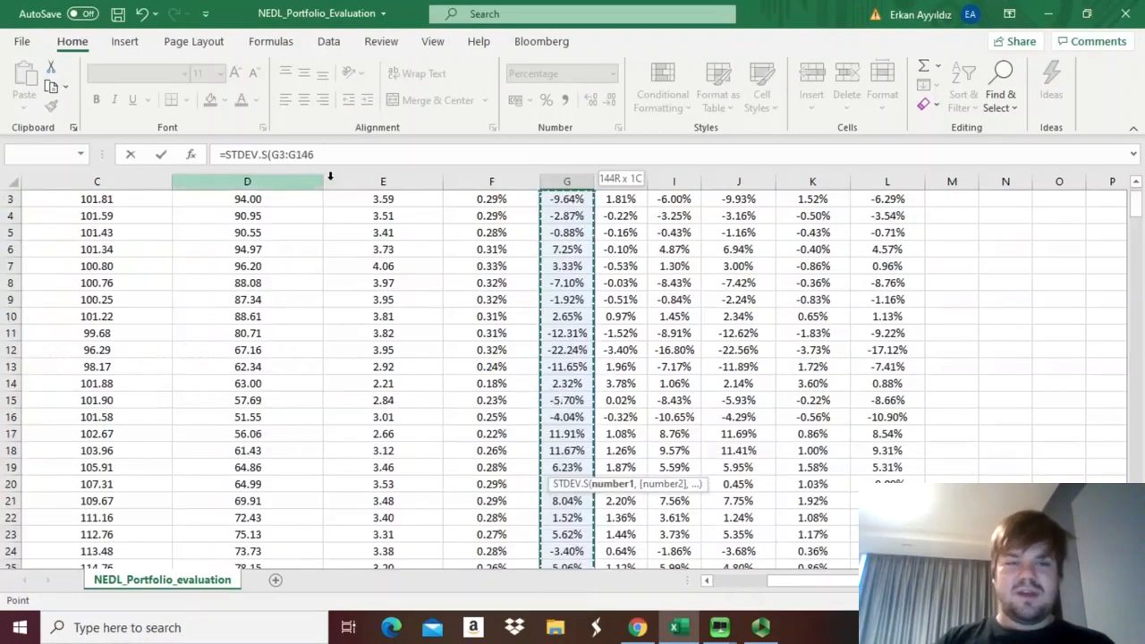
left_click(339, 155)
type(")")
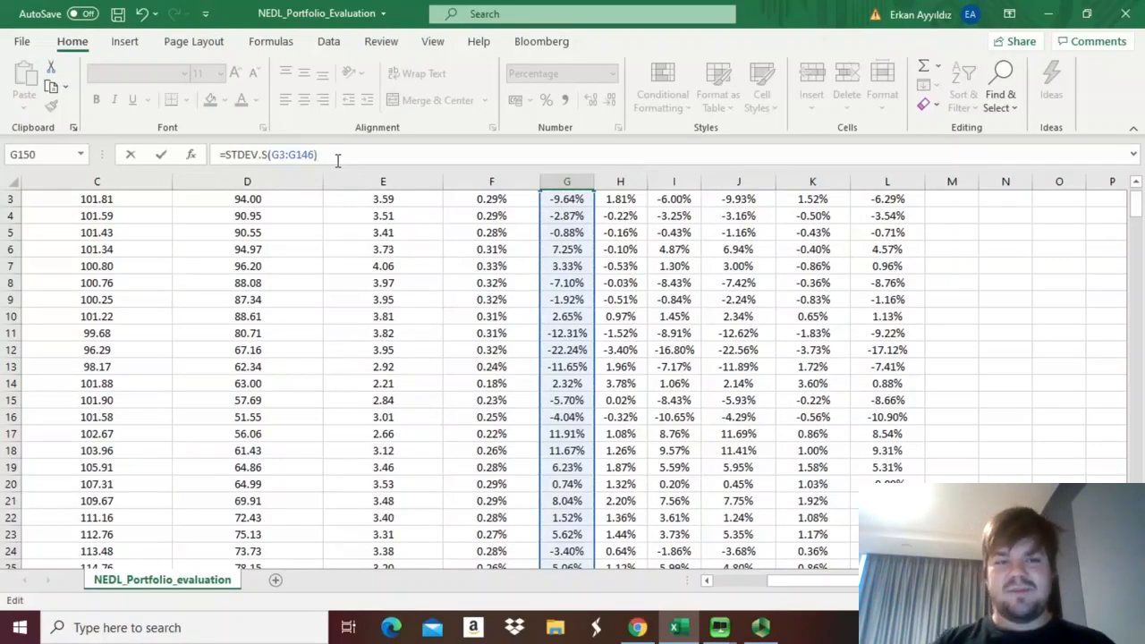
type("*SQRT(12)")
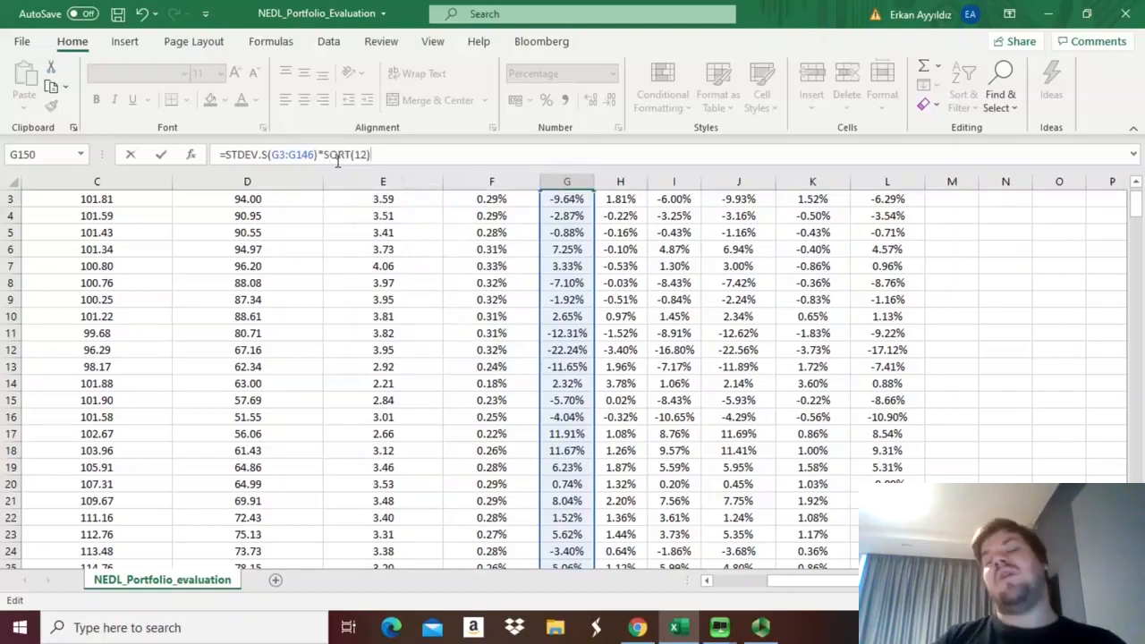
key("ctrl+Return")
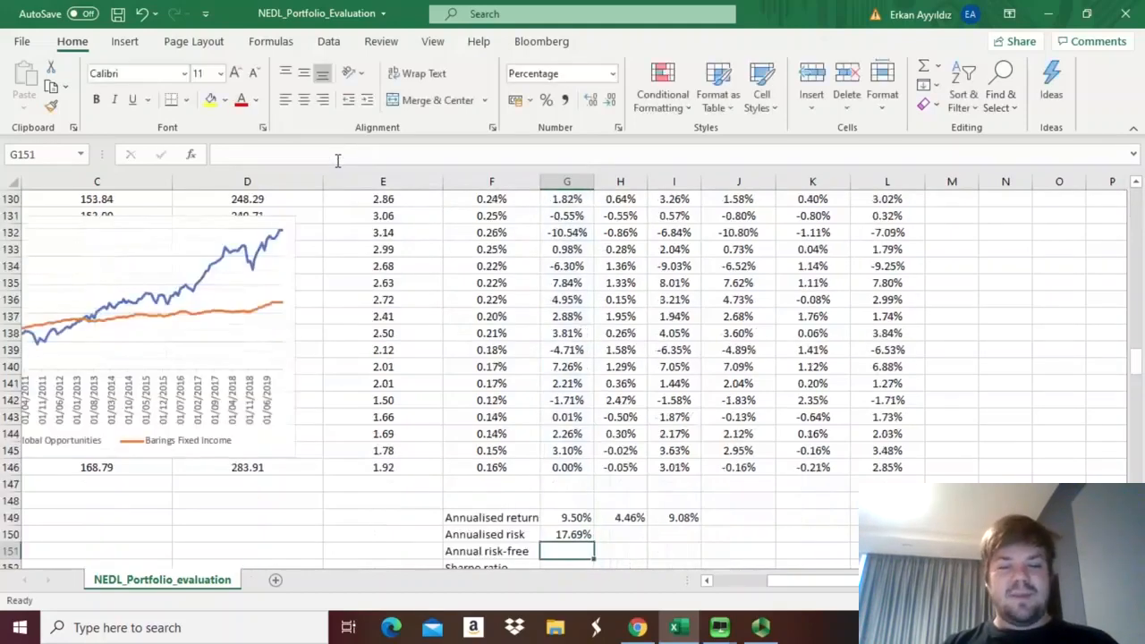
Copy the annualised risk formula from G150 across to I150 and review the result for each fund and the index.
left_click_drag(594, 543, 694, 546)
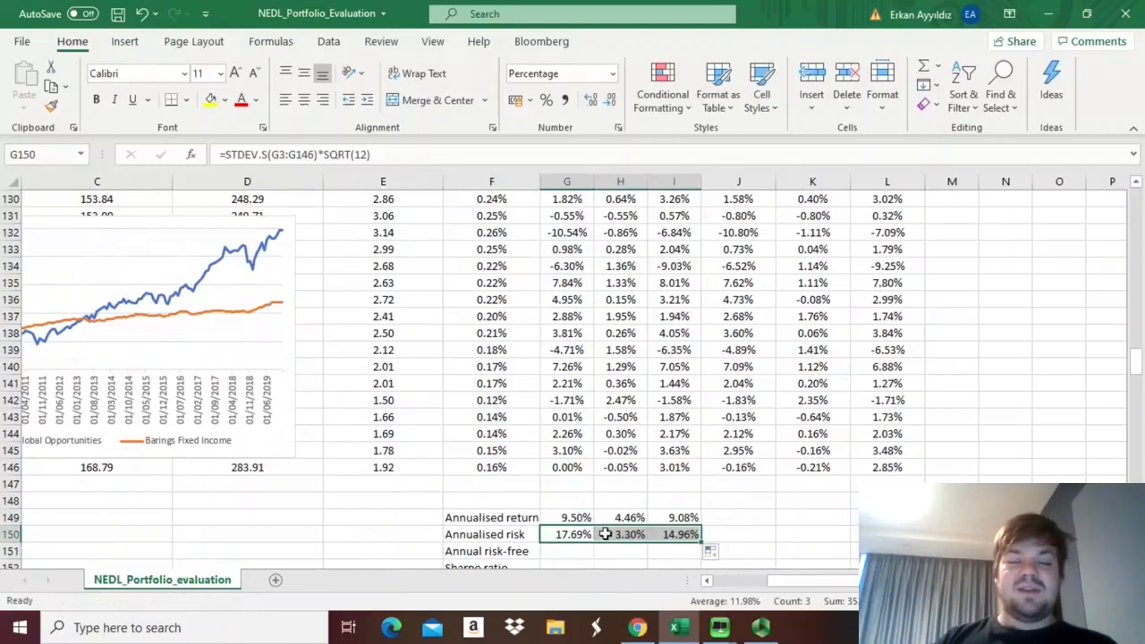
left_click(590, 534)
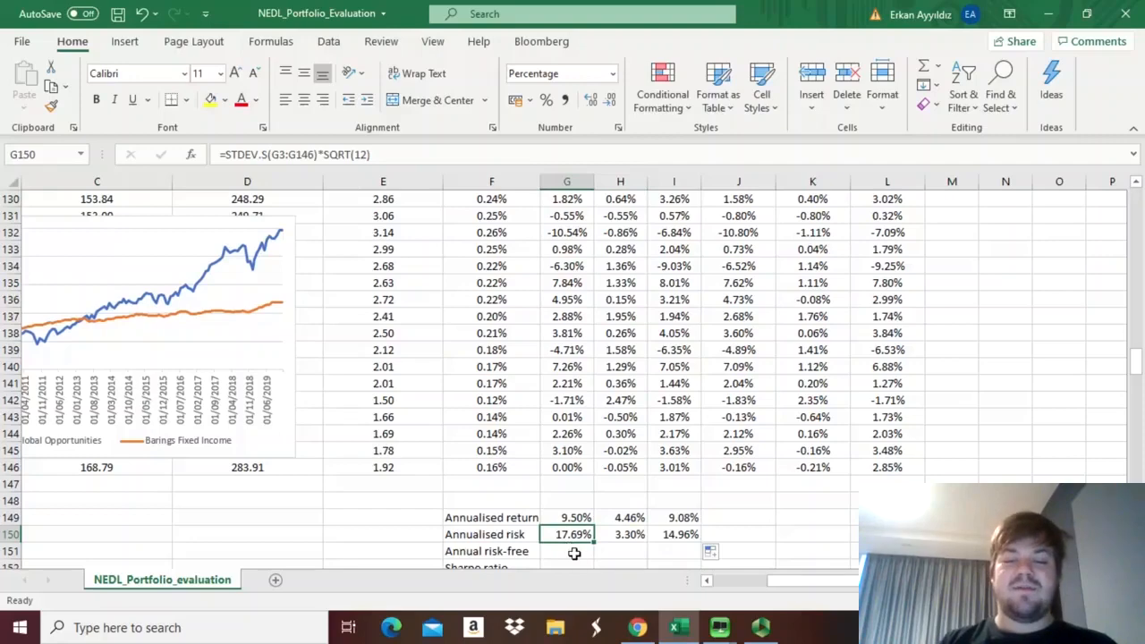
left_click(682, 537)
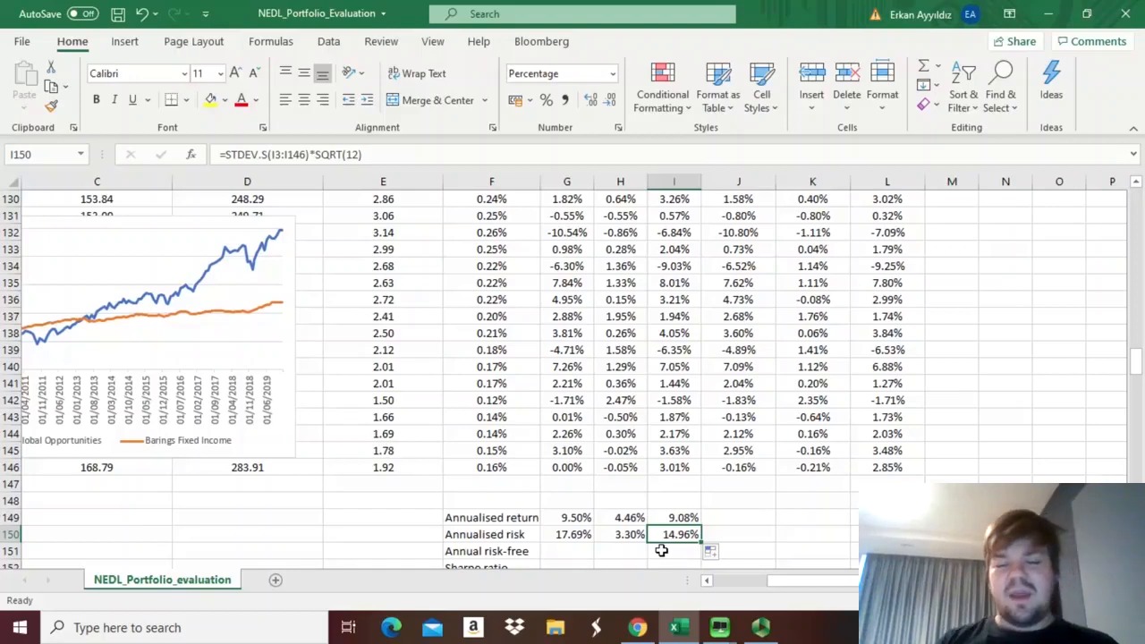
key("Left")
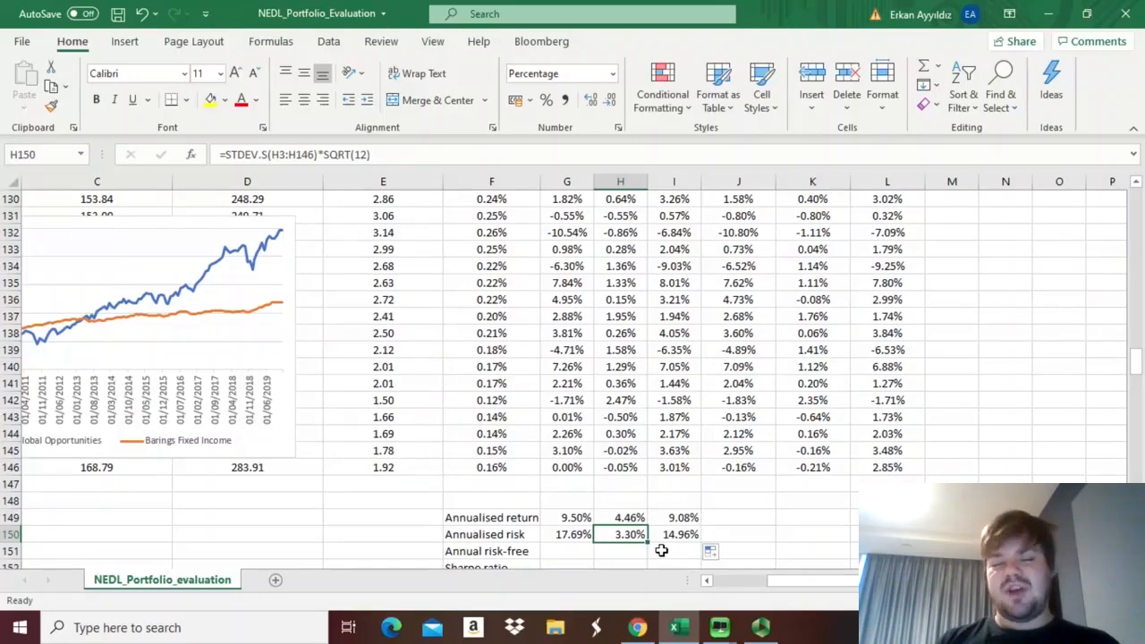
Examine the first US 10-year bond yield in E2 as the source for the Annual risk-free row.
key("Down")
key("Down")
key("Down")
key("Down")
key("Down")
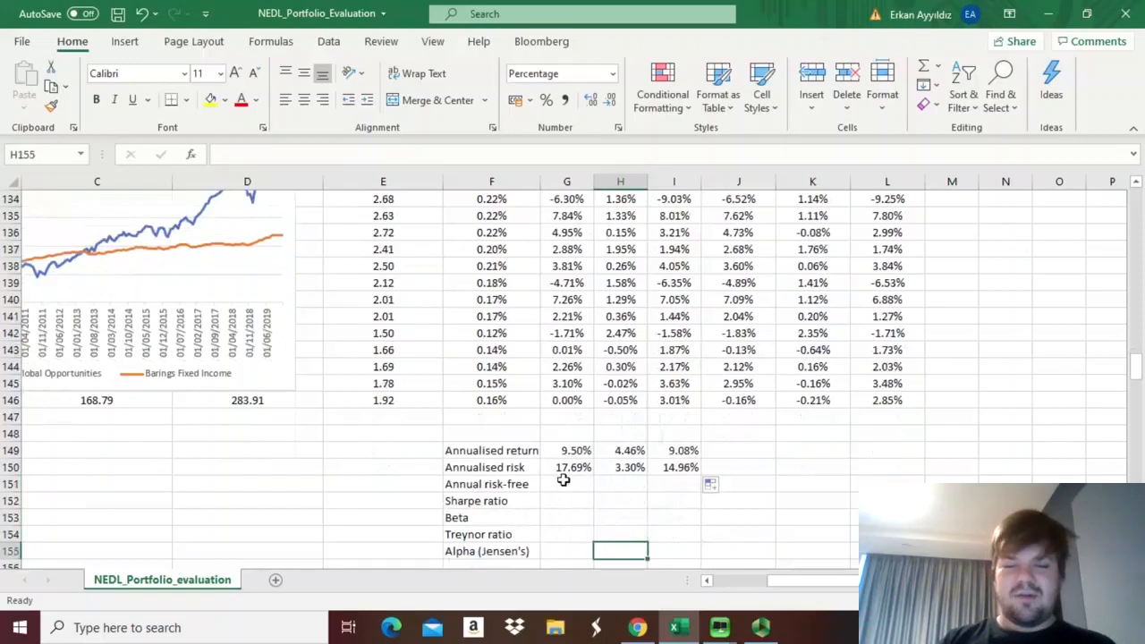
left_click(563, 480)
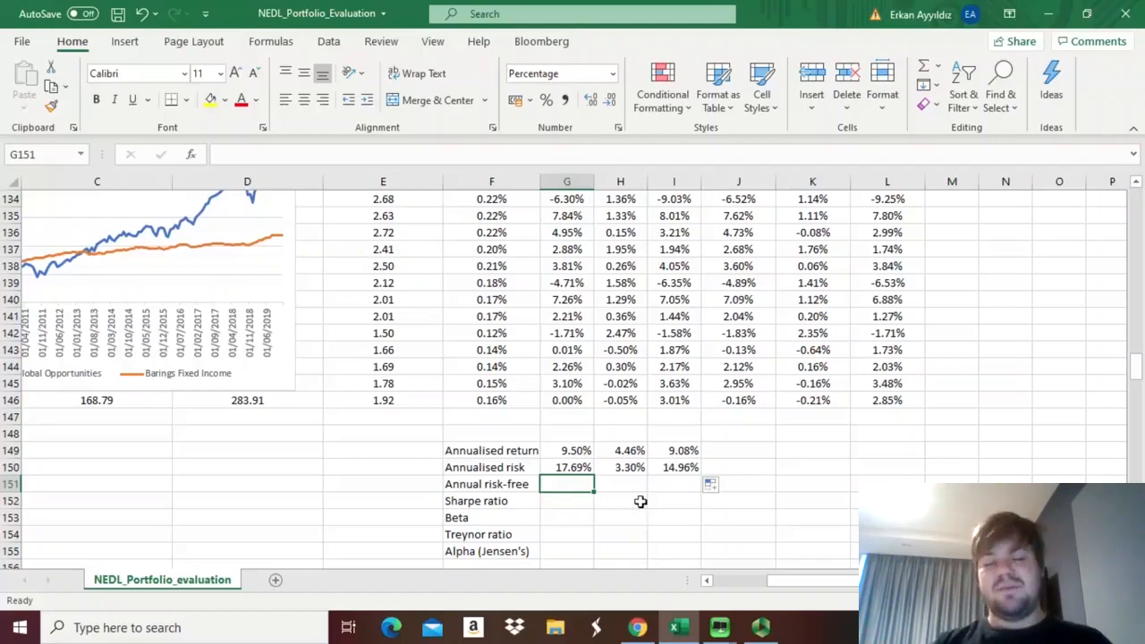
left_click(552, 398)
key("ctrl+Up")
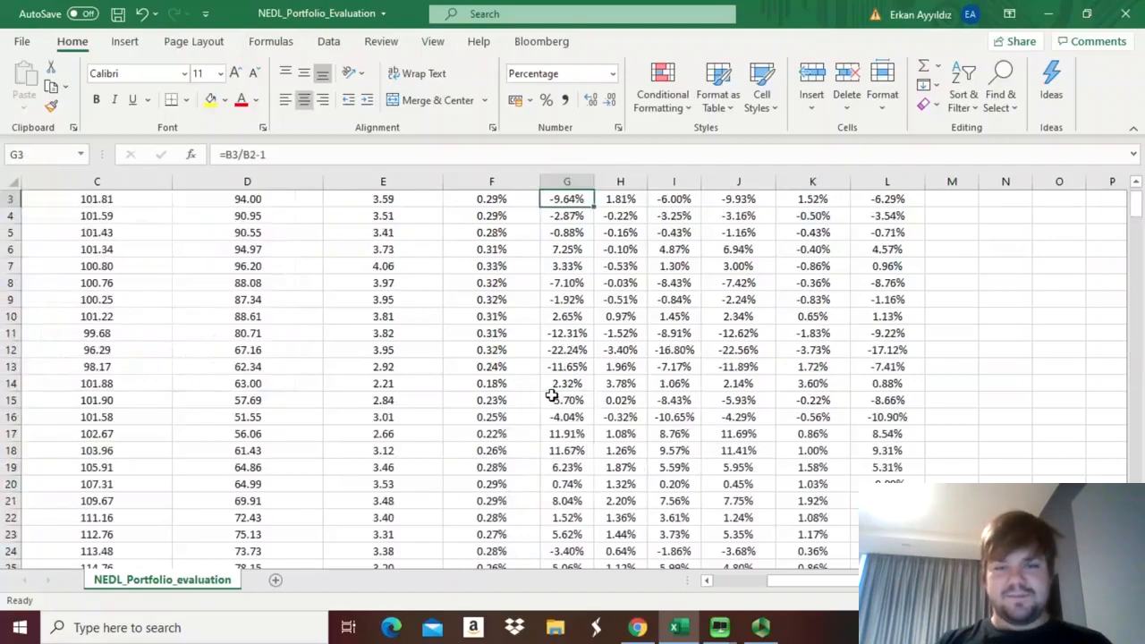
key("Left")
key("Left")
key("ctrl+Up")
key("Down")
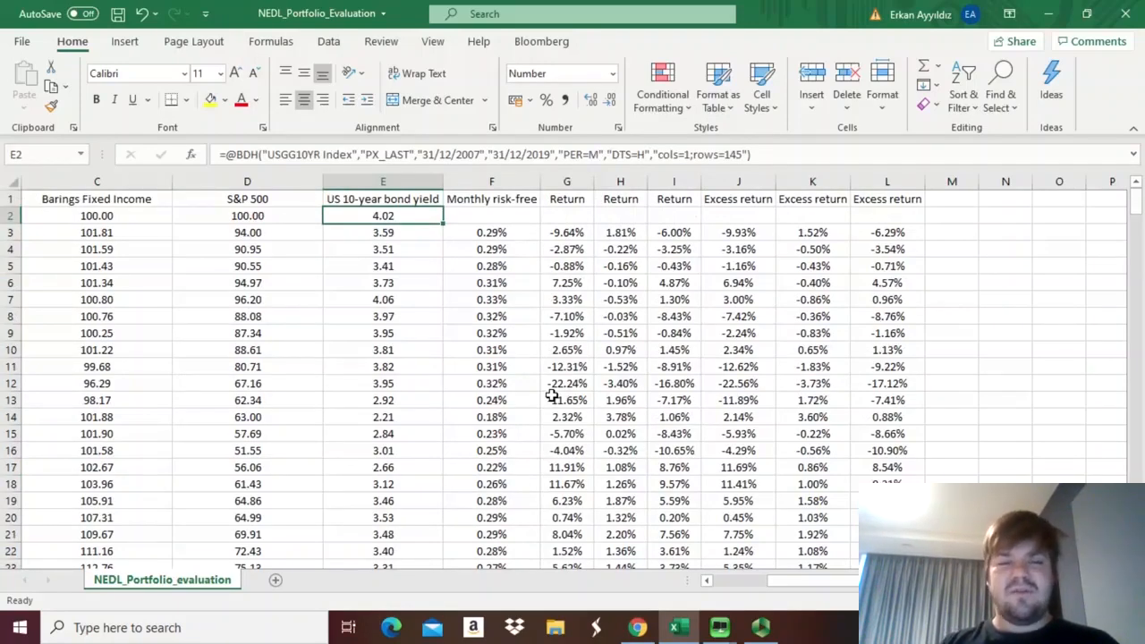
key("Right")
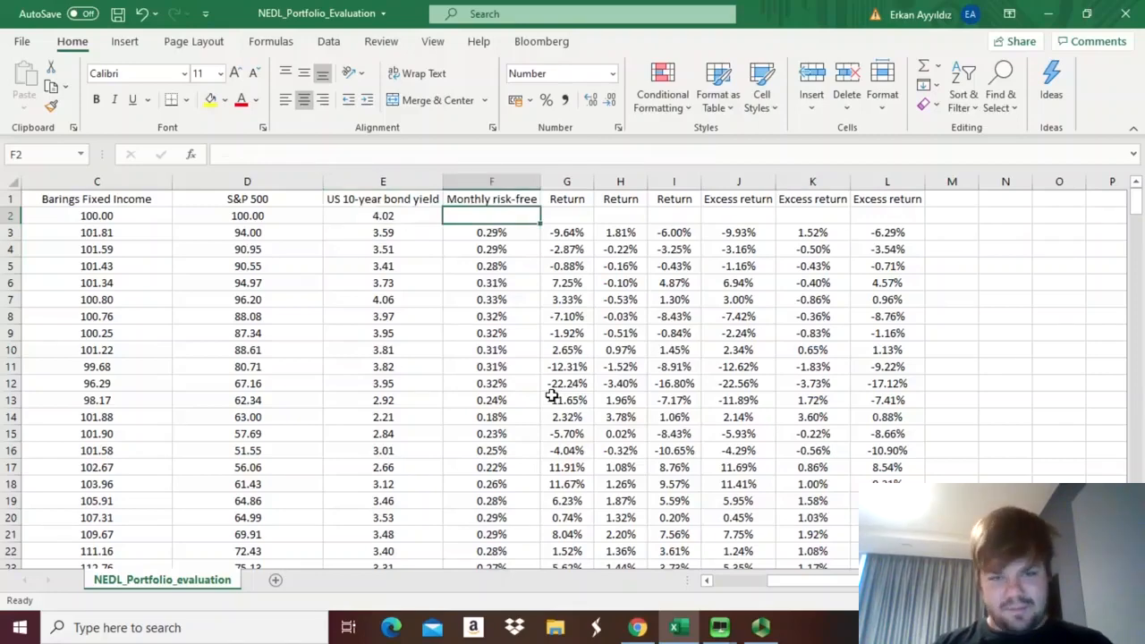
Begin the Annual risk-free formula in G151 with a reference to the first US 10-year bond yield, E2.
key("Down")
key("ctrl+Down")
key("ctrl+Down")
key("Down")
key("Down")
key("Down")
key("Right")
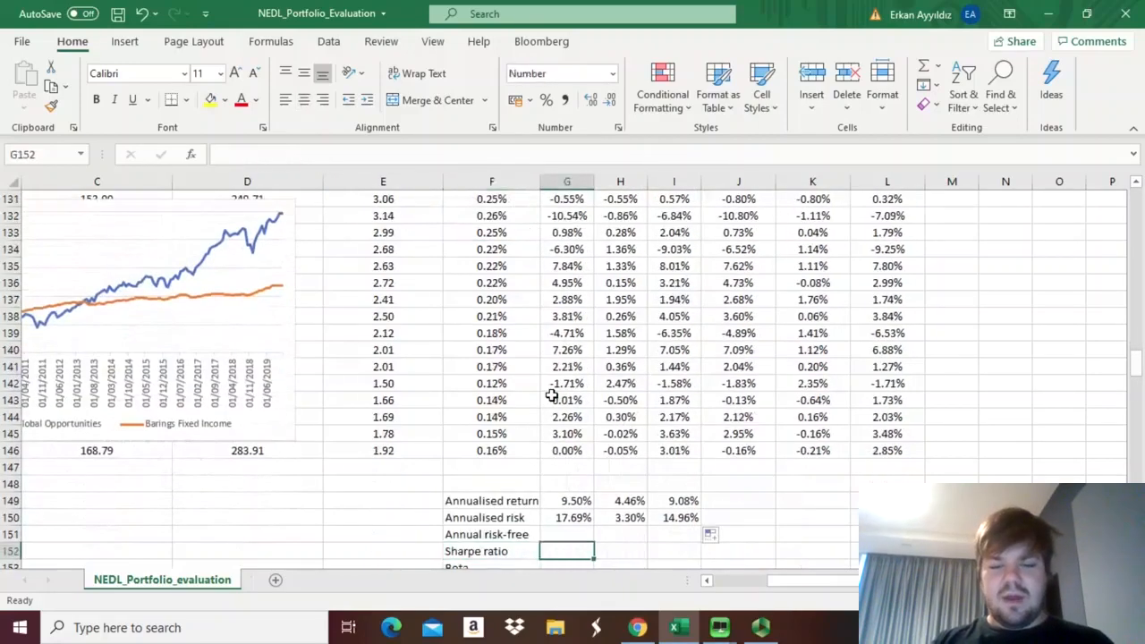
key("Up")
type("=")
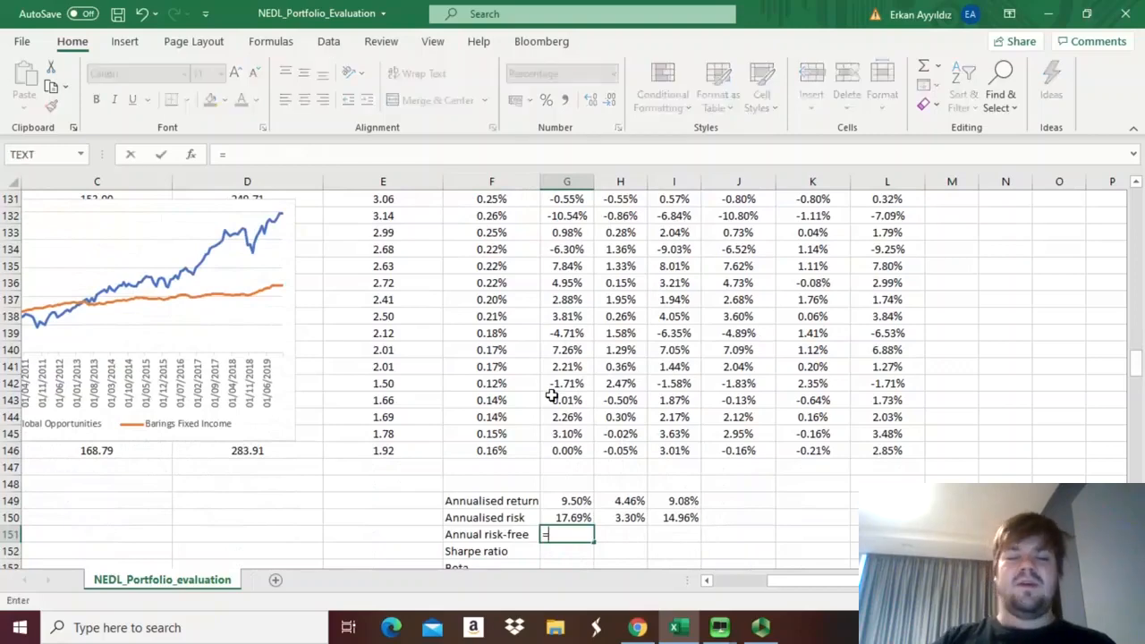
left_click(387, 433)
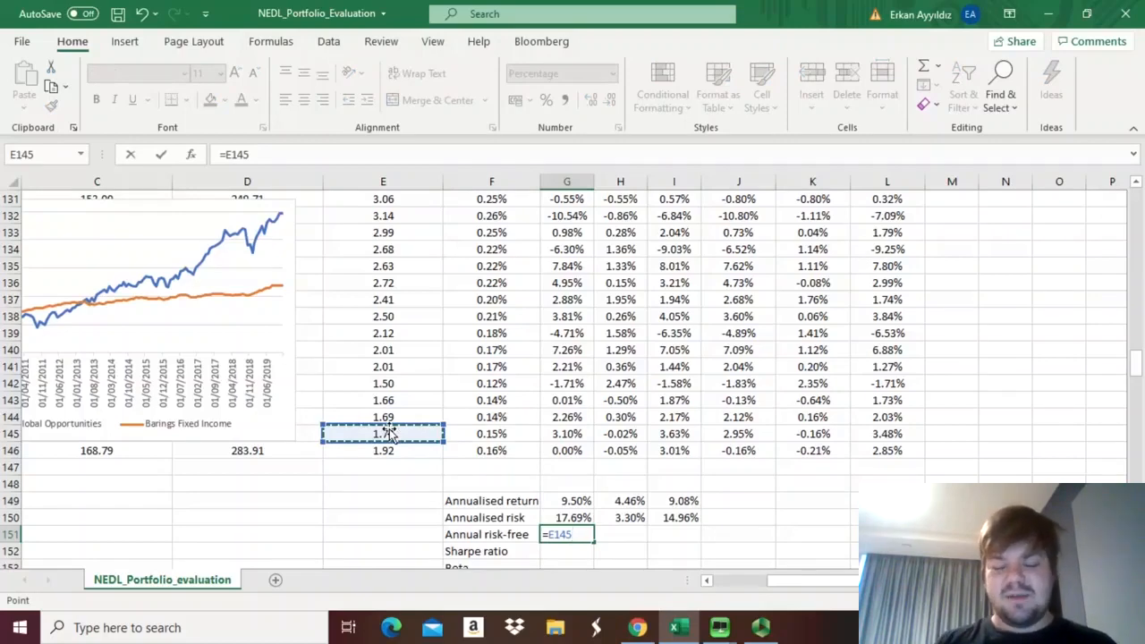
key("ctrl+Up")
key("Down")
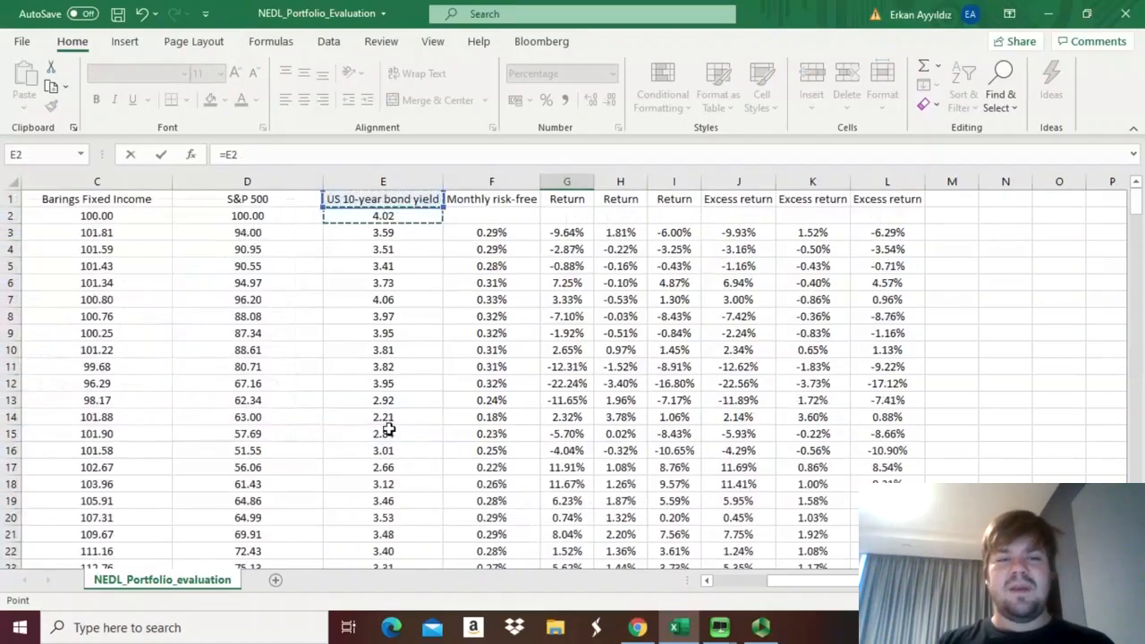
Complete the G151 formula as =$E2/100 and copy it across to I151.
left_click(249, 156)
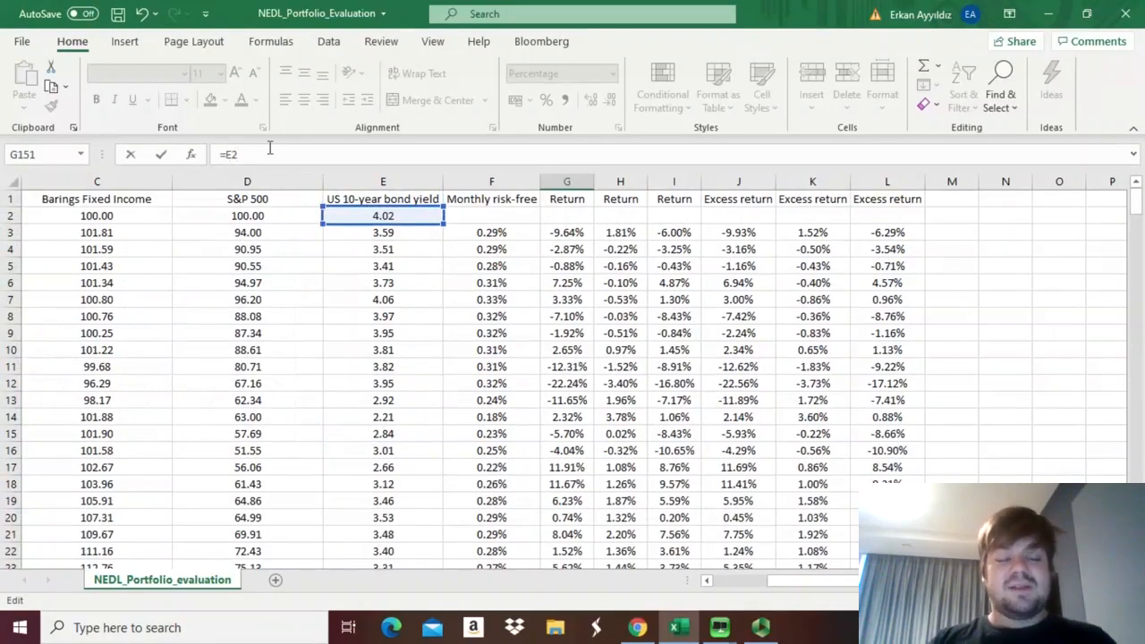
type("$E2")
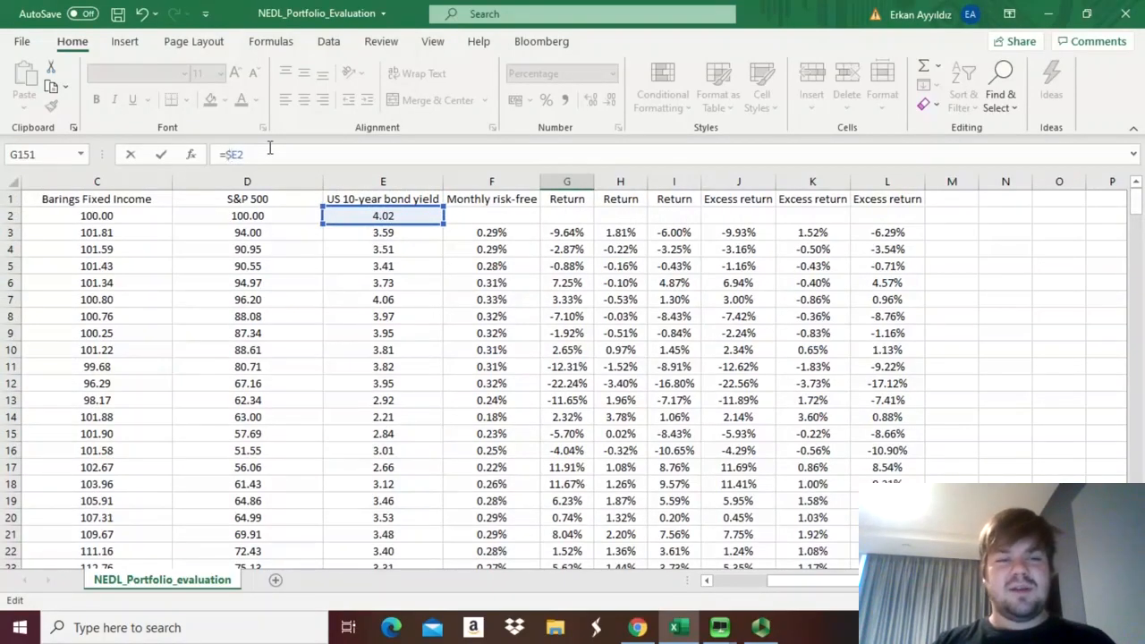
type("/10")
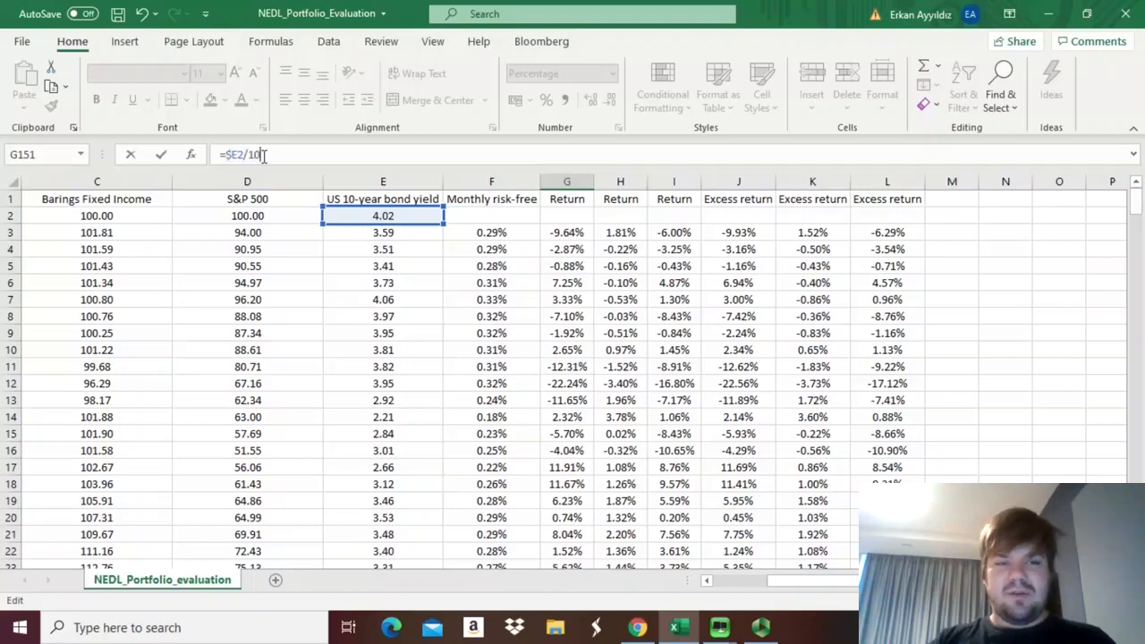
type("0")
key("ctrl+Return")
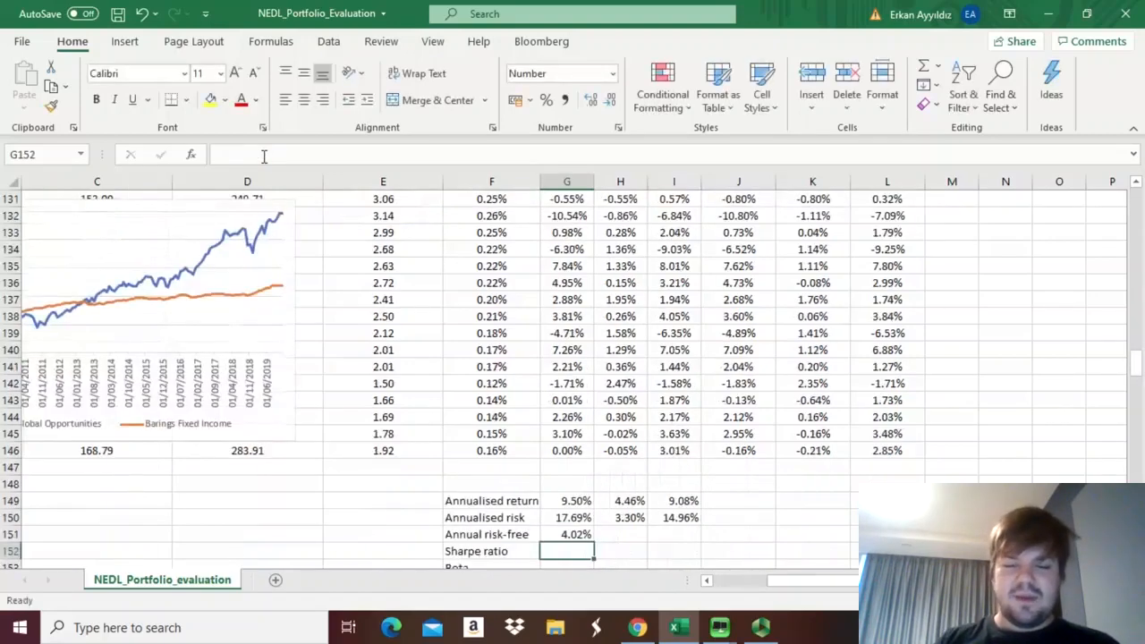
left_click_drag(594, 541, 680, 537)
left_click(621, 552)
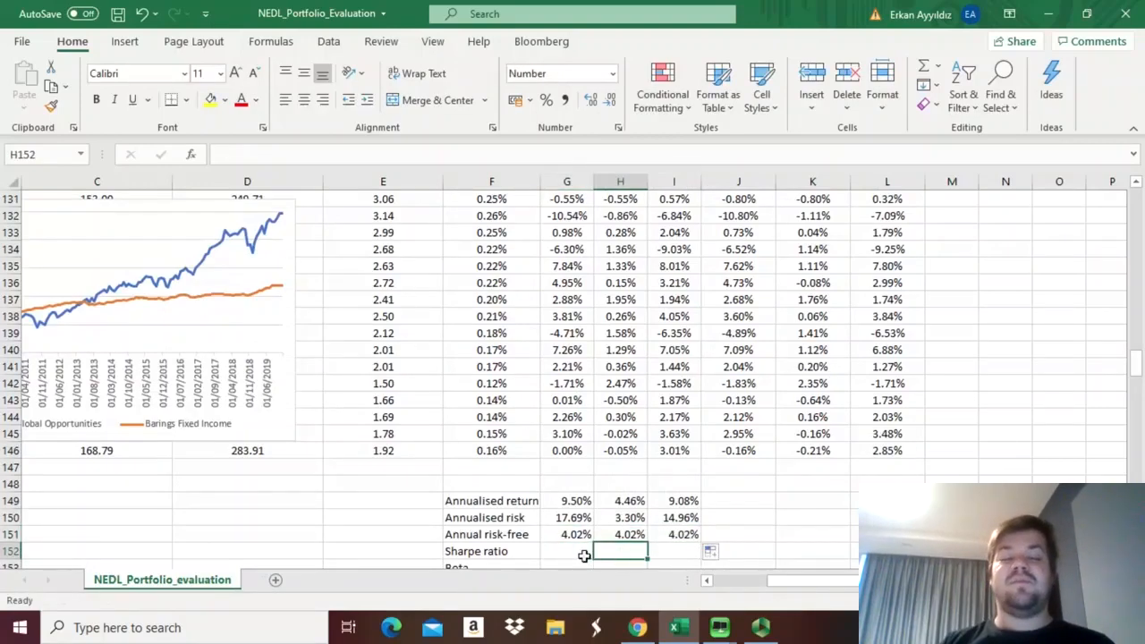
Compare the annualised returns of the two funds and the index in row 149 with their risk and risk-free rates.
left_click(584, 555)
scroll(584, 555, "down", 1)
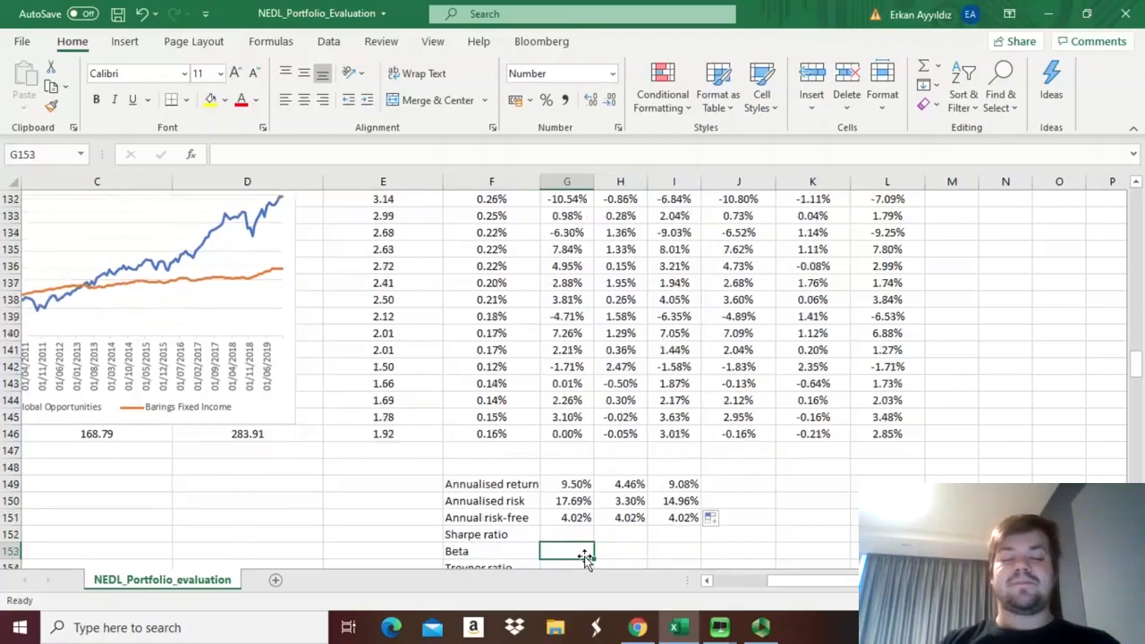
left_click(622, 503)
left_click(625, 467)
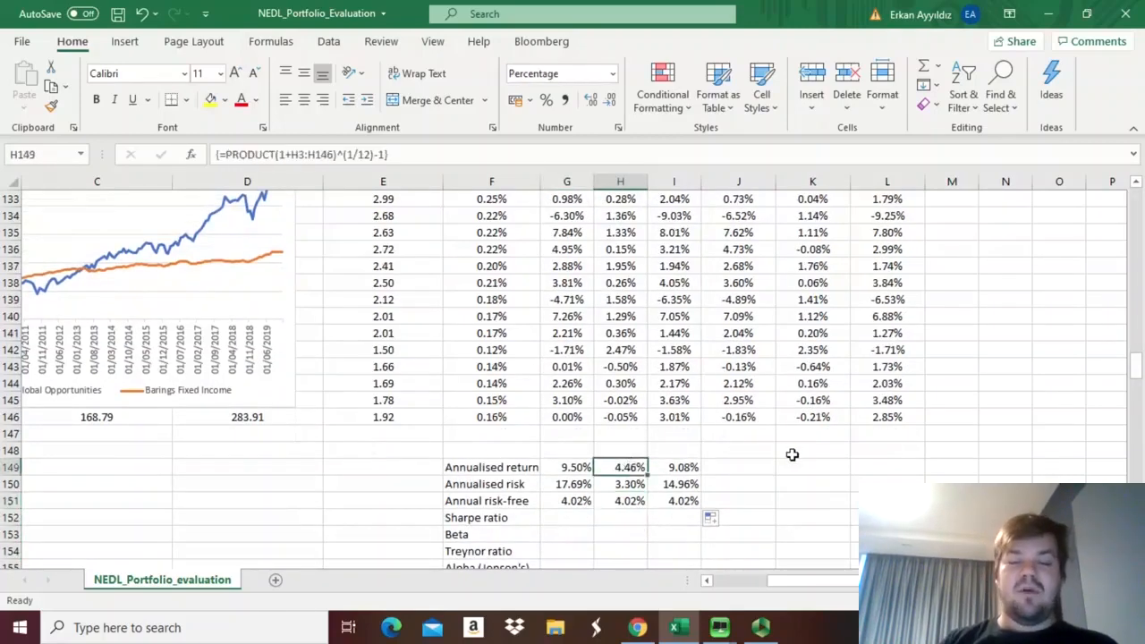
left_click(566, 468)
left_click(691, 468)
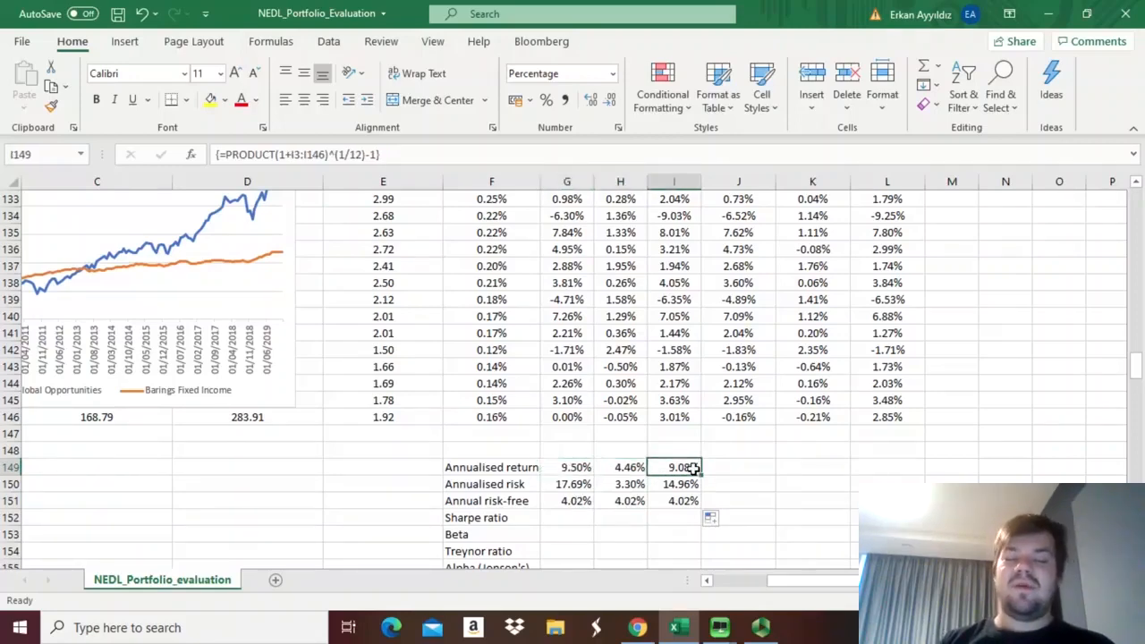
key("Down")
key("Down")
key("Down")
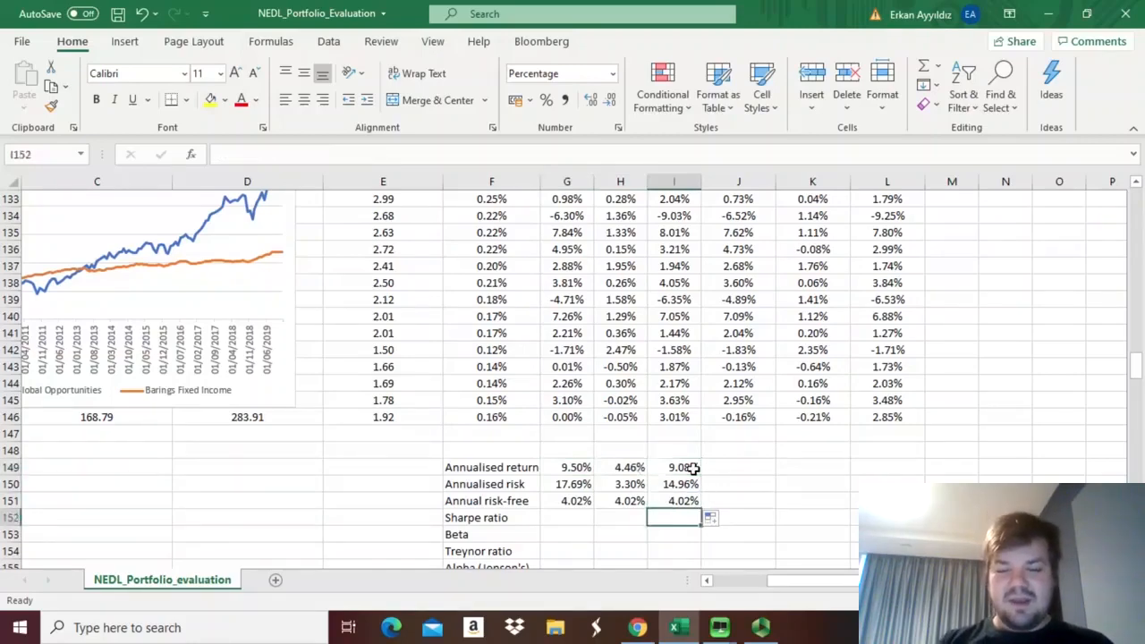
Calculate the Sharpe ratio in G152 as =(G149-G151)/G150 and copy the formula across to I152.
key("Left")
key("Left")
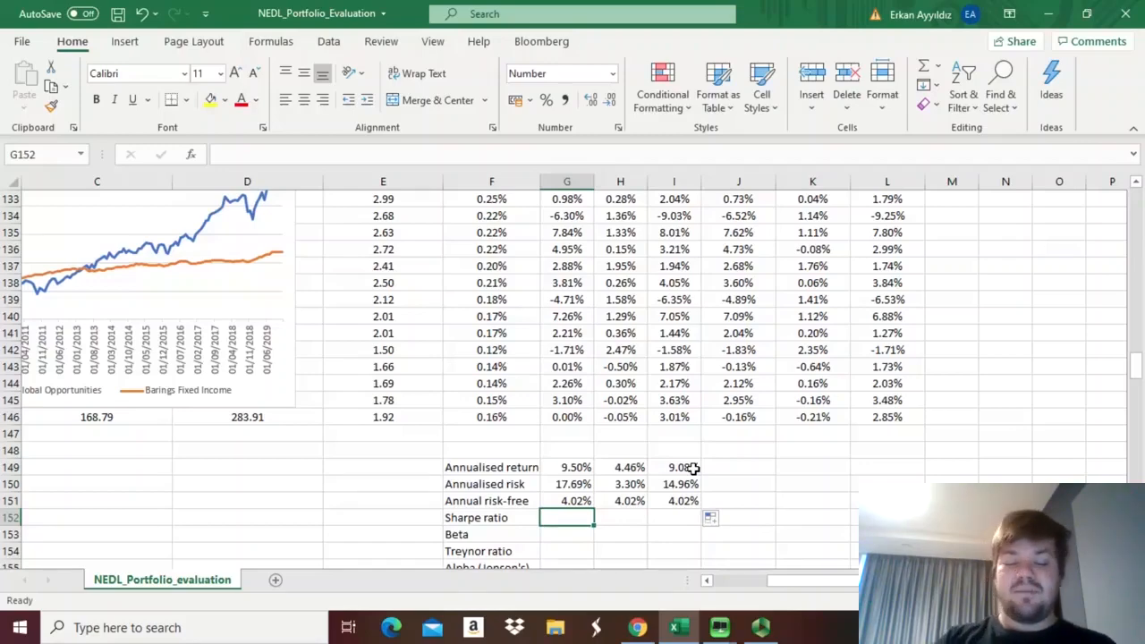
type("=")
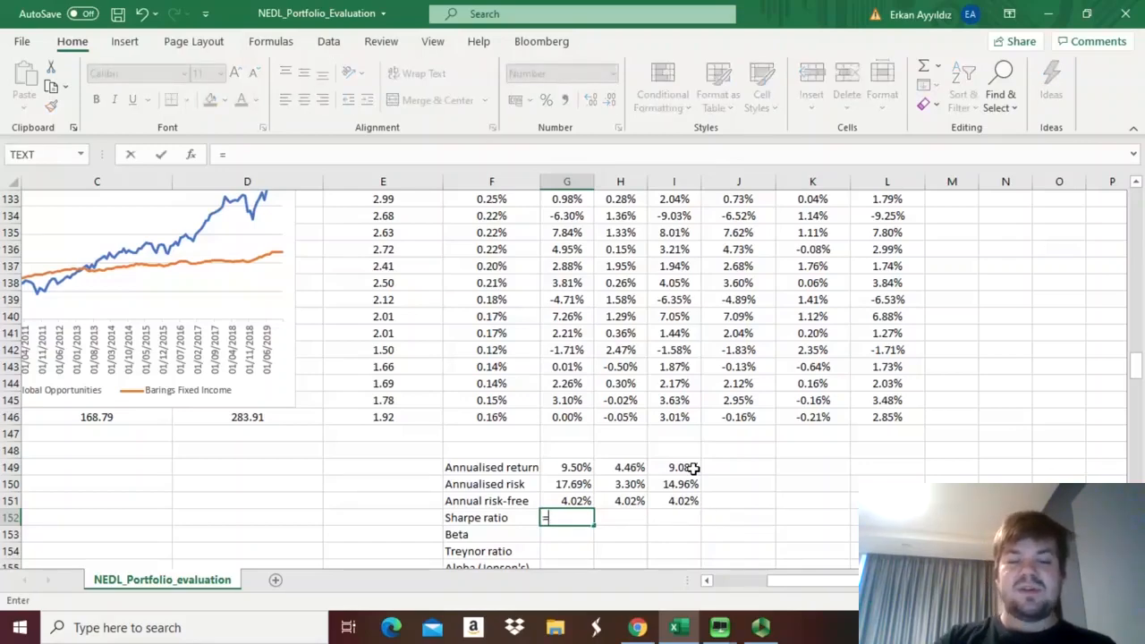
type("(")
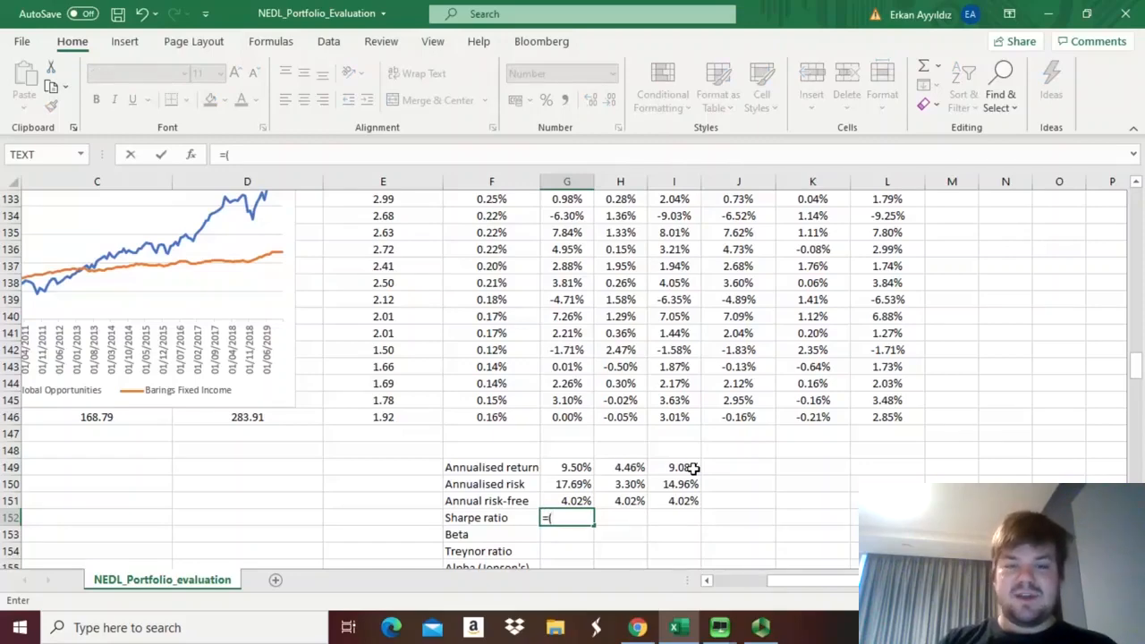
left_click(563, 467)
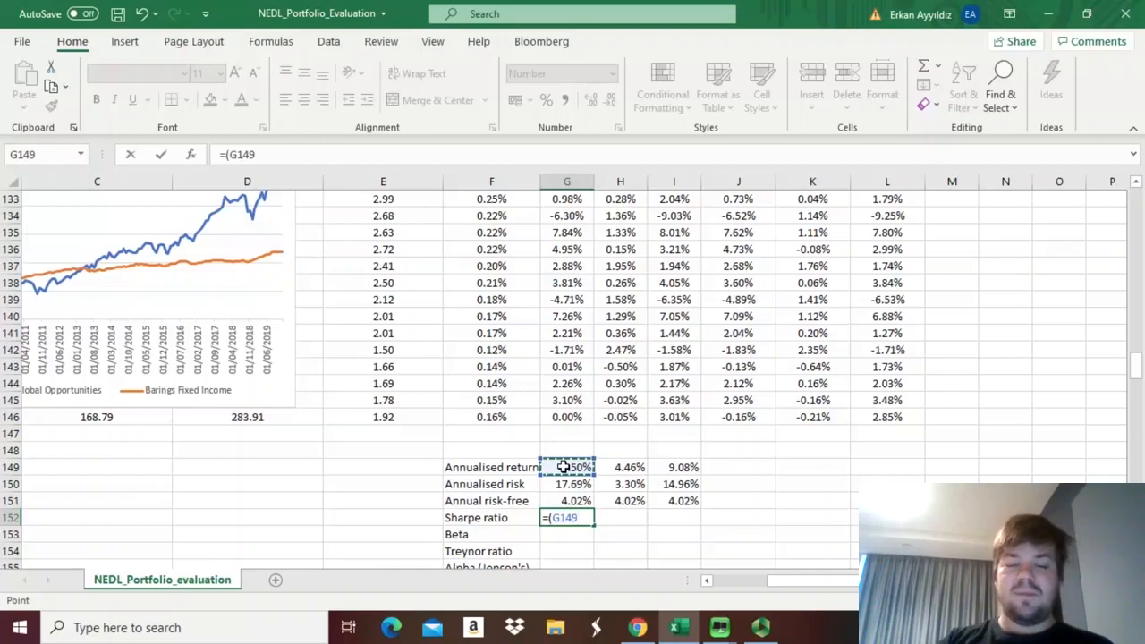
type("-")
left_click(553, 501)
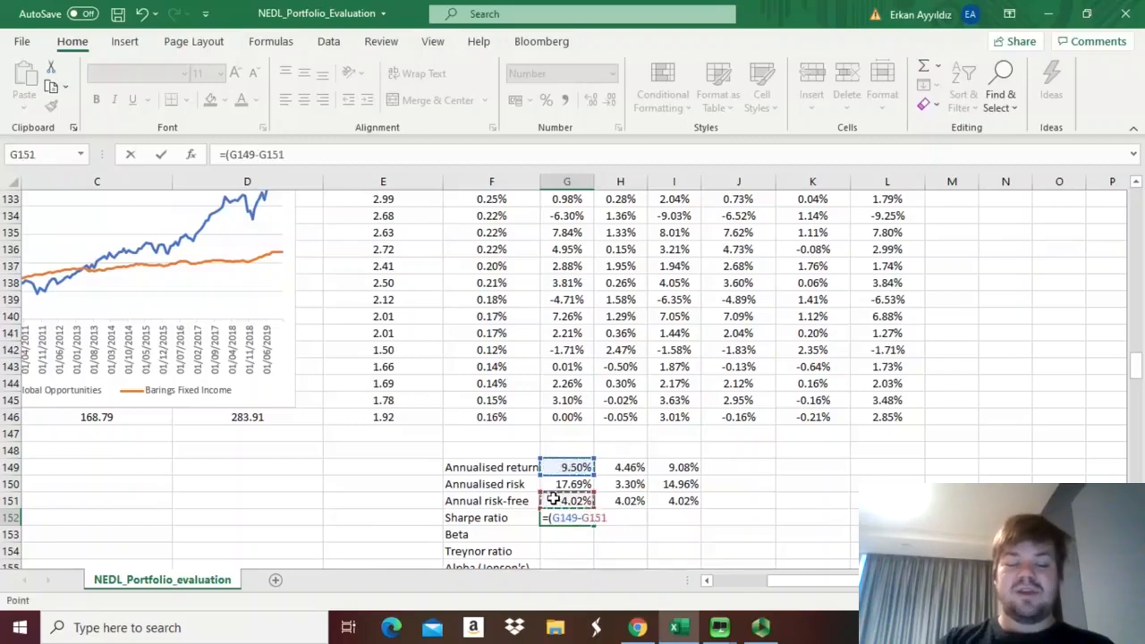
type(")")
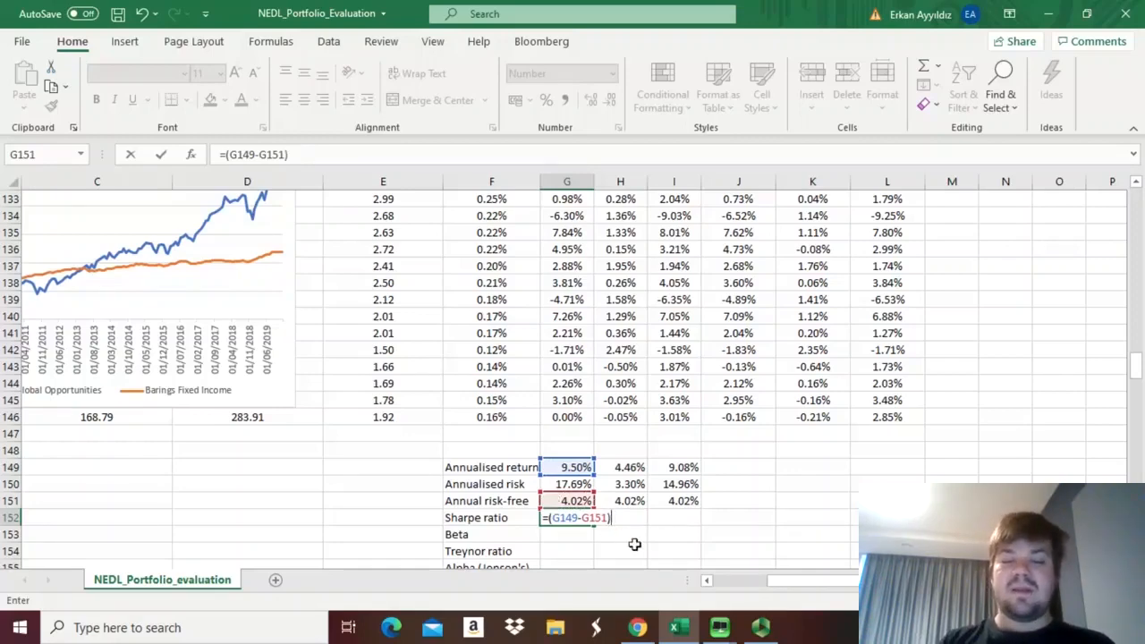
type("/")
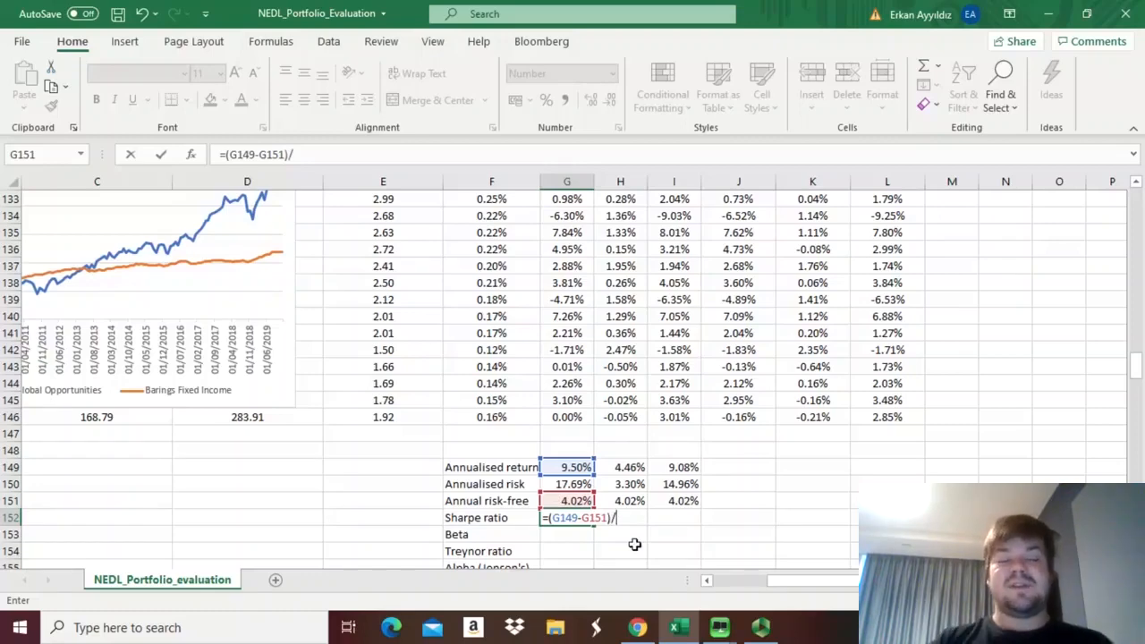
left_click(563, 484)
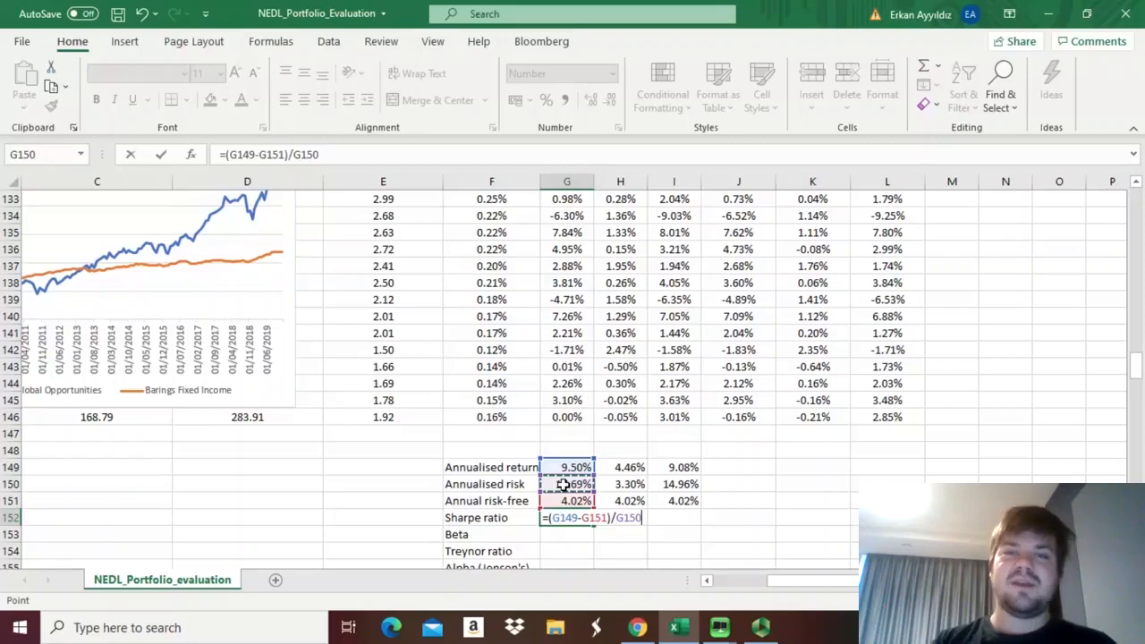
key("Return")
key("Up")
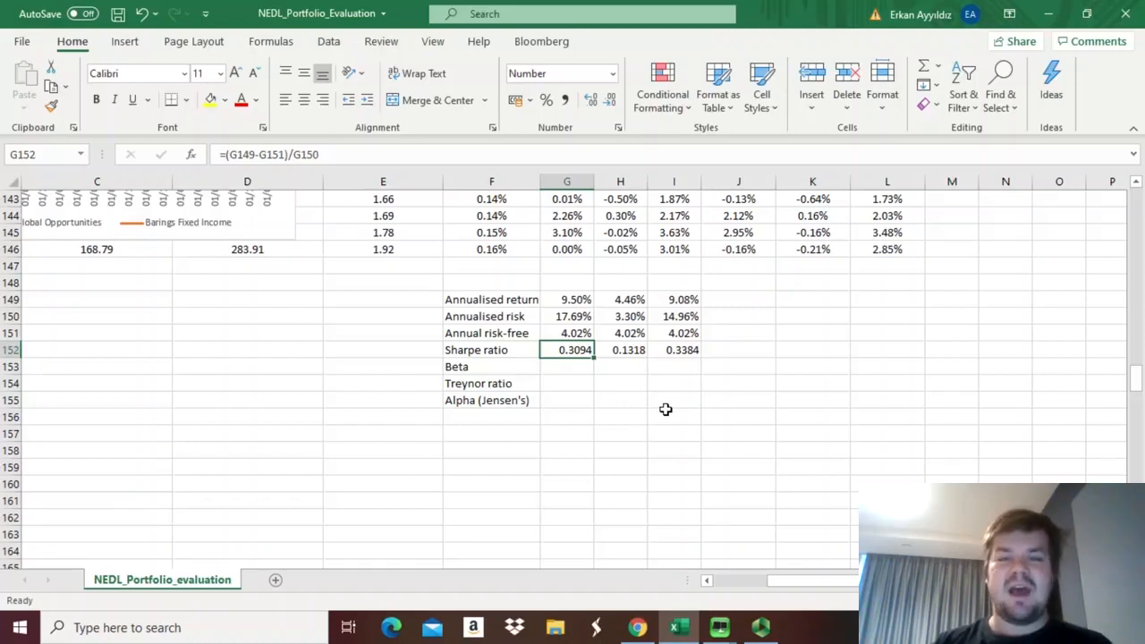
Compare the Sharpe ratios of the two funds and the index in G152:I152.
key("Right")
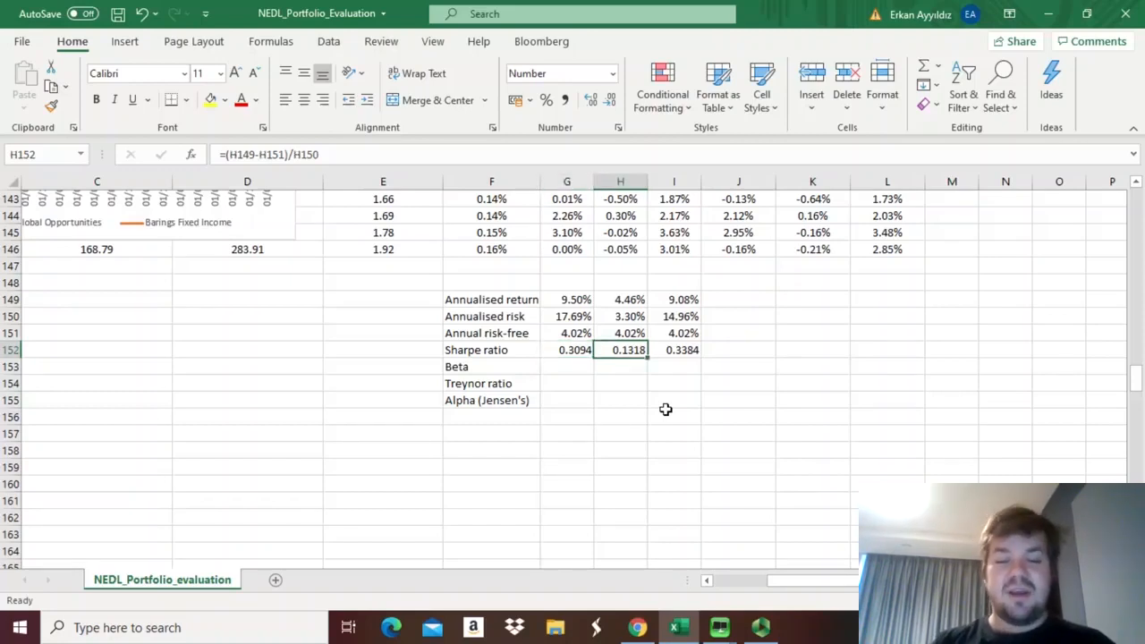
key("Left")
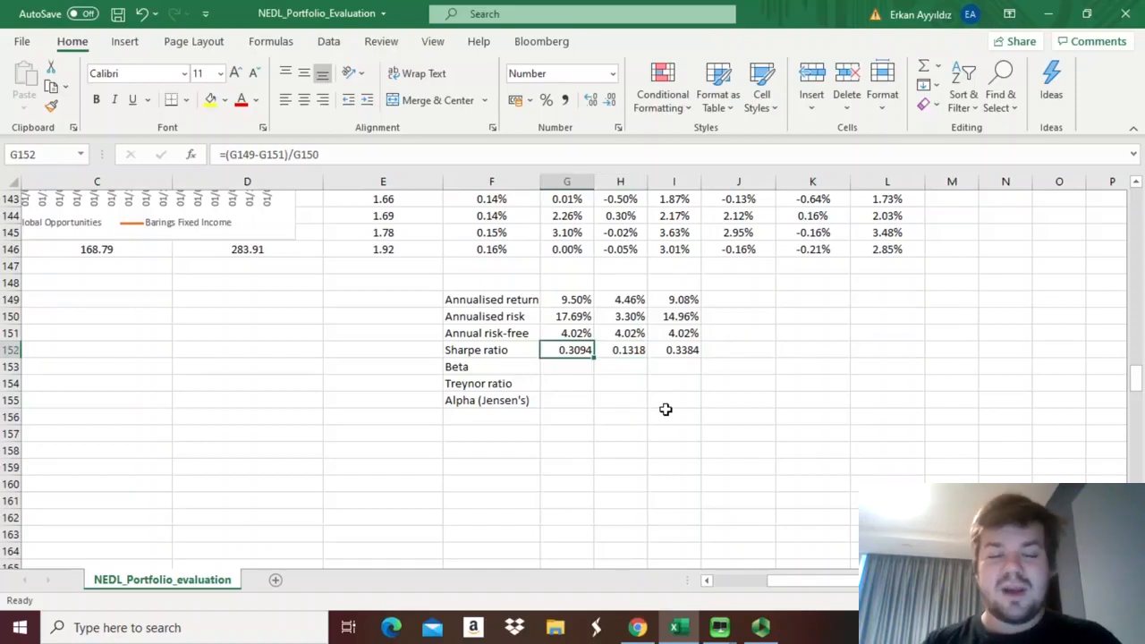
key("Right")
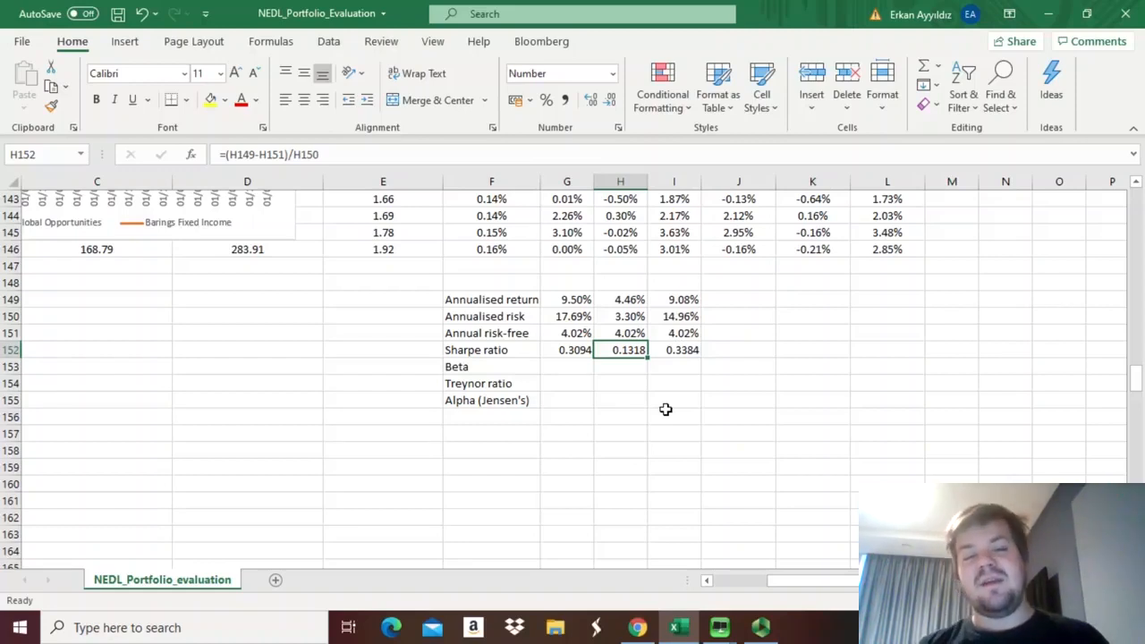
key("Left")
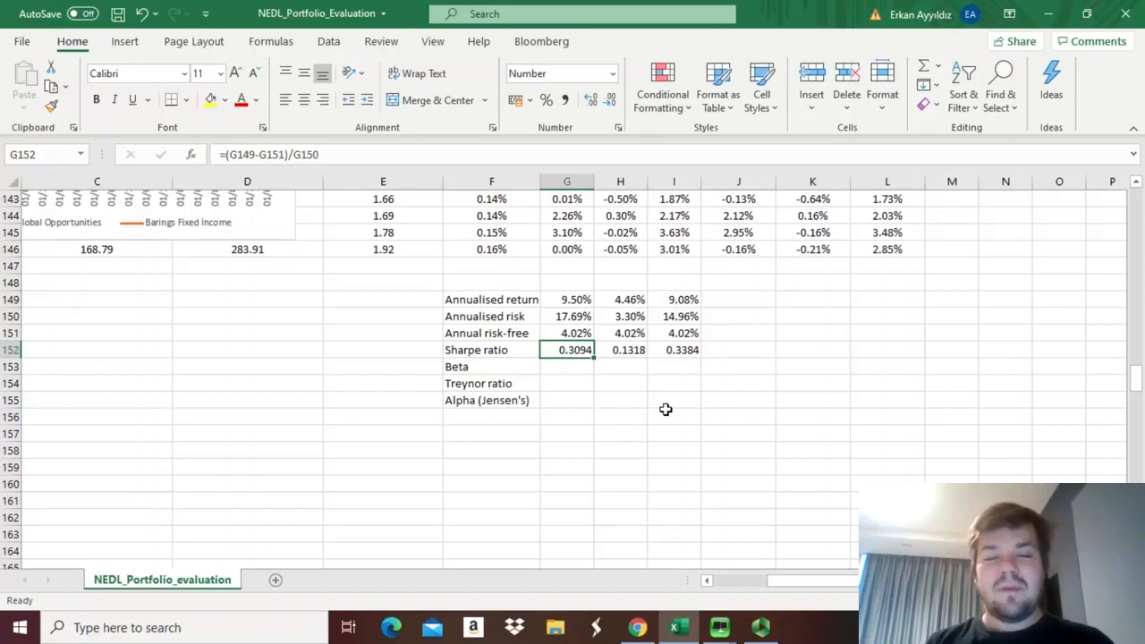
key("Right")
key("Right")
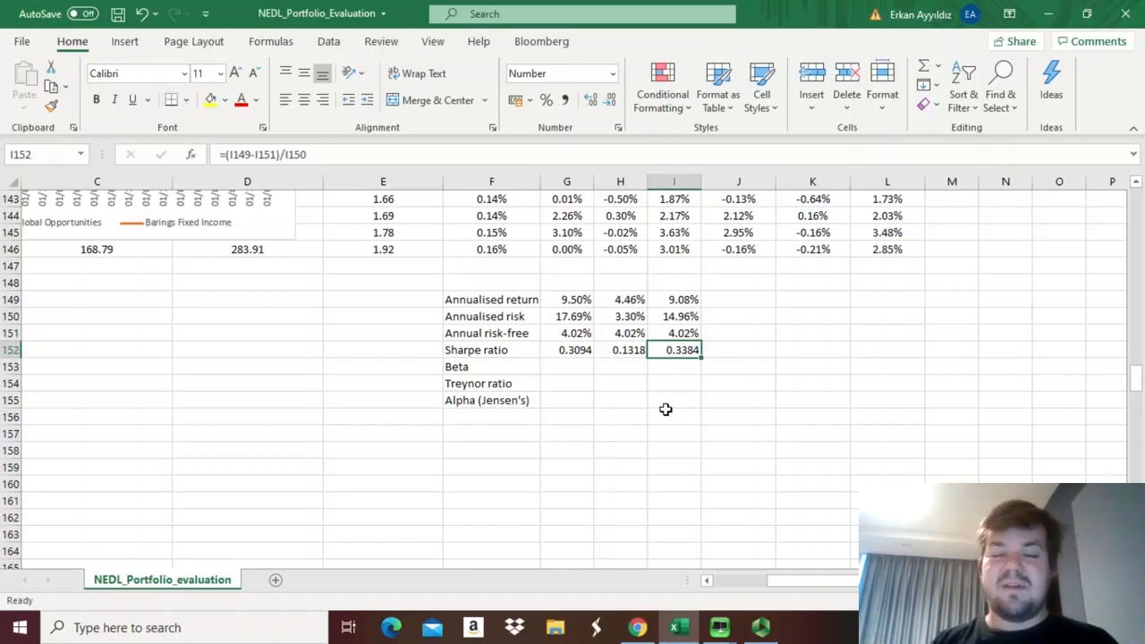
key("Left")
key("Left")
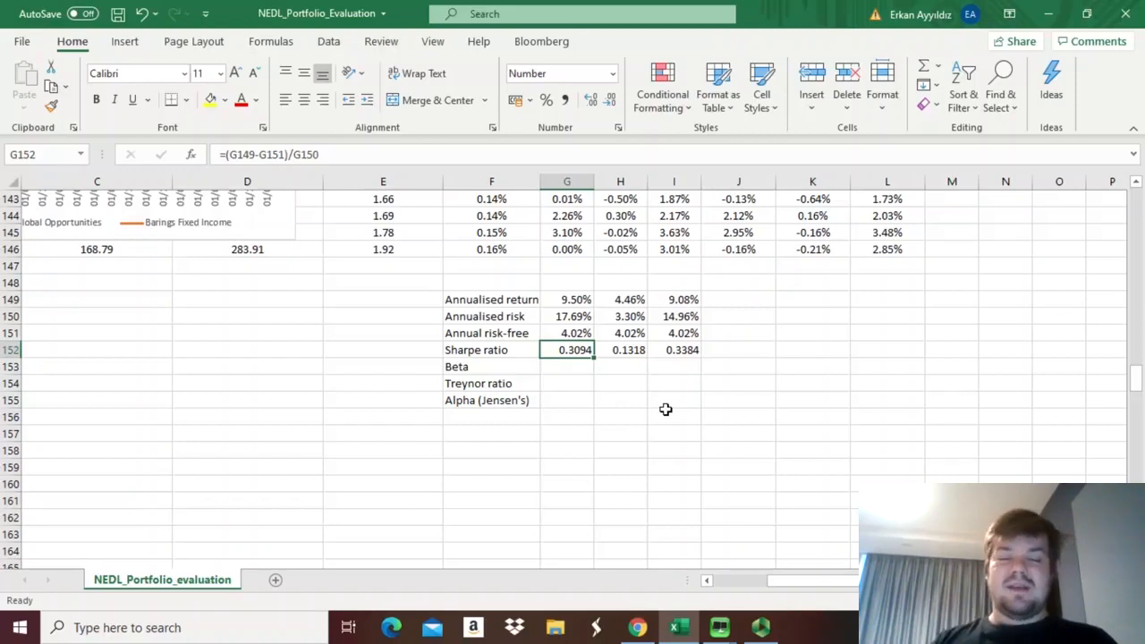
key("Right")
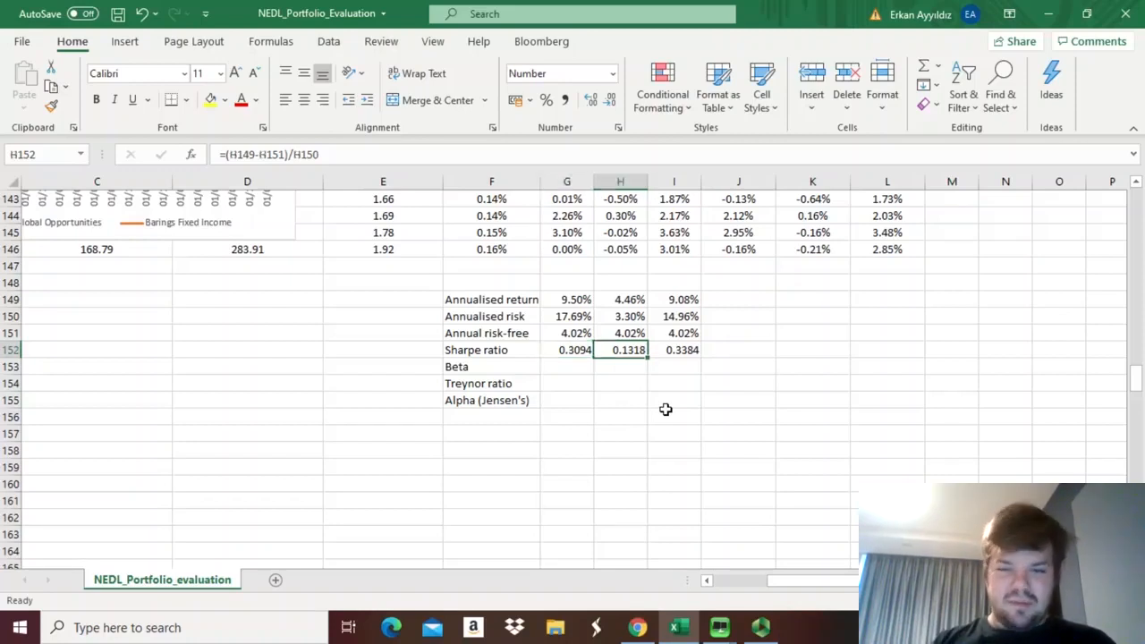
key("Left")
key("Right")
key("Right")
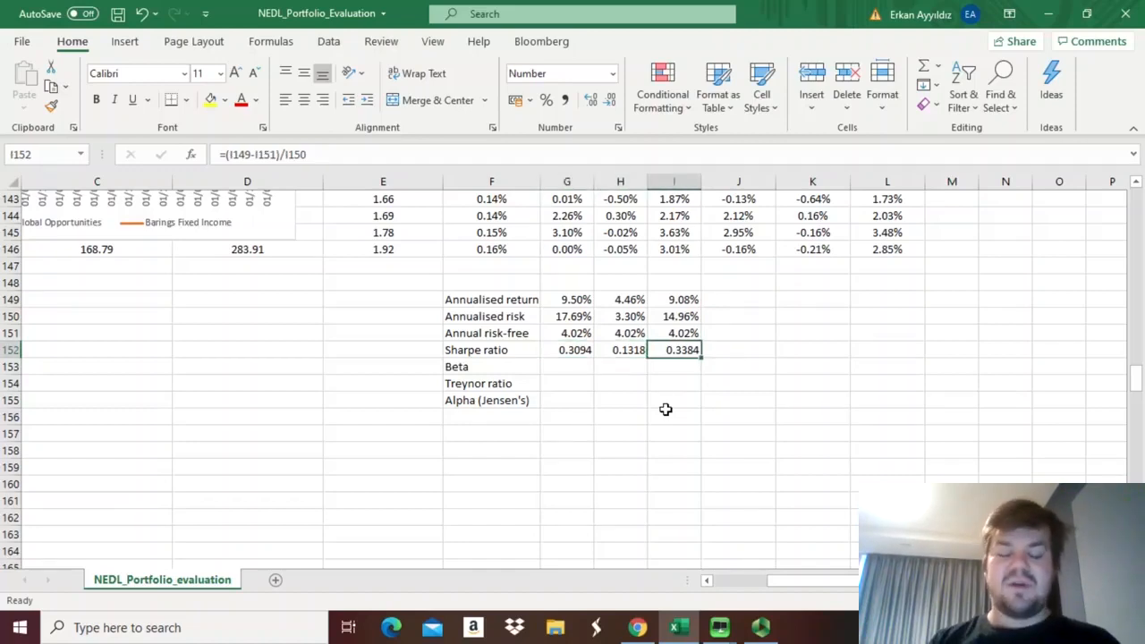
Begin the Beta formula in G153 with SLOPE, using the excess returns J3:J146 as known ys and L3:L146 as known xs.
key("Down")
key("Left")
key("Left")
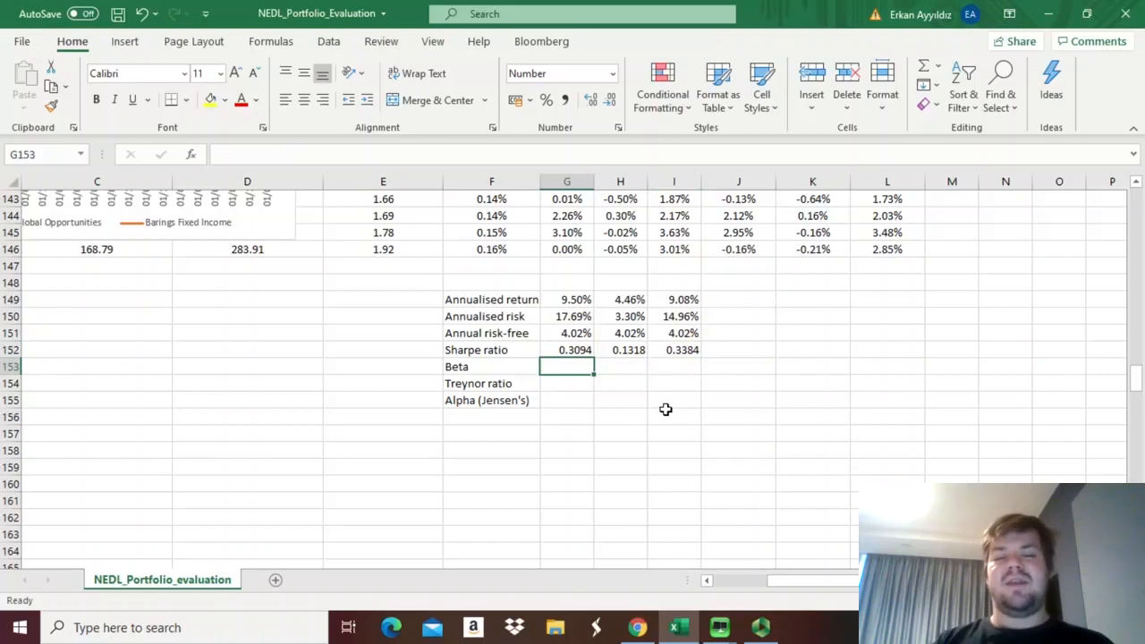
key("Left")
key("Down")
key("Up")
key("Right")
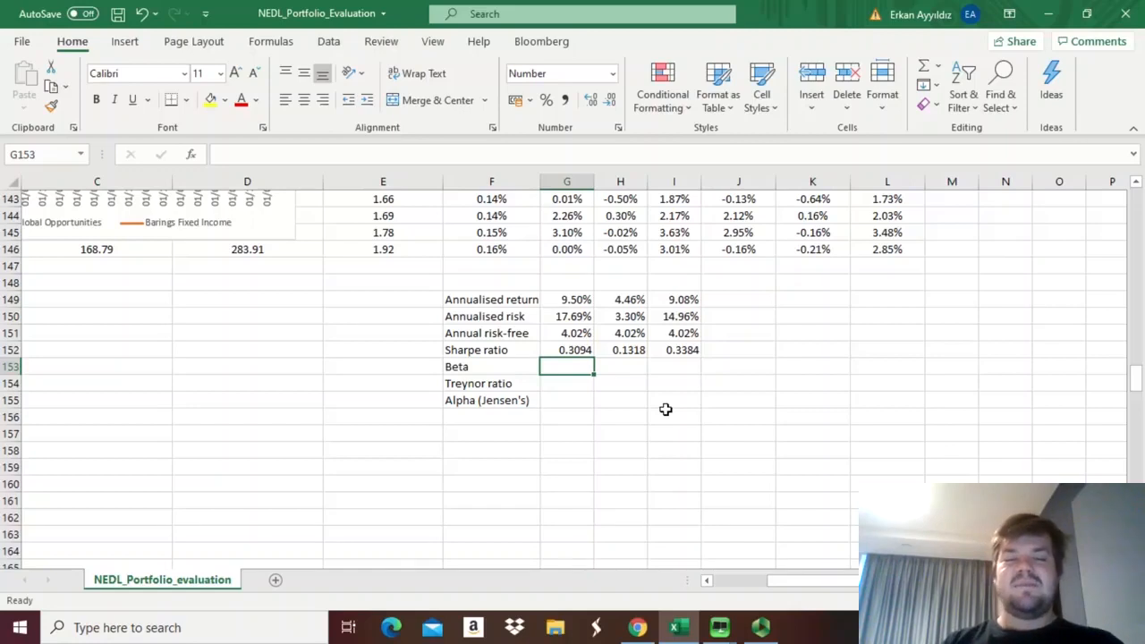
type("=")
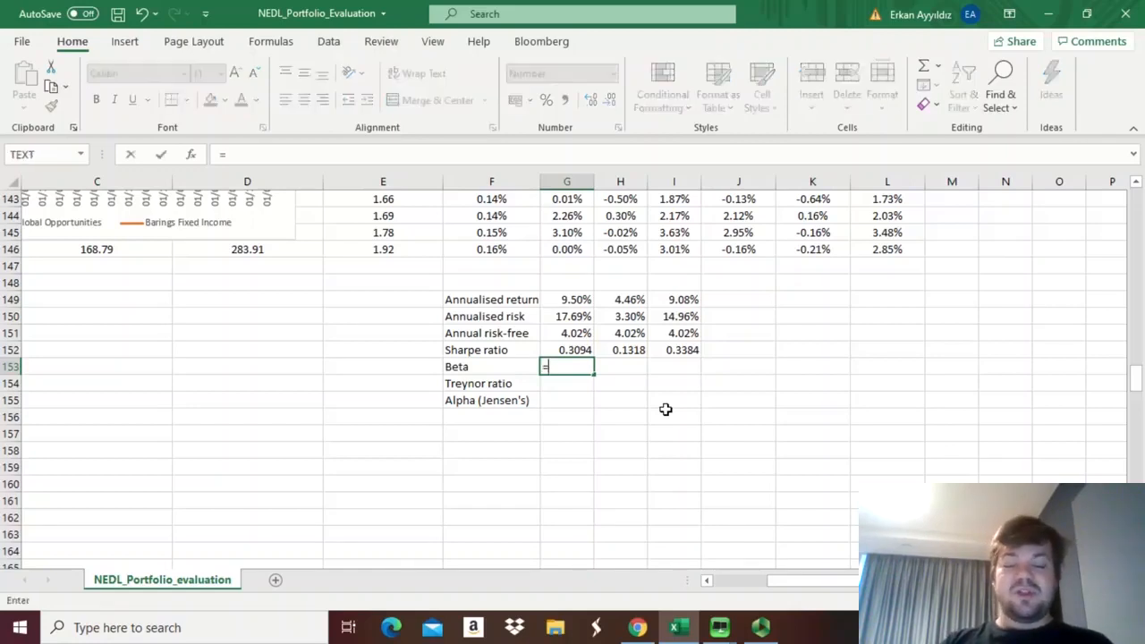
type("SLOPE(")
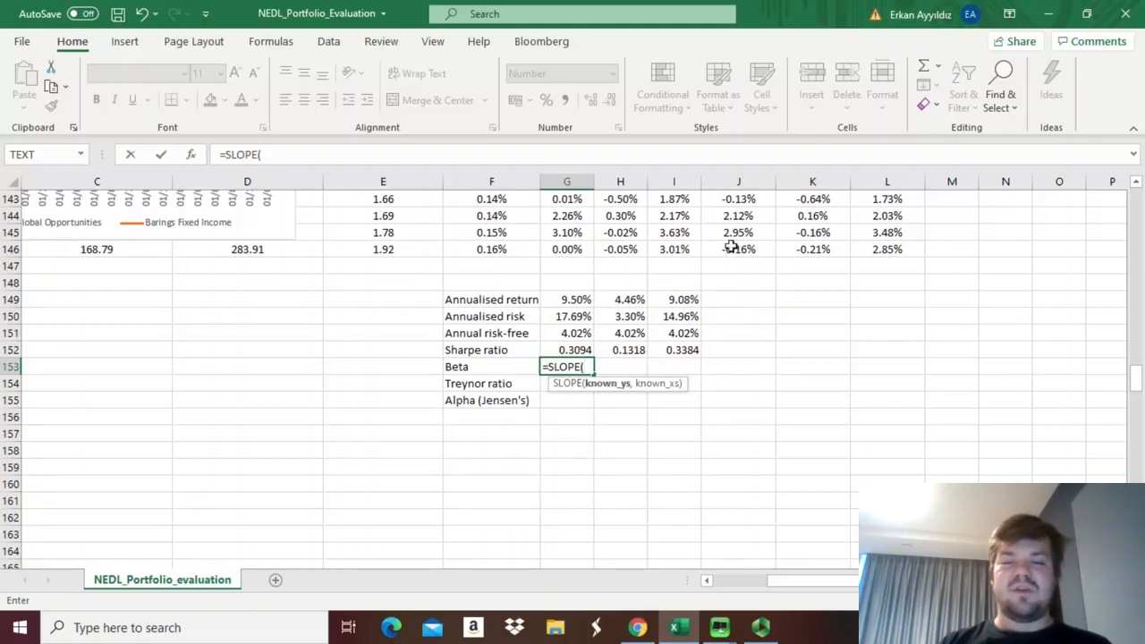
left_click(736, 249)
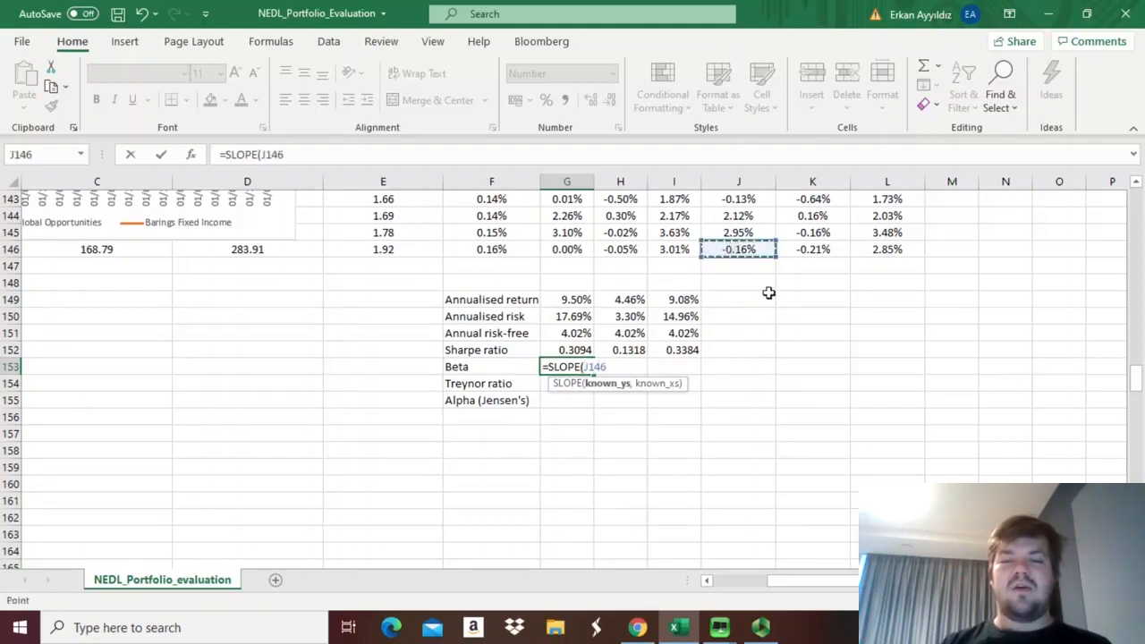
key("ctrl+shift+Up")
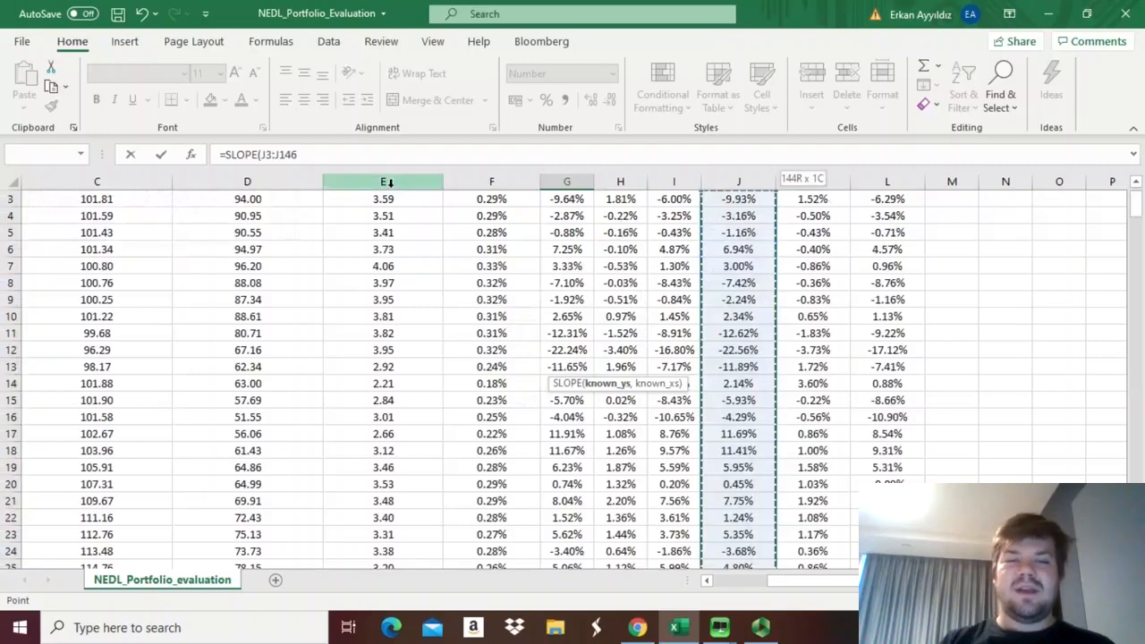
type(",")
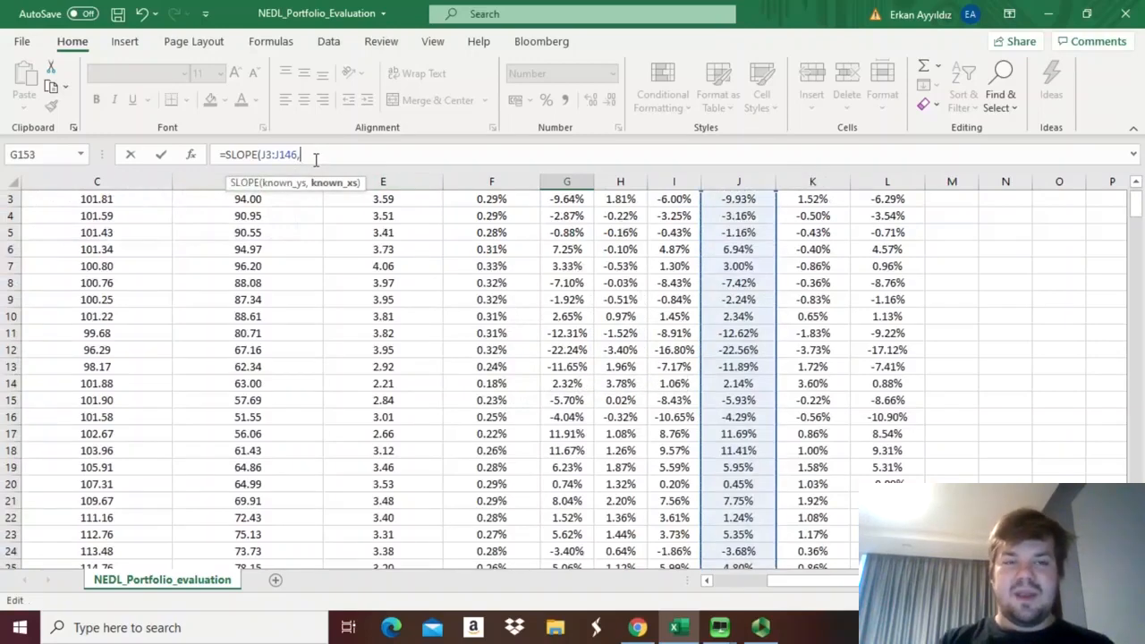
left_click(886, 200)
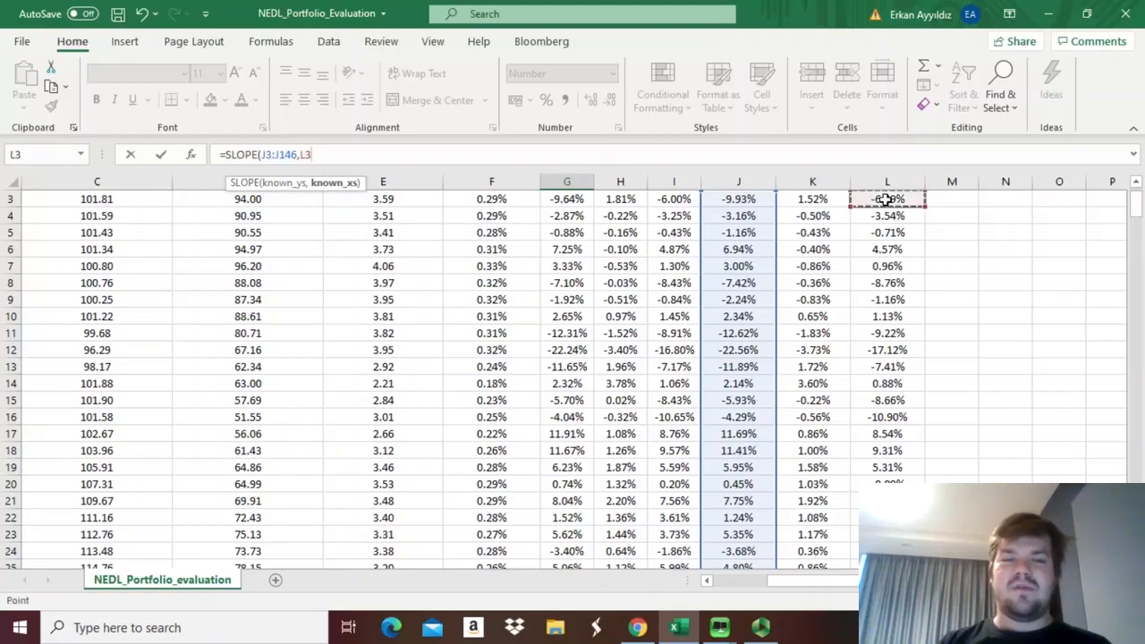
key("ctrl+shift+Down")
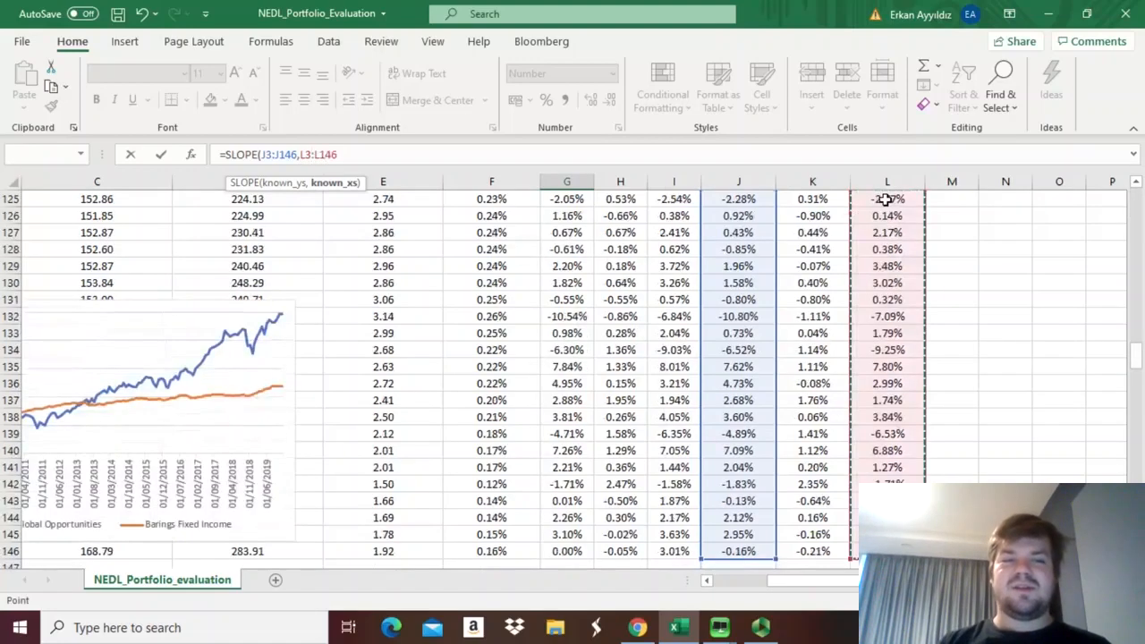
Fix the index column to complete G153 as =SLOPE(J3:J146,$L3:$L146) and copy it across to I153.
left_click(302, 154)
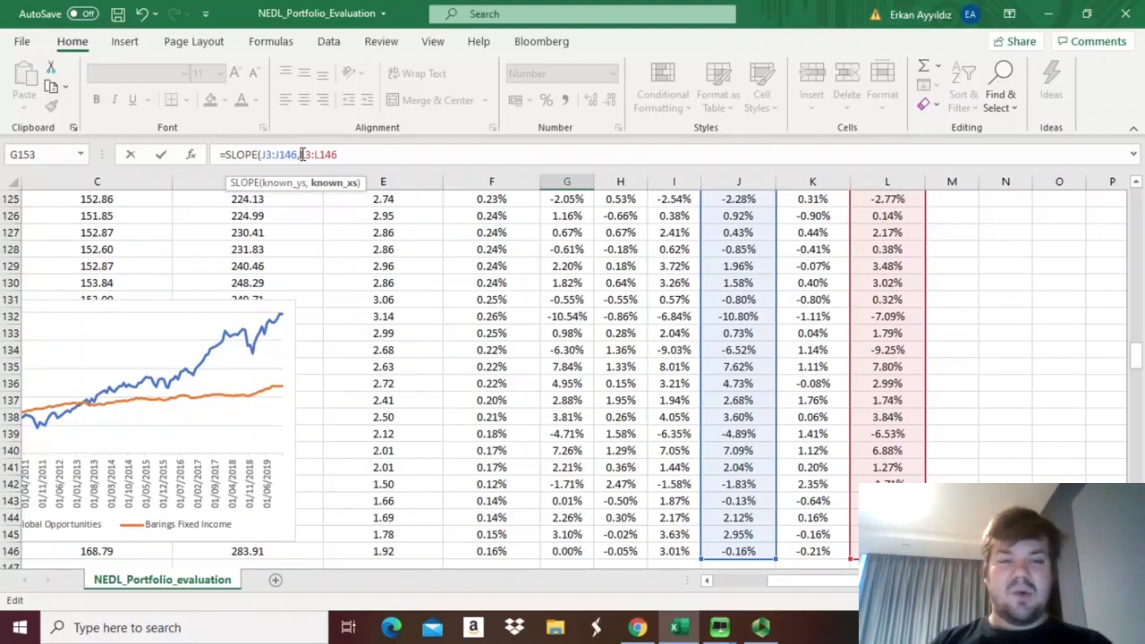
type("$")
key("Right")
key("Right")
key("Right")
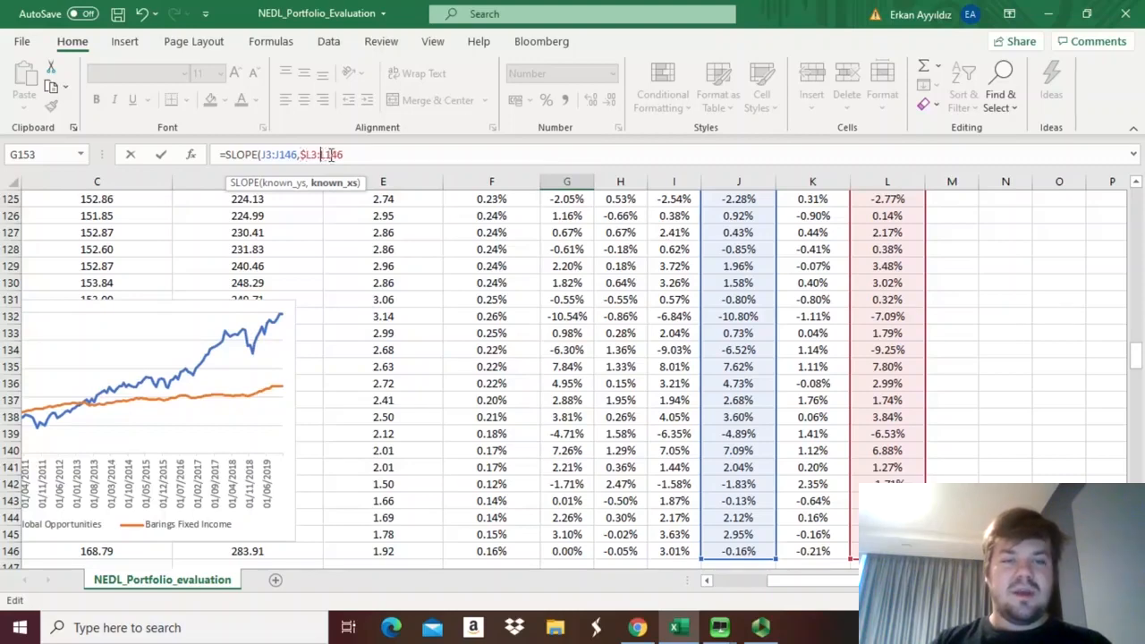
type("$")
left_click(370, 156)
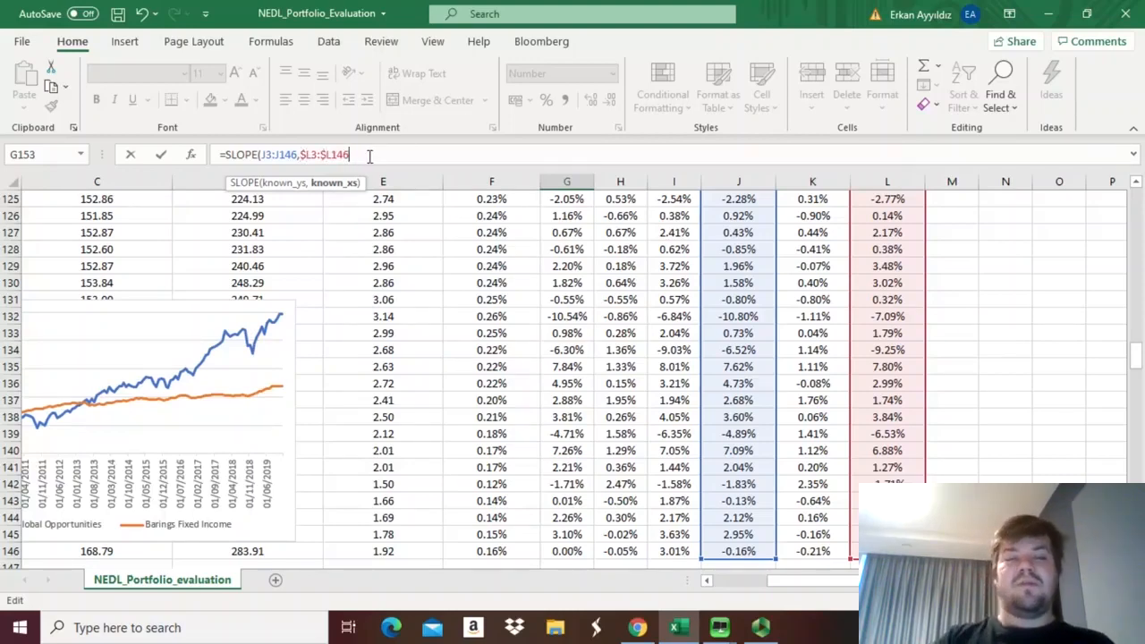
type(")")
key("ctrl+Return")
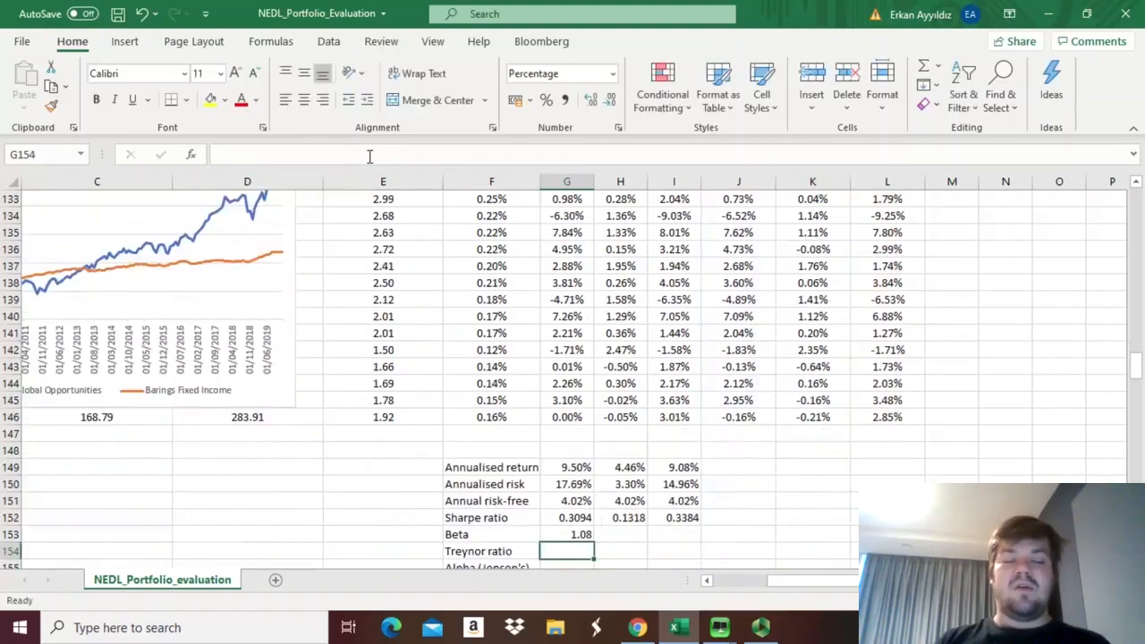
left_click_drag(594, 544, 694, 543)
key("Down")
key("Down")
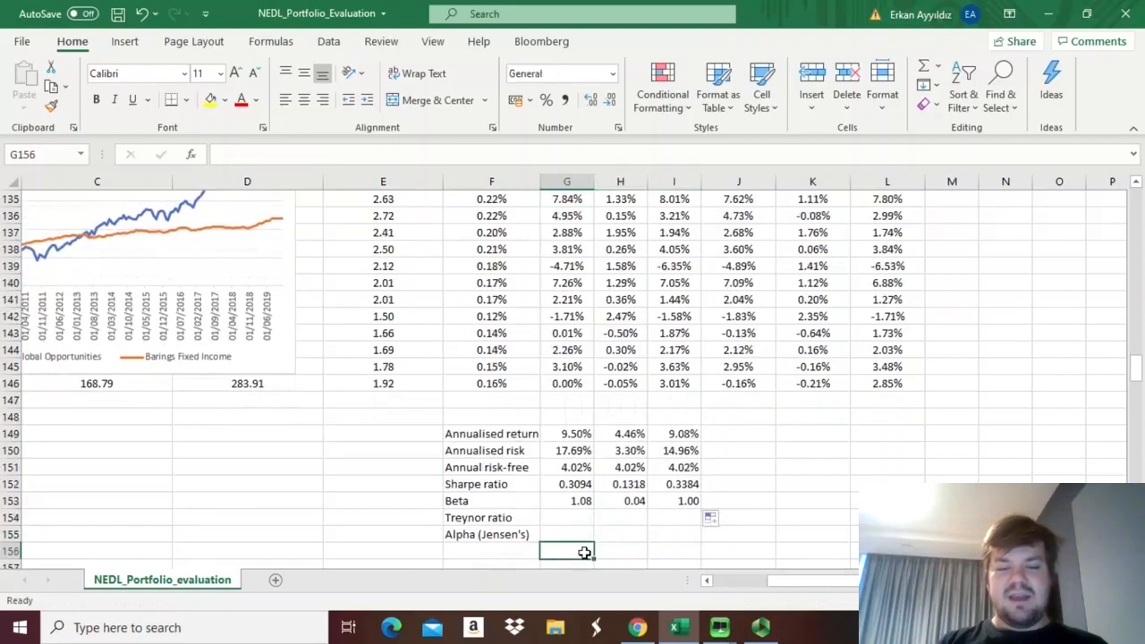
Compare the betas of the funds and the index in row 153, ending at the first Treynor ratio cell, G154.
left_click(581, 507)
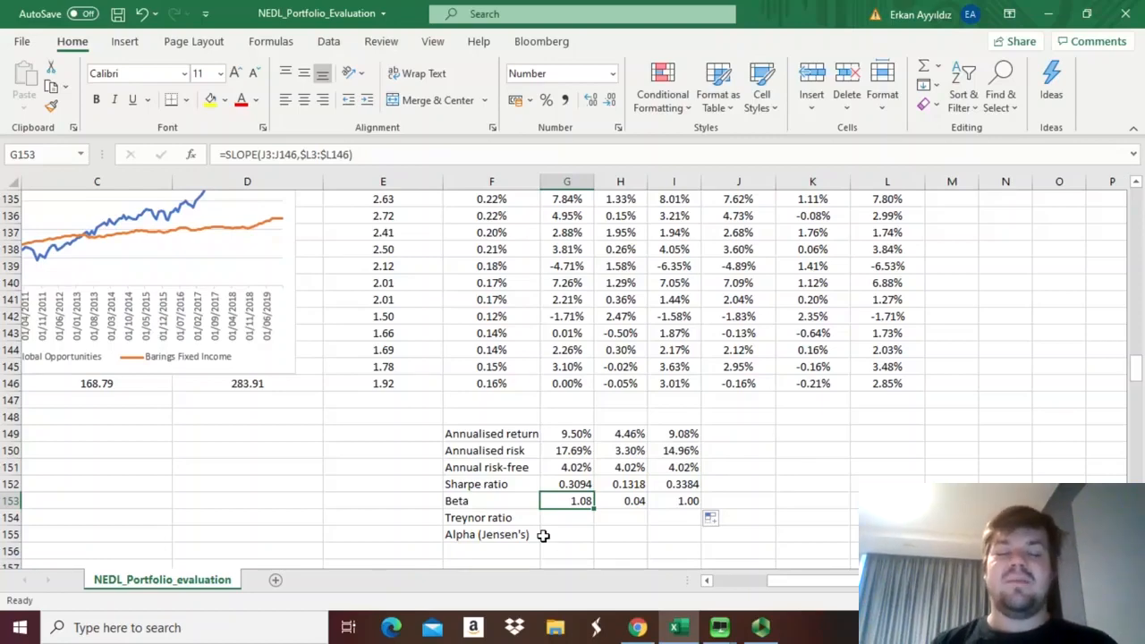
left_click(676, 504)
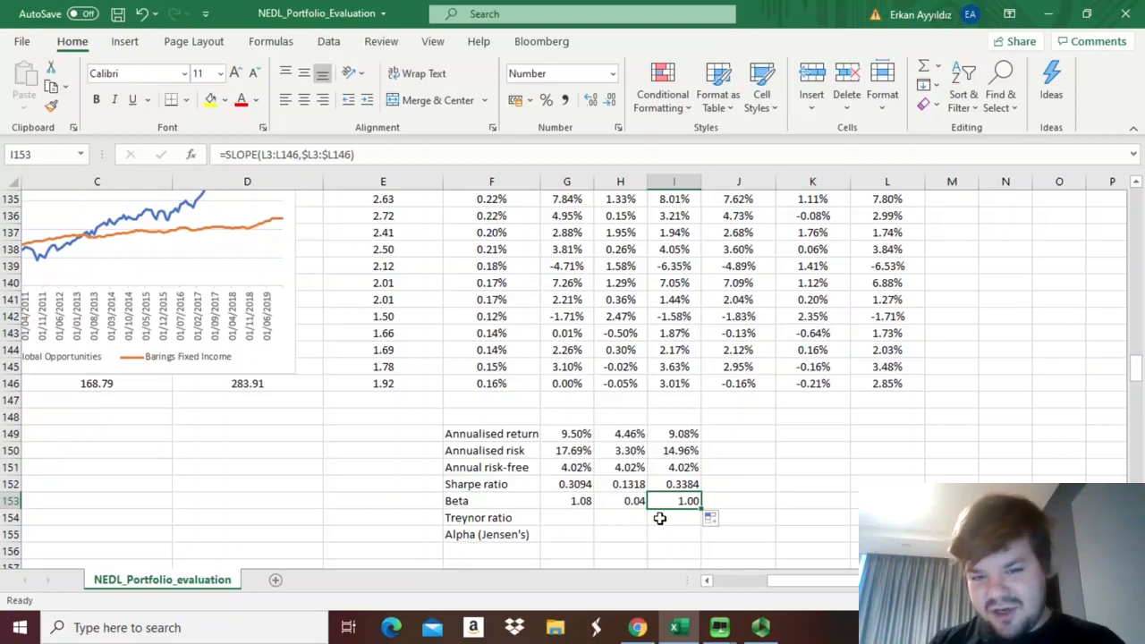
key("Left")
key("Left")
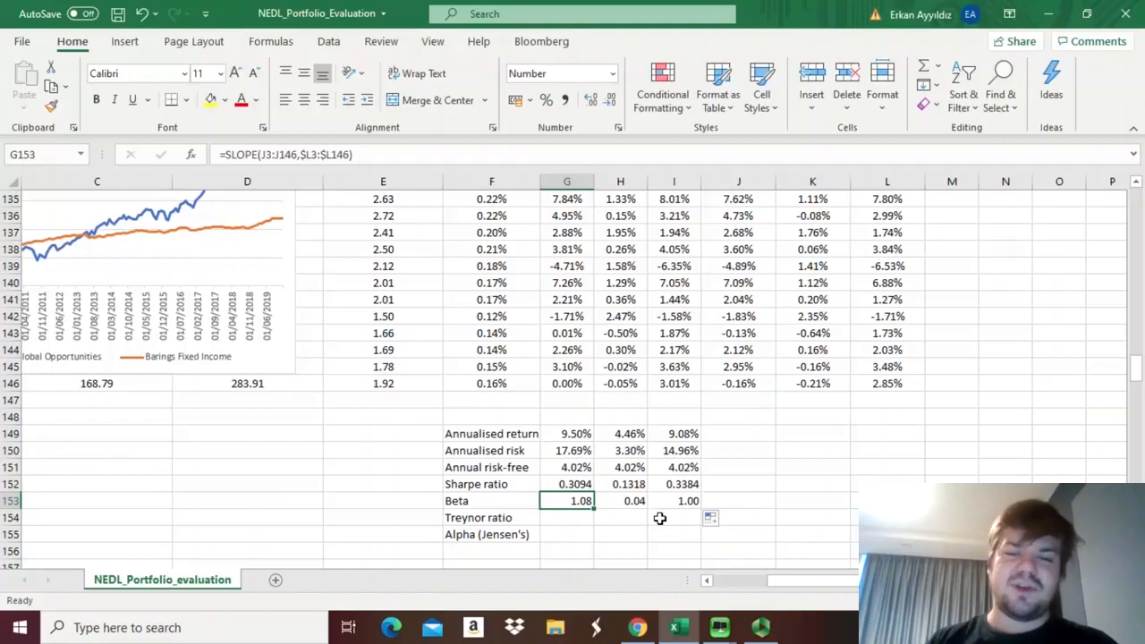
key("Down")
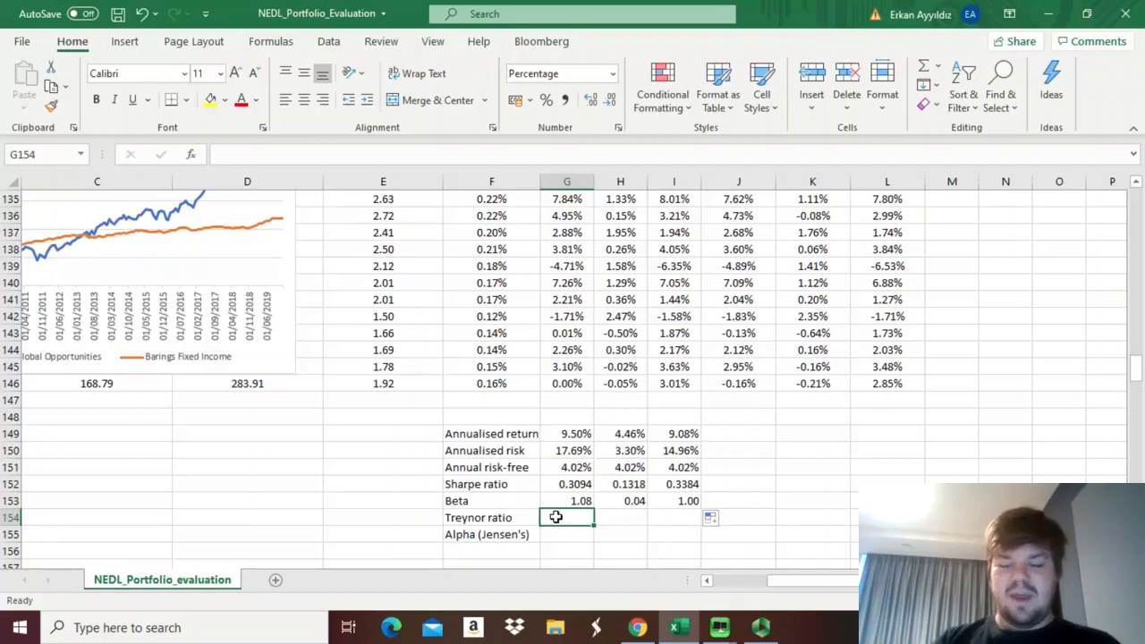
Calculate the Treynor ratio in G154 as =(G149-G151)/G153 and copy it across to I154.
type("=")
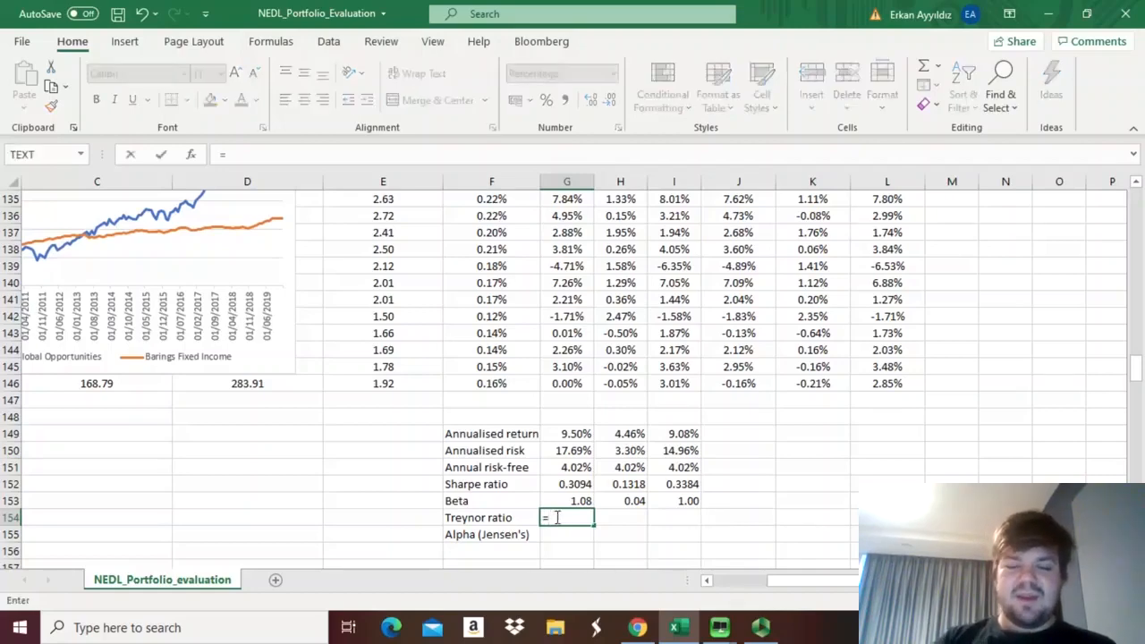
type("(")
left_click(558, 436)
type("-")
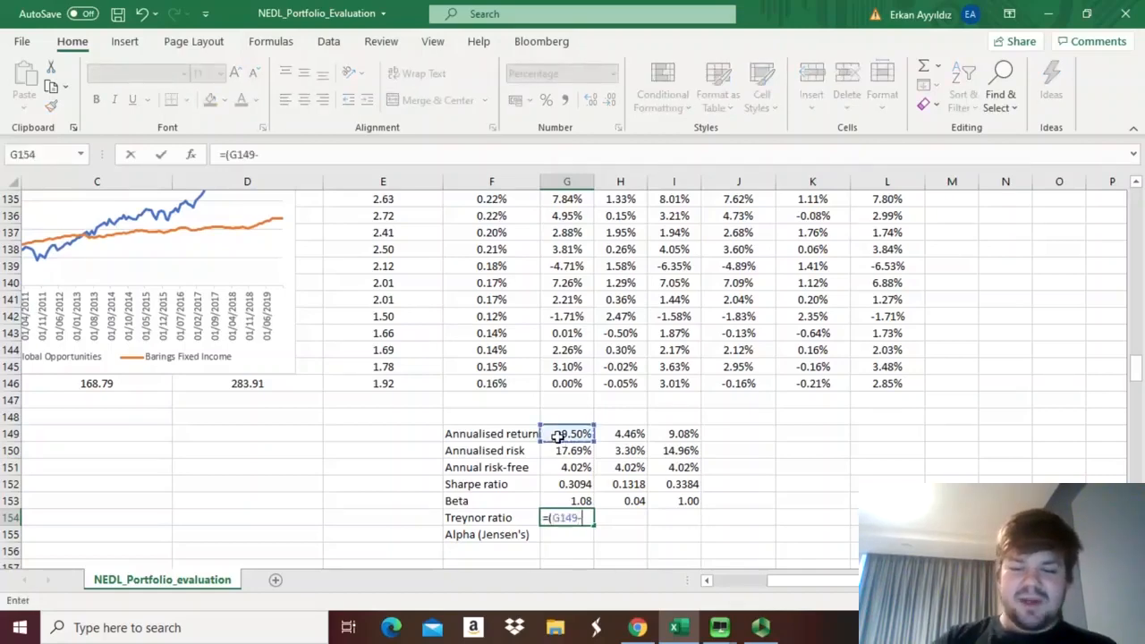
left_click(547, 468)
type(")")
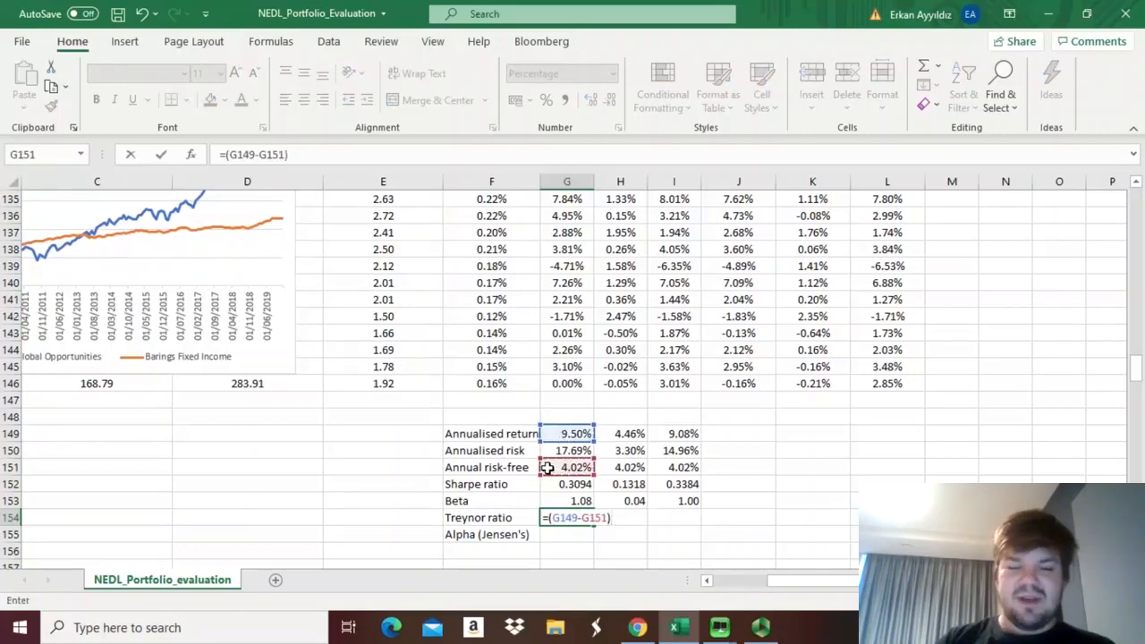
type("/")
left_click(555, 501)
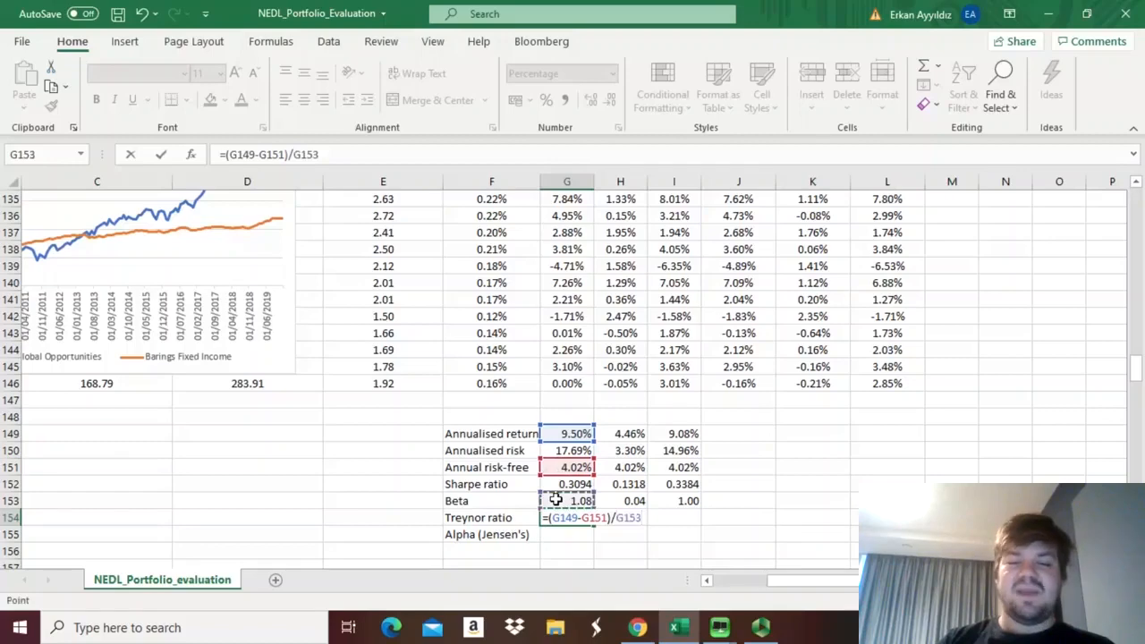
key("Return")
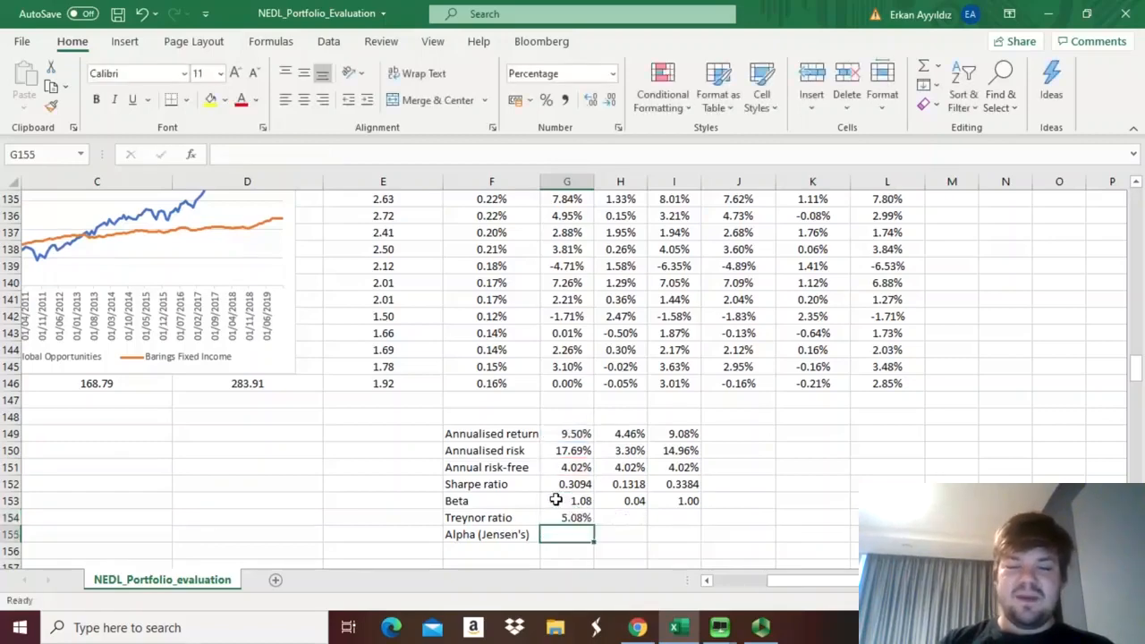
left_click(570, 517)
left_click_drag(594, 526, 687, 528)
left_click(573, 550)
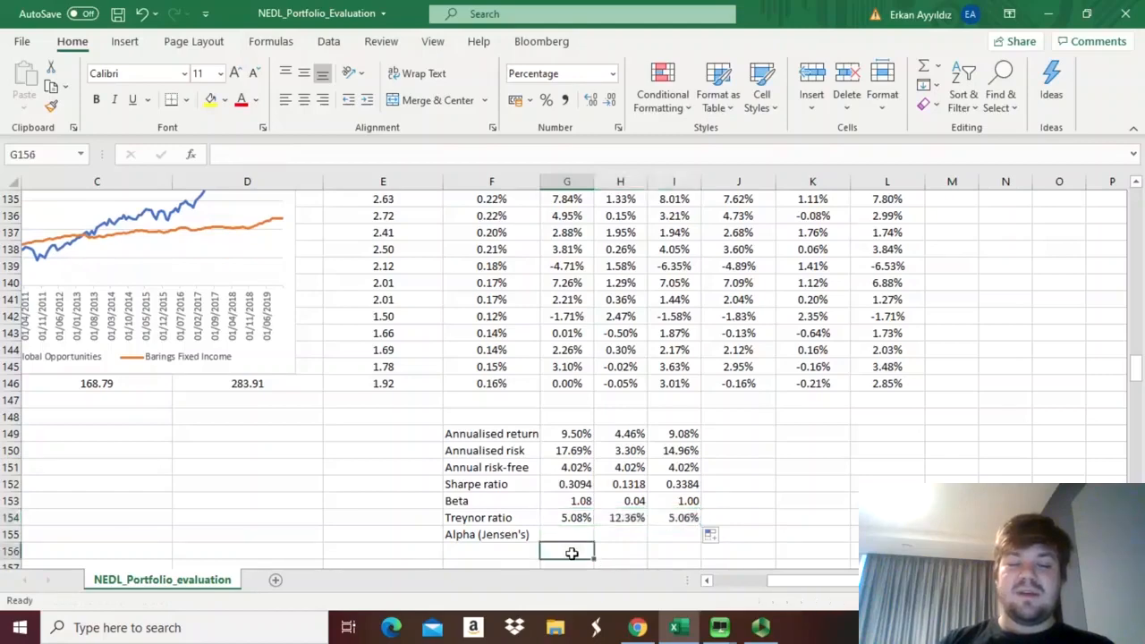
Examine the fixed income fund's Treynor ratio in H154 alongside its beta and annualised risk, compared with the index in column I.
left_click(631, 516)
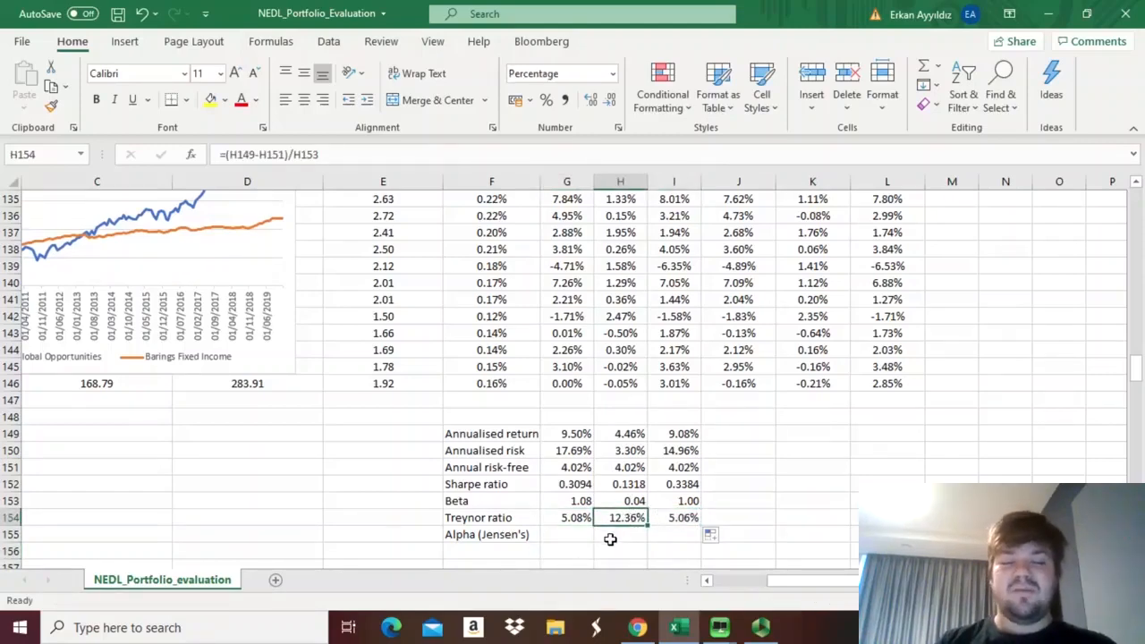
left_click(618, 501)
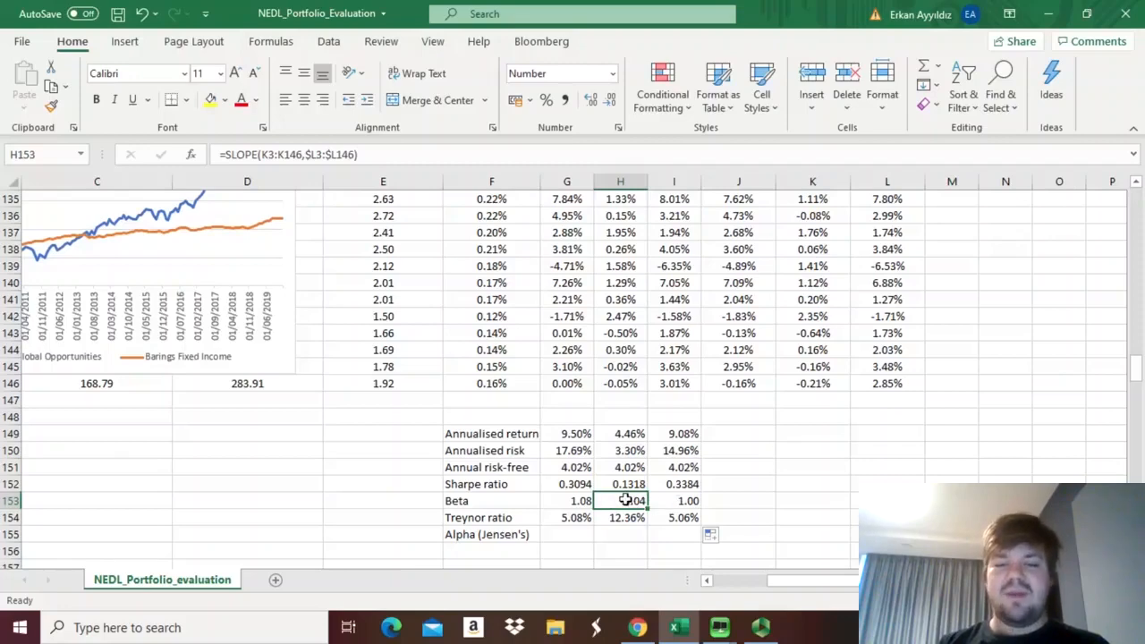
left_click_drag(633, 501, 683, 501)
left_click(754, 500)
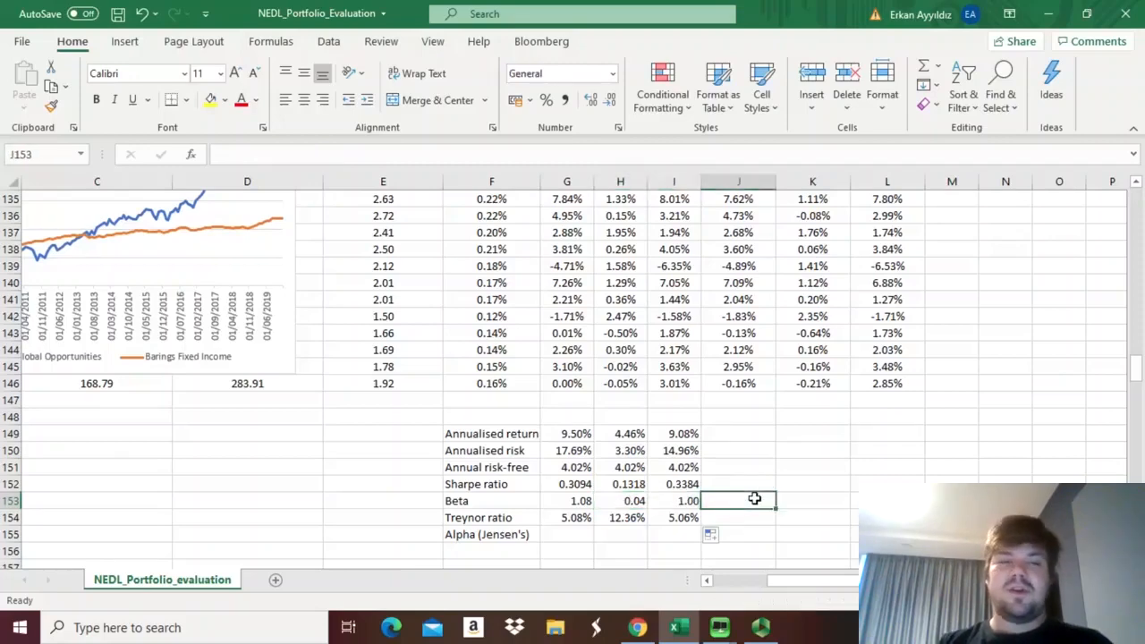
left_click(620, 501)
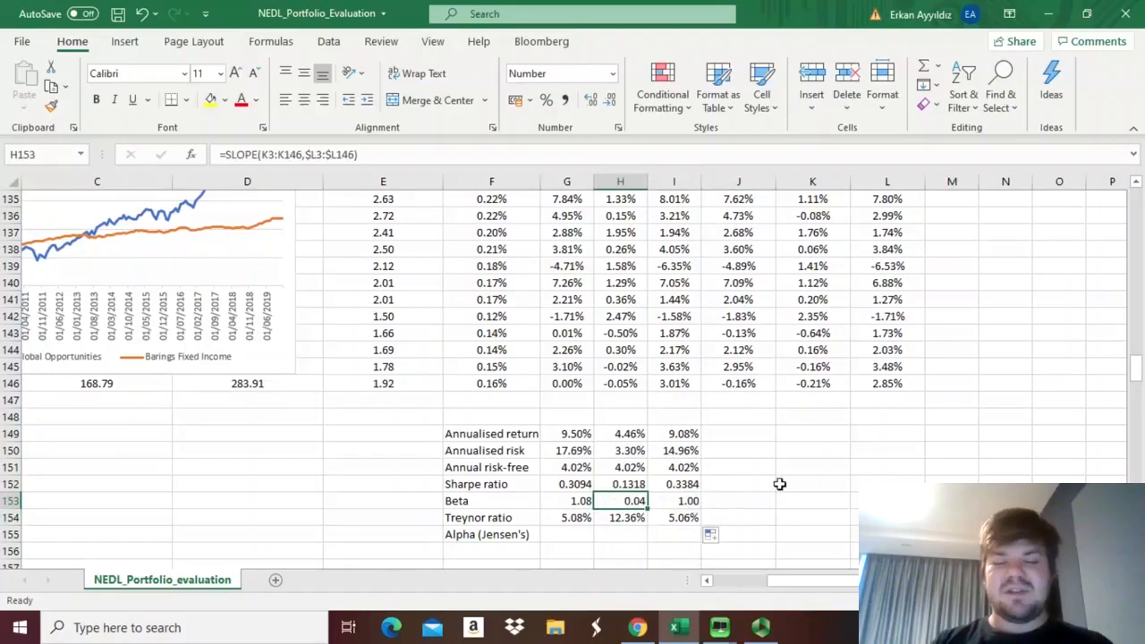
left_click(673, 501)
left_click(609, 450)
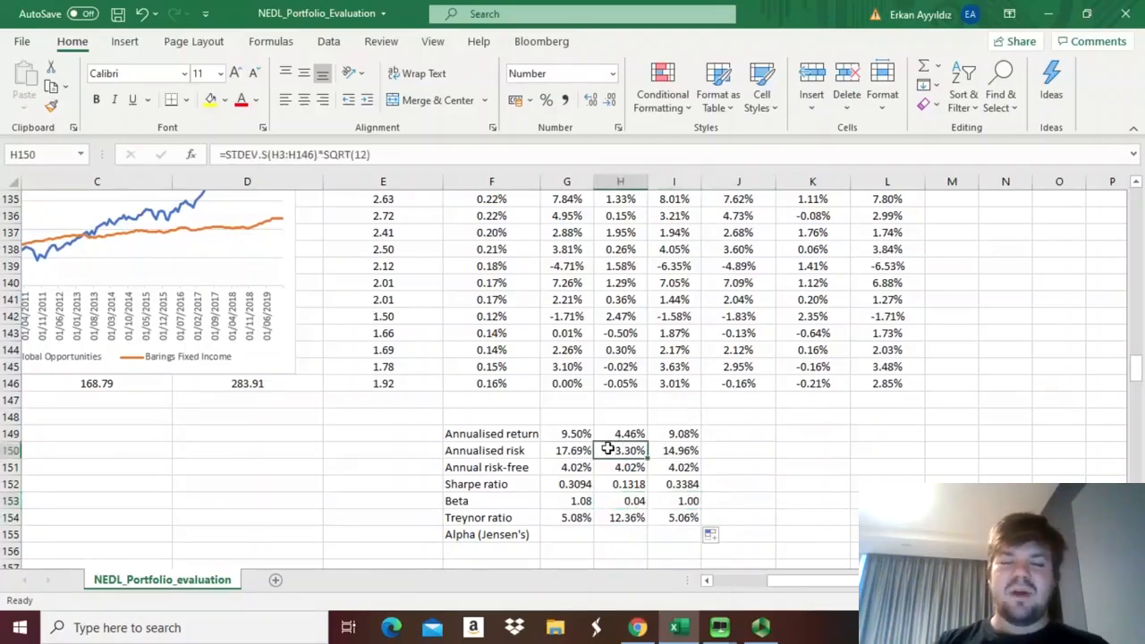
left_click_drag(608, 450, 675, 450)
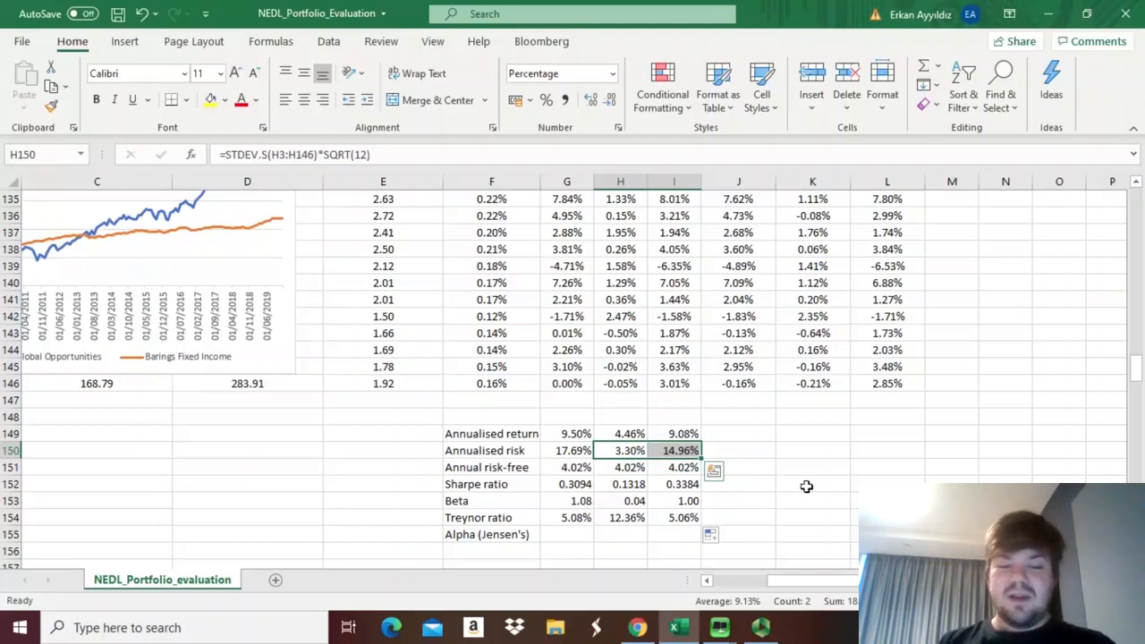
left_click(615, 500)
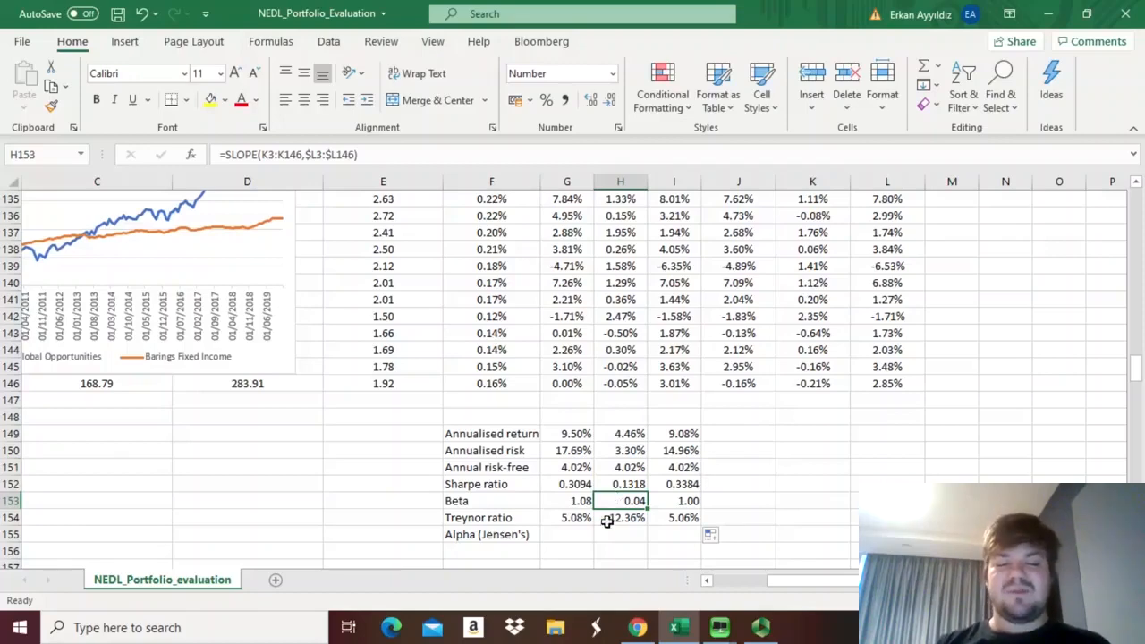
left_click(609, 520)
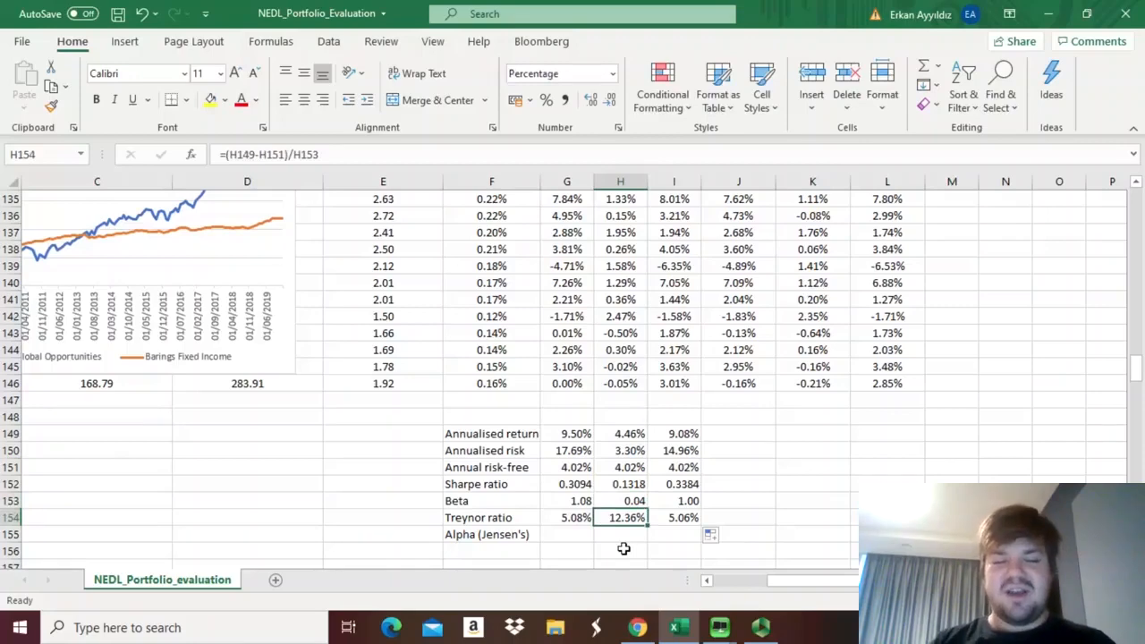
Compare the first fund's Treynor ratio in G154 and Sharpe ratio in G152 with the index values in I154 and I152.
left_click(567, 513)
left_click(671, 522)
left_click(579, 547)
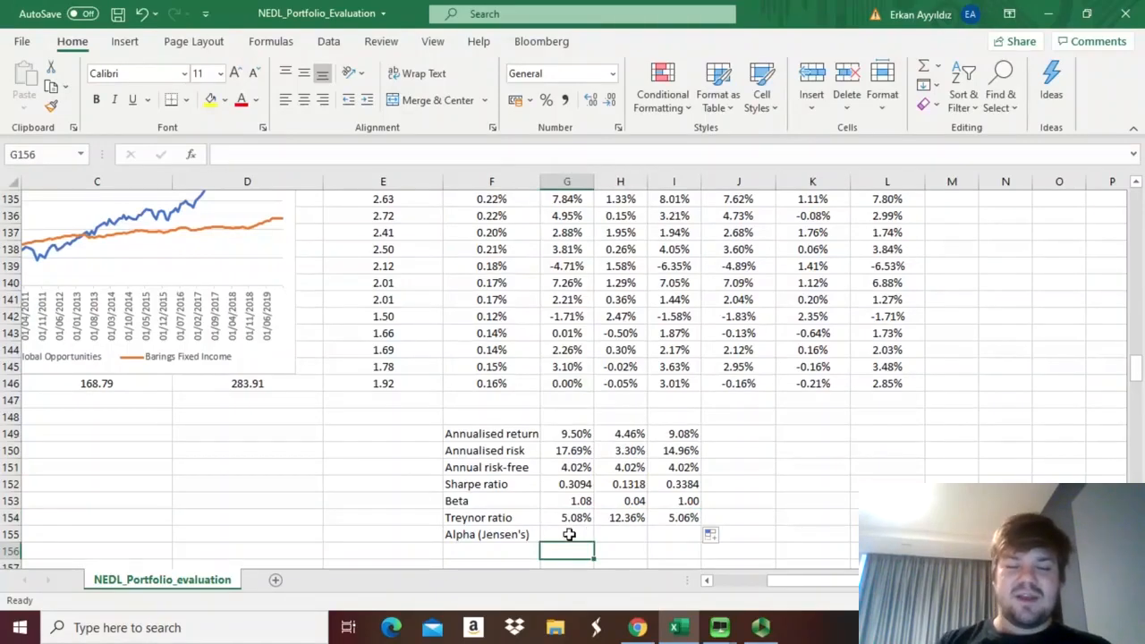
left_click(570, 518)
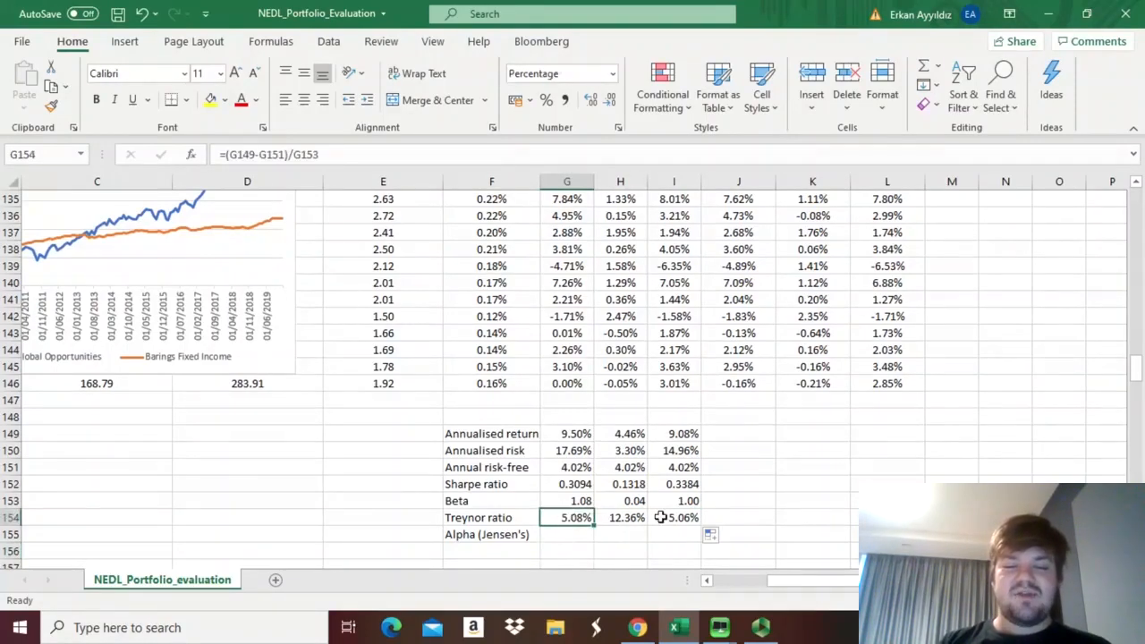
left_click(682, 517)
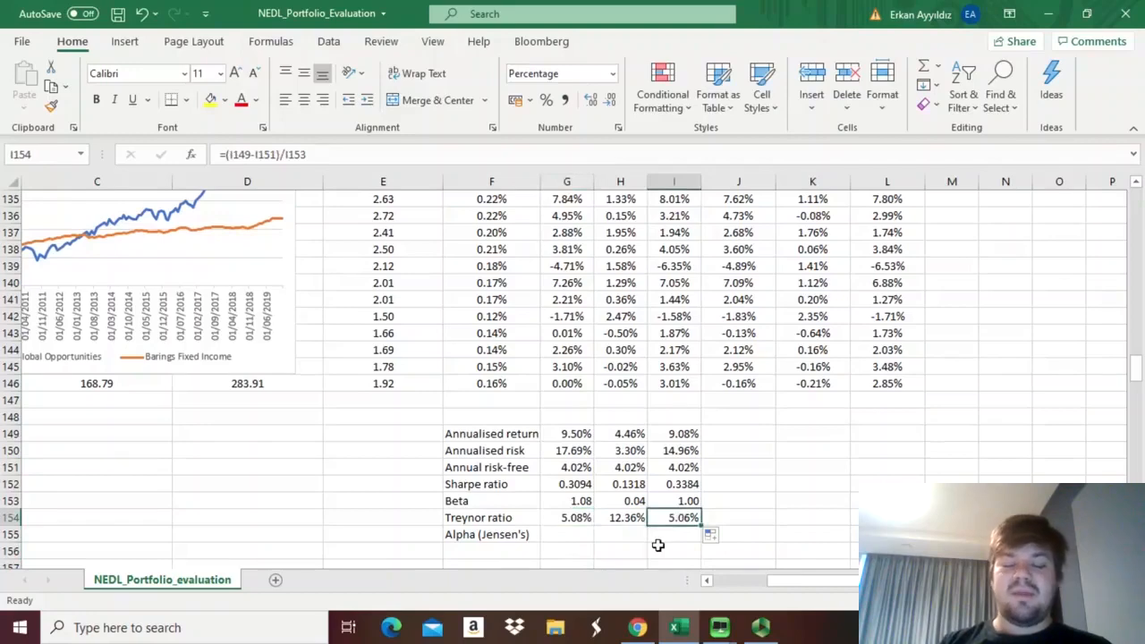
left_click(574, 519)
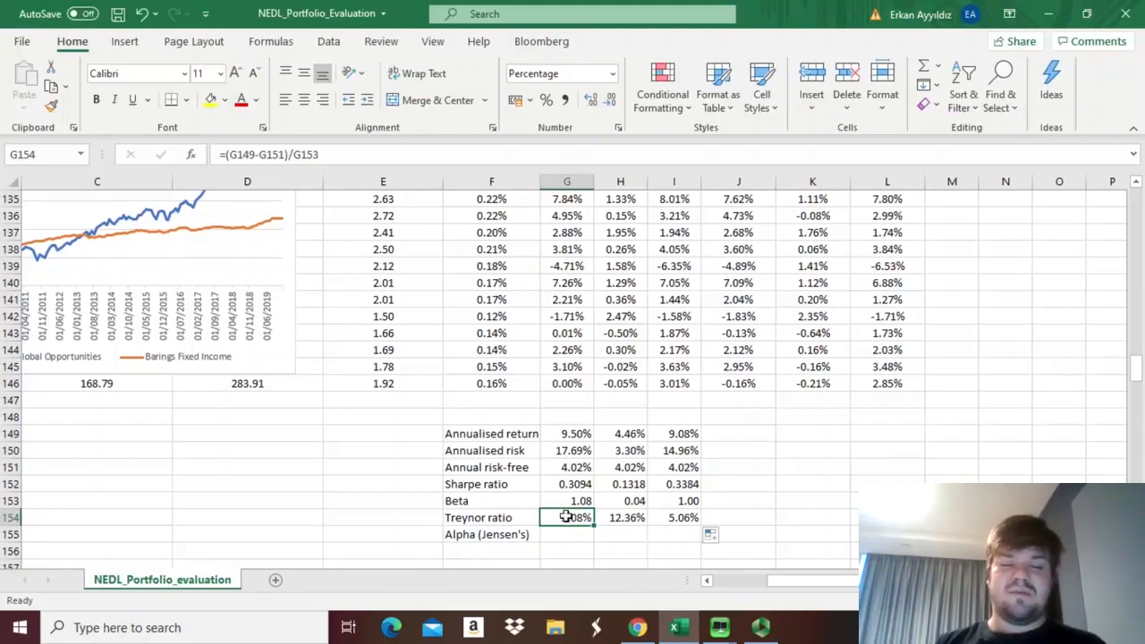
left_click(669, 519)
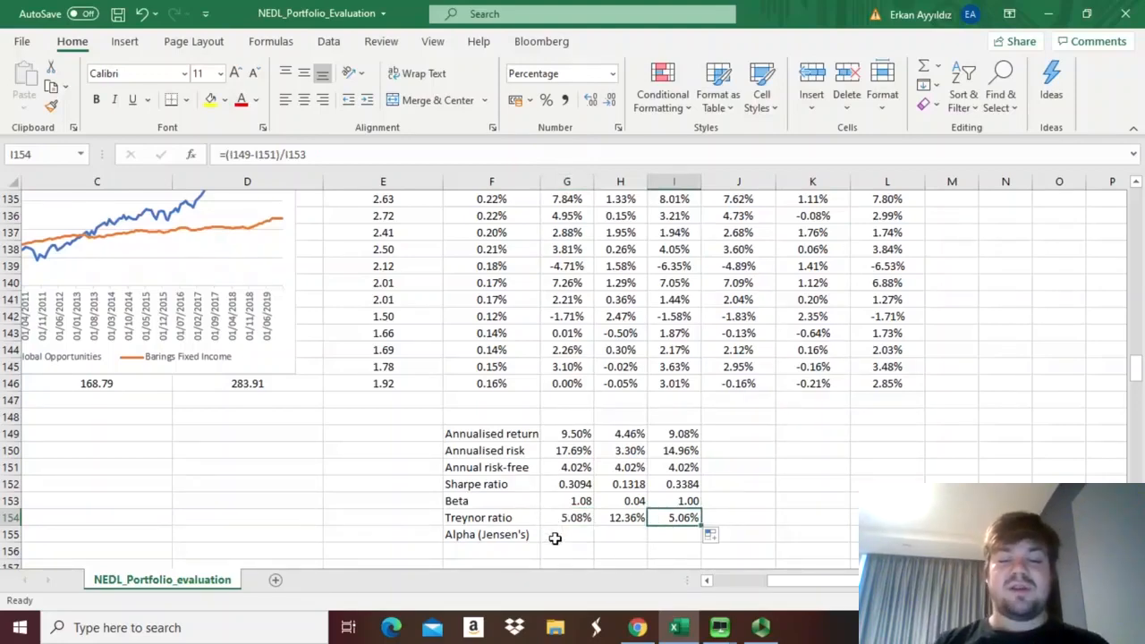
left_click(568, 484)
left_click(685, 485)
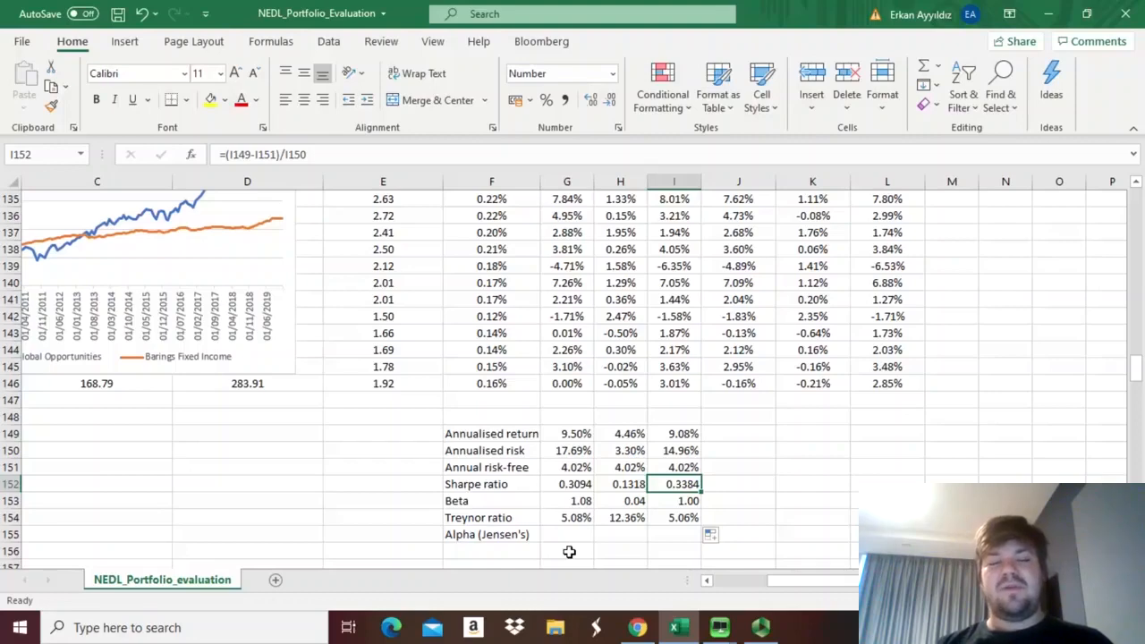
Begin the Jensen's alpha formula in G155 with the fund's excess return minus beta, as =(G149-G151) - G153*.
left_click(563, 535)
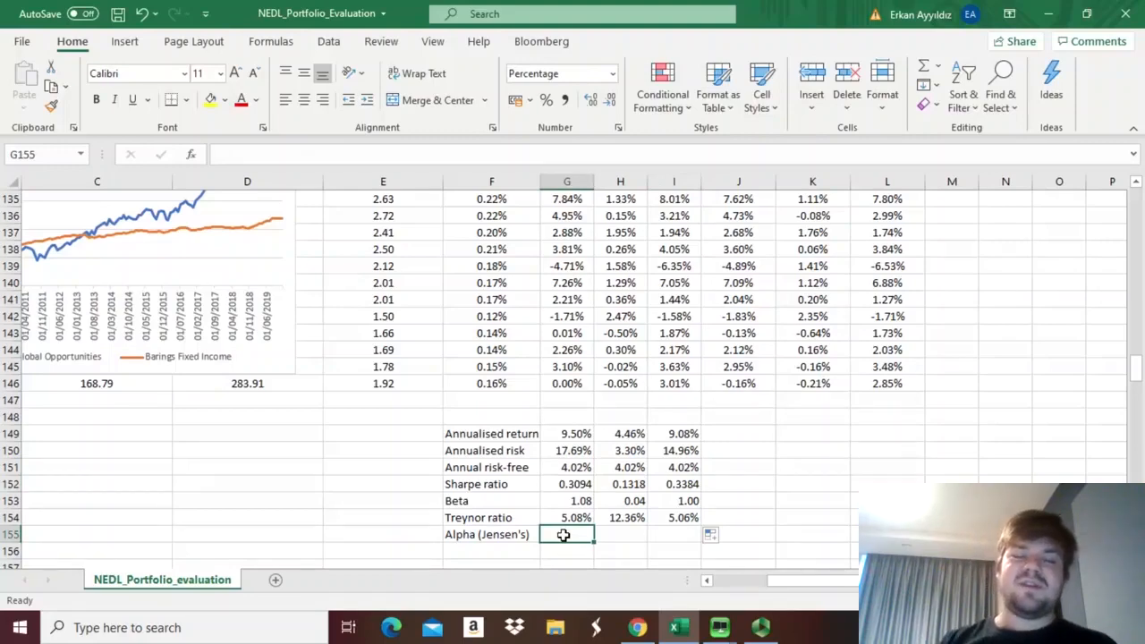
type("=(")
left_click(570, 435)
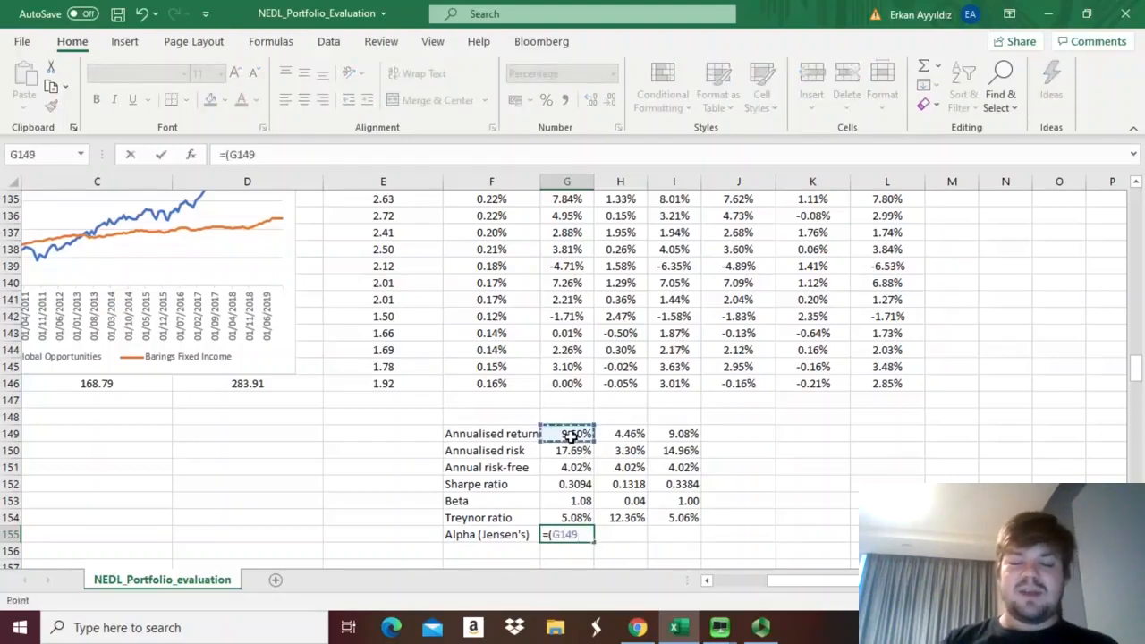
type("-")
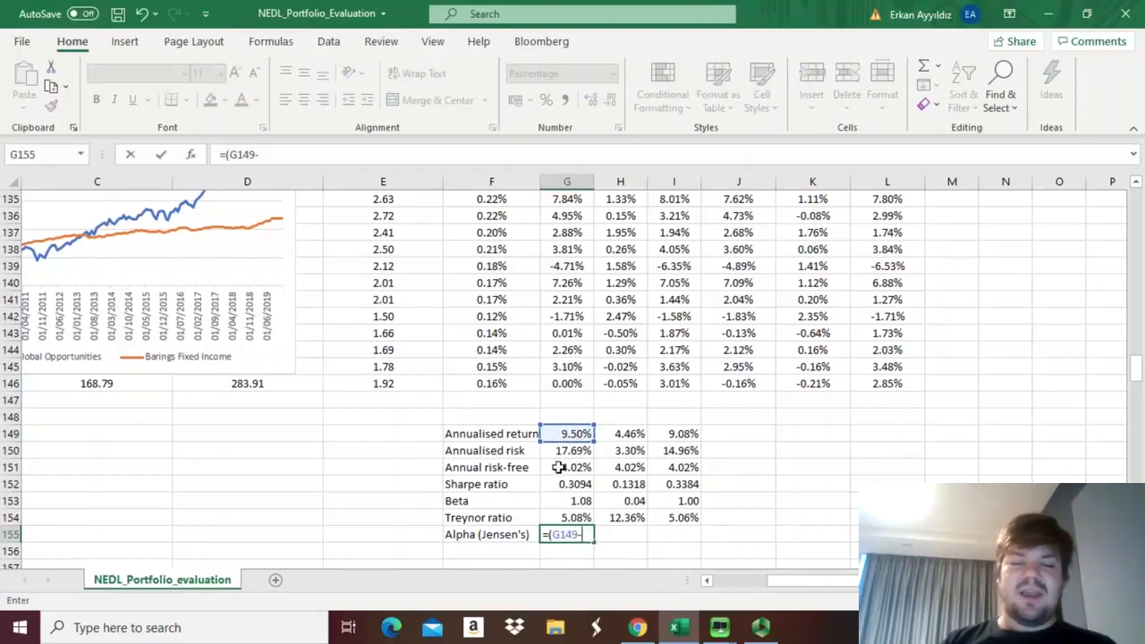
left_click(558, 467)
type(") -")
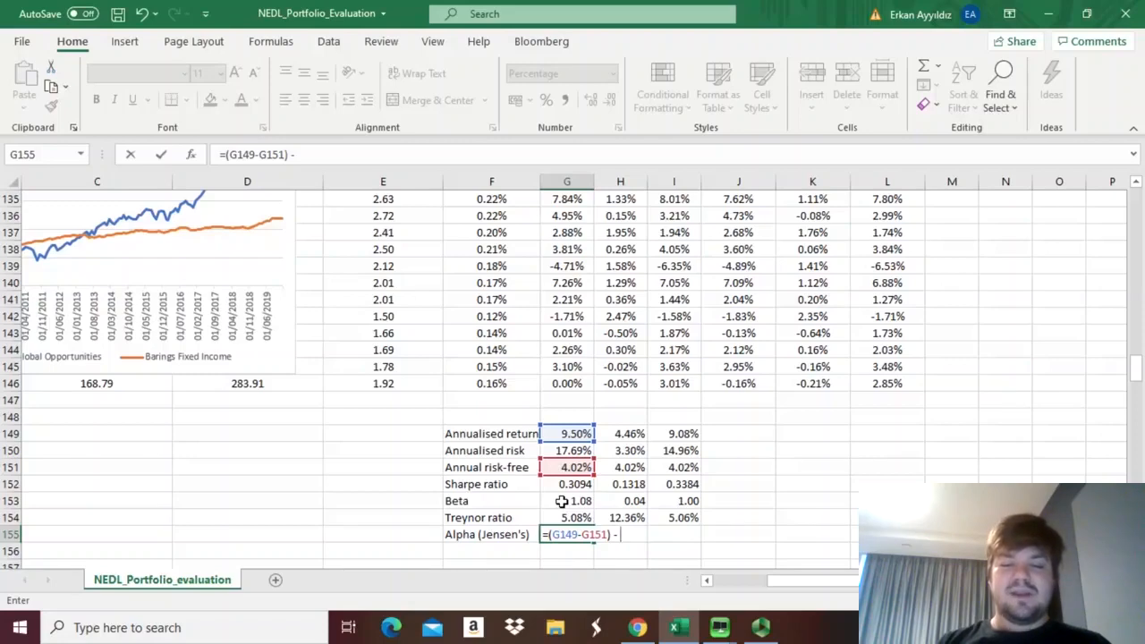
left_click(562, 502)
type("*")
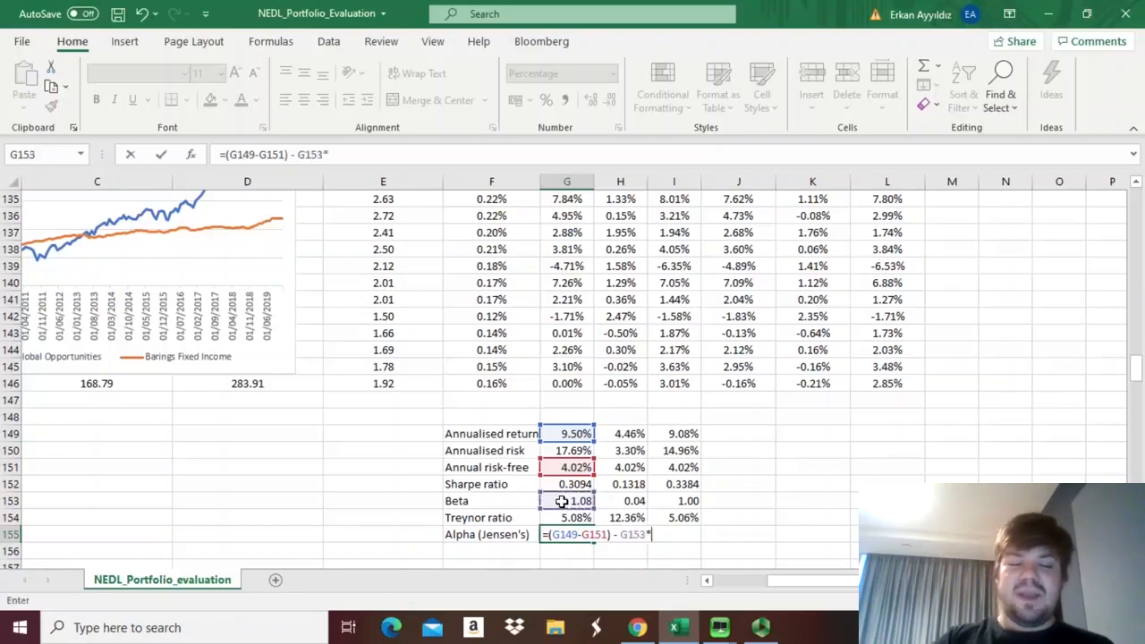
Complete G155 as =(G149-G151) - G153*($I149-G151), multiplying beta by the index's excess return with the index column fixed.
type("(")
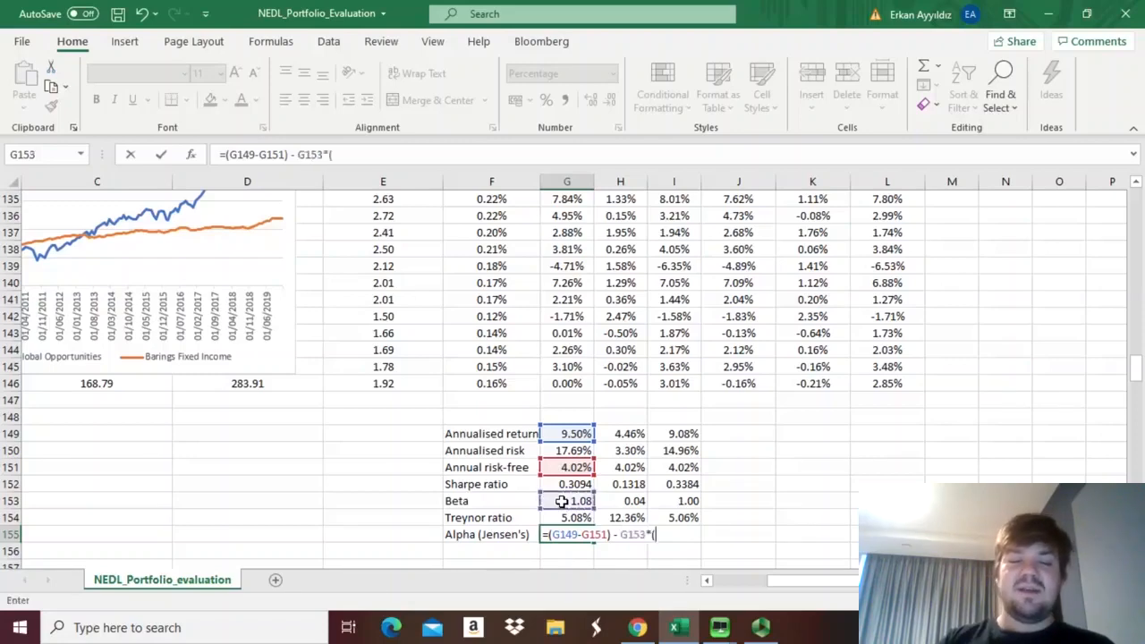
left_click(669, 439)
left_click(663, 536)
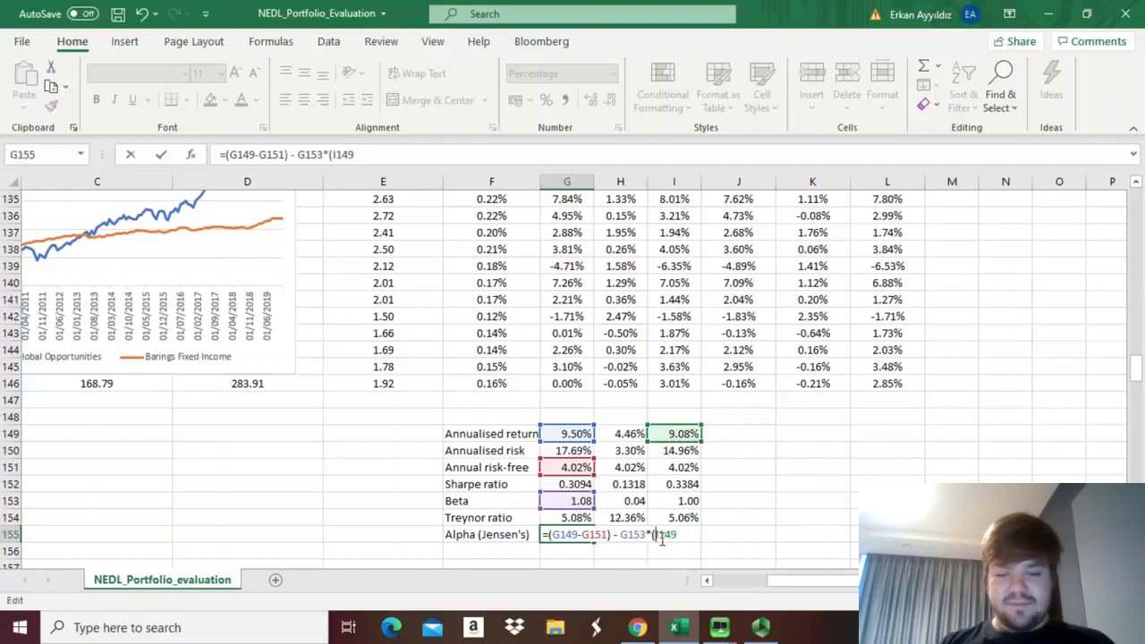
type("$")
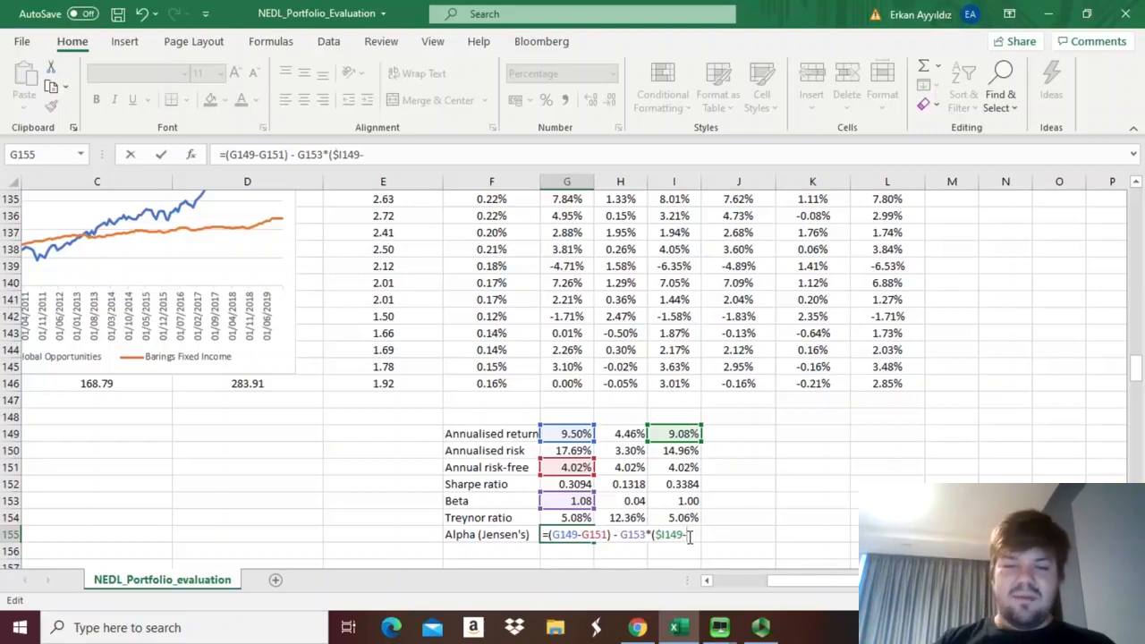
type("-")
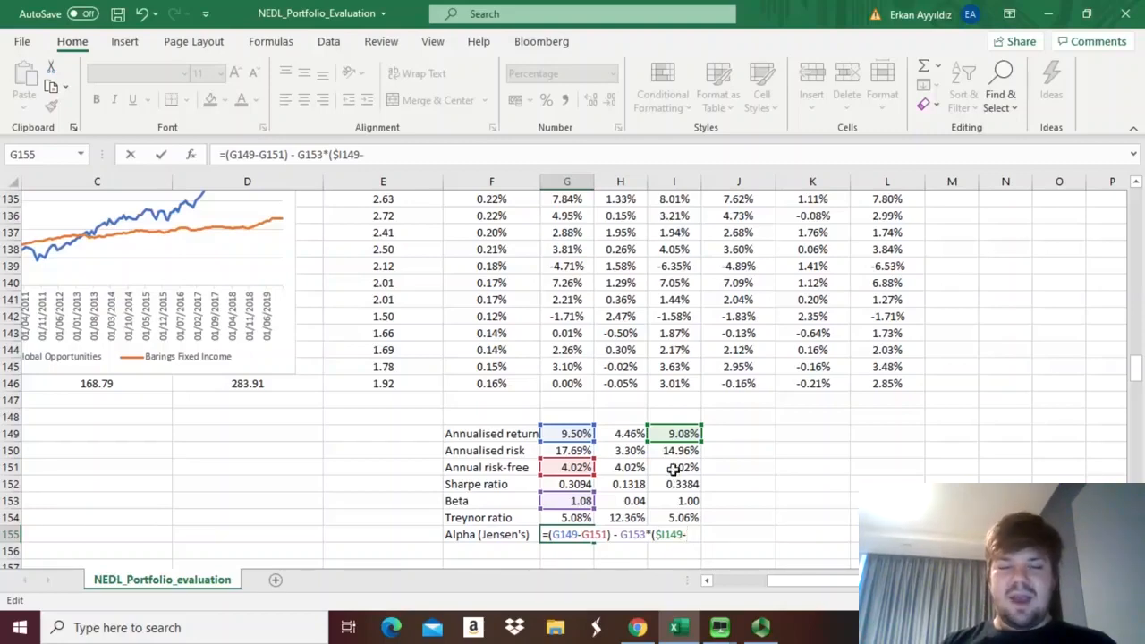
left_click(563, 468)
type(")")
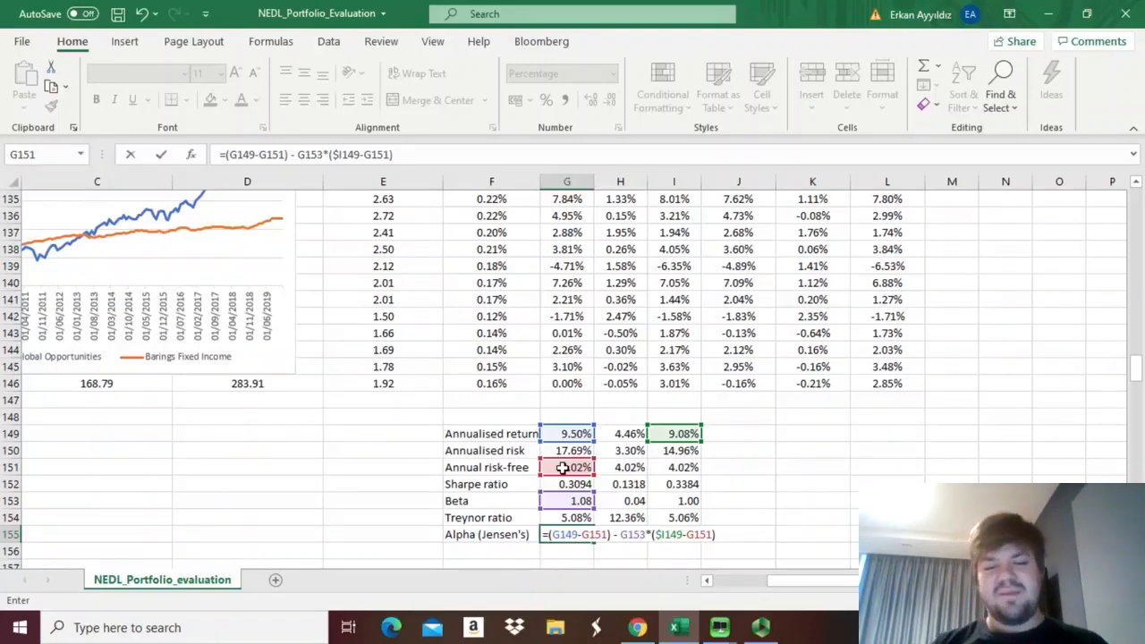
key("ctrl+Return")
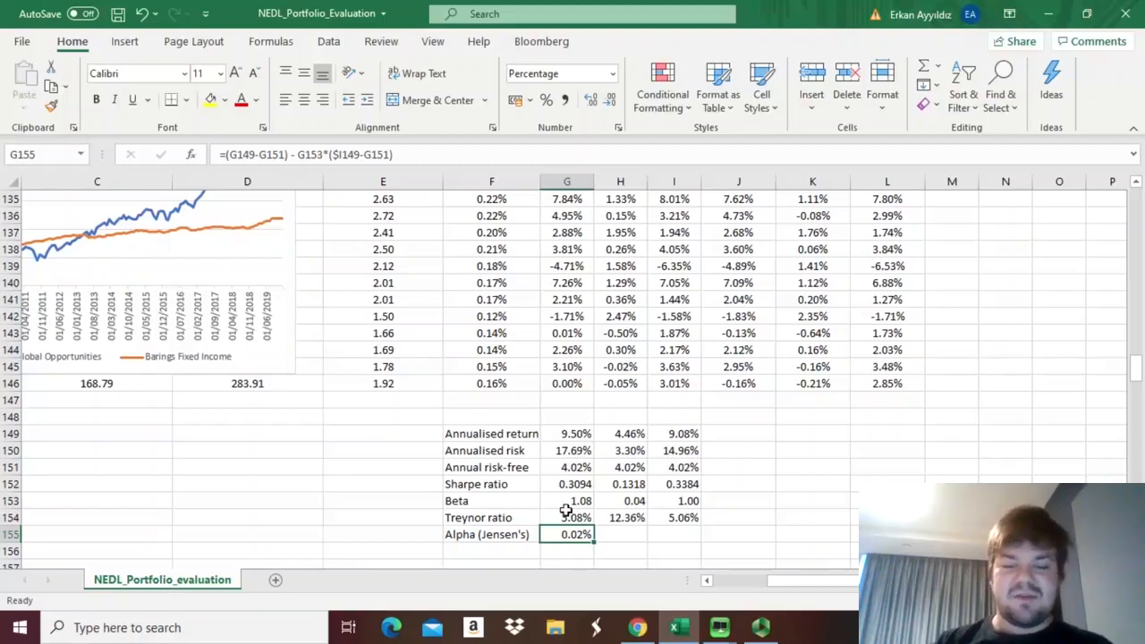
Review the terms of the Jensen's alpha formula in G155 and copy it across to I155.
left_click(298, 155)
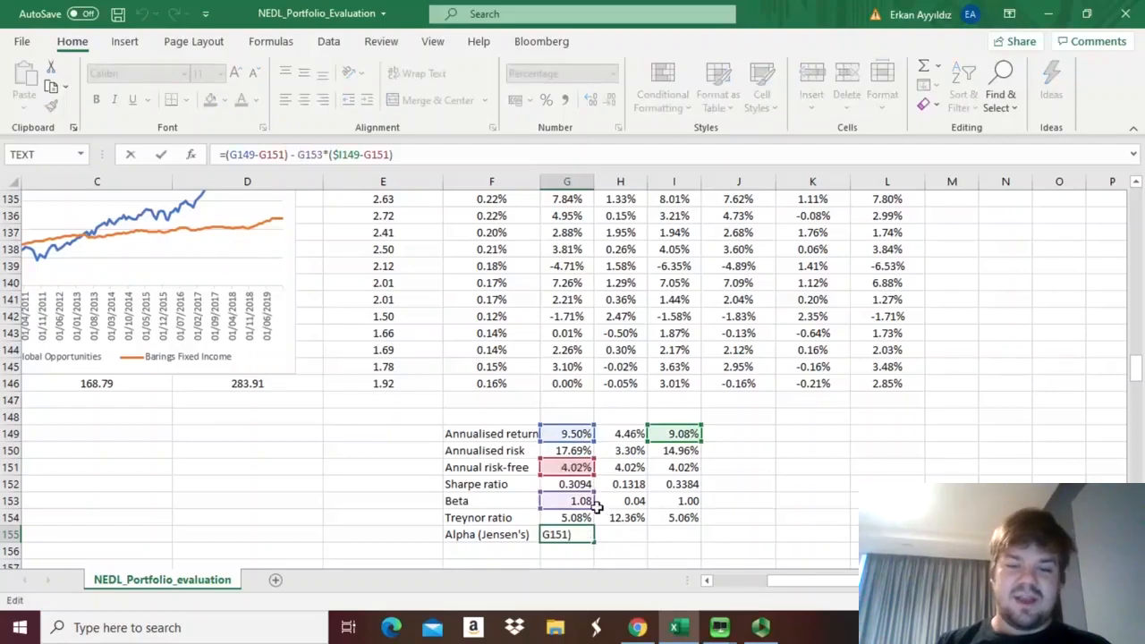
double_click(554, 537)
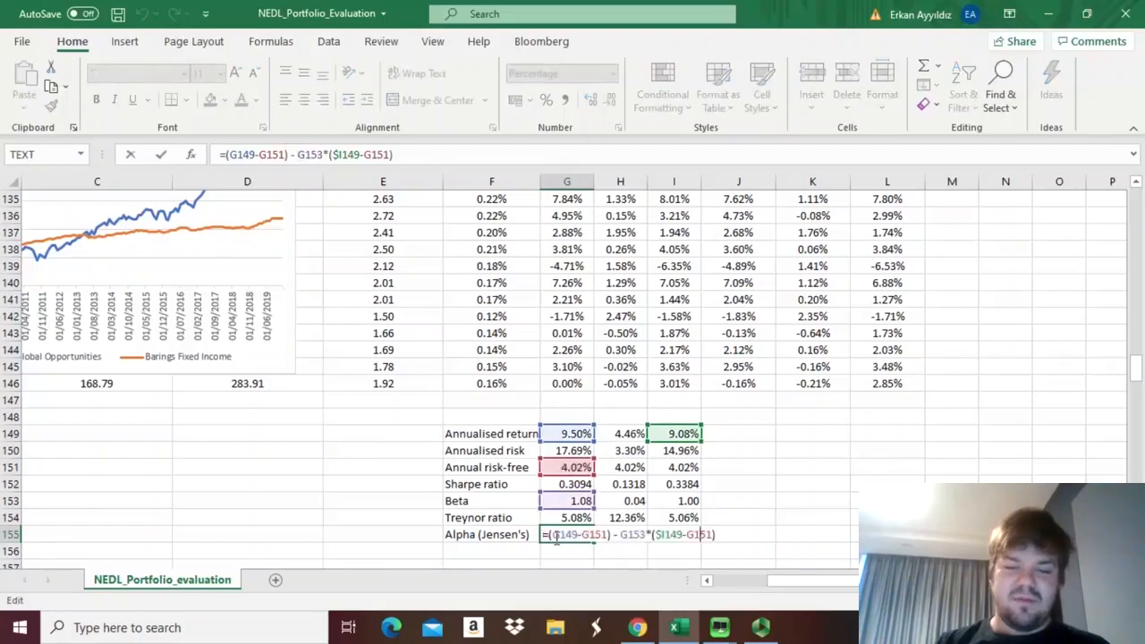
double_click(631, 535)
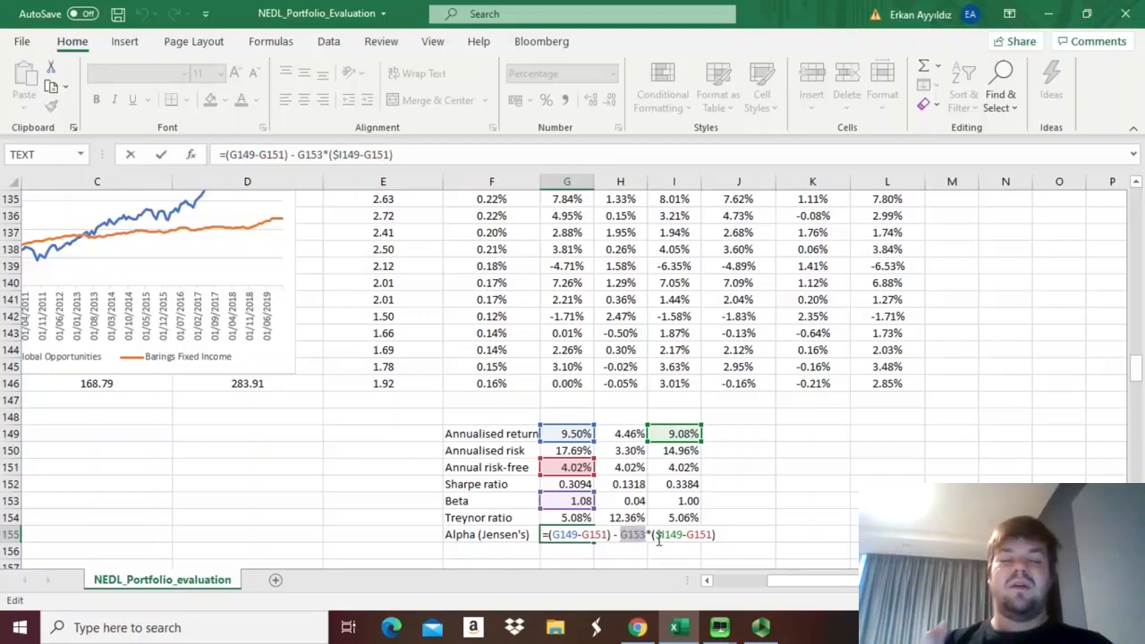
left_click(658, 537)
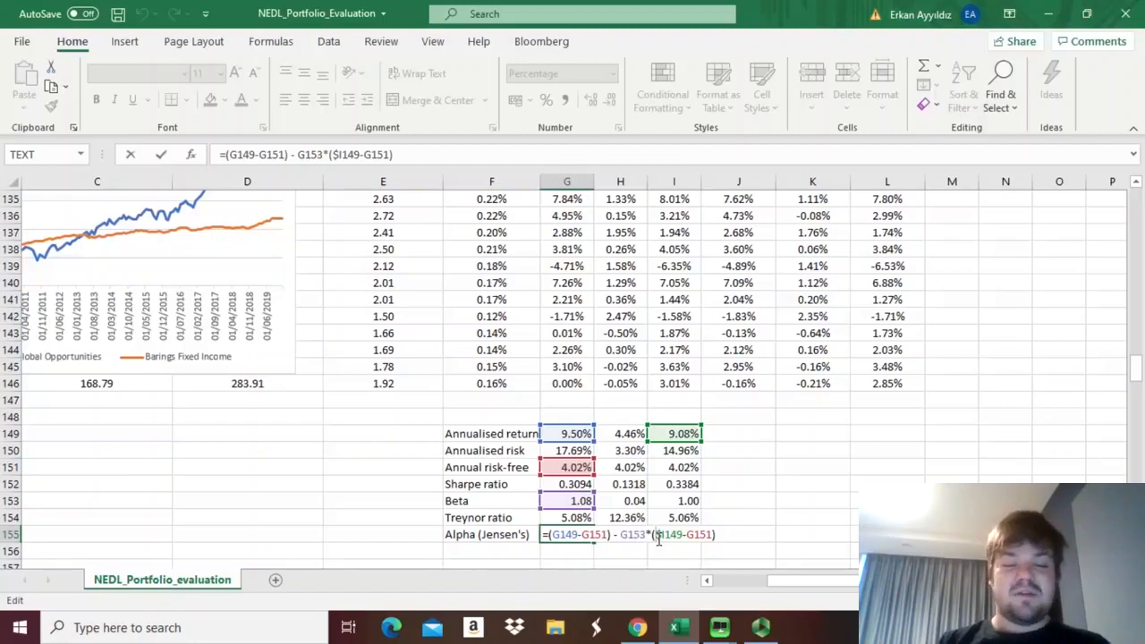
key("Return")
left_click(582, 534)
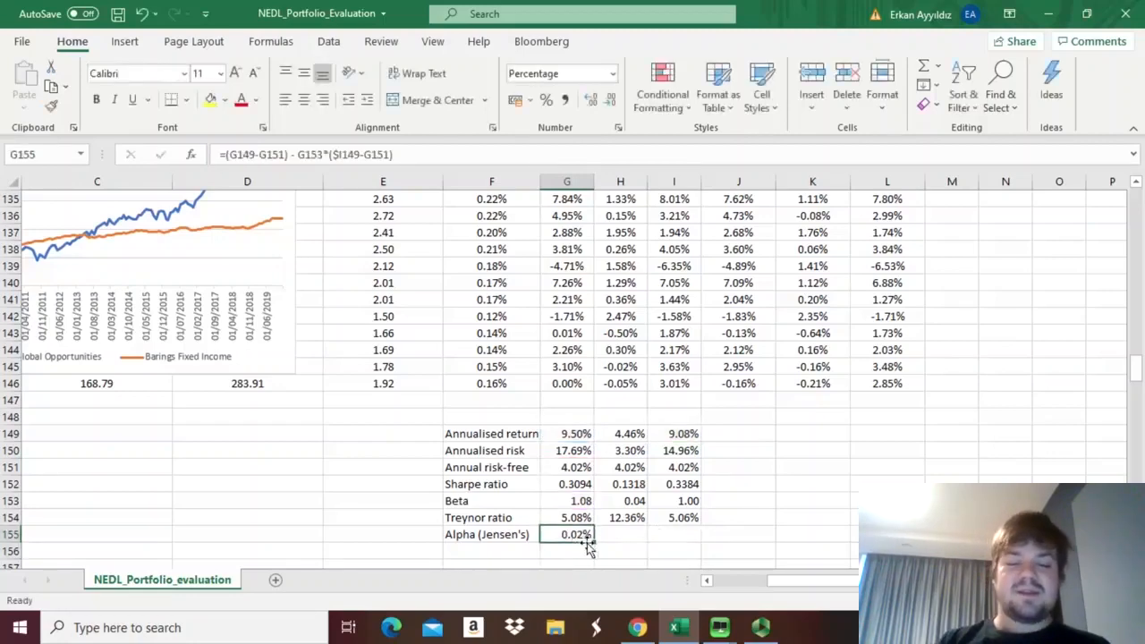
left_click_drag(587, 547, 694, 537)
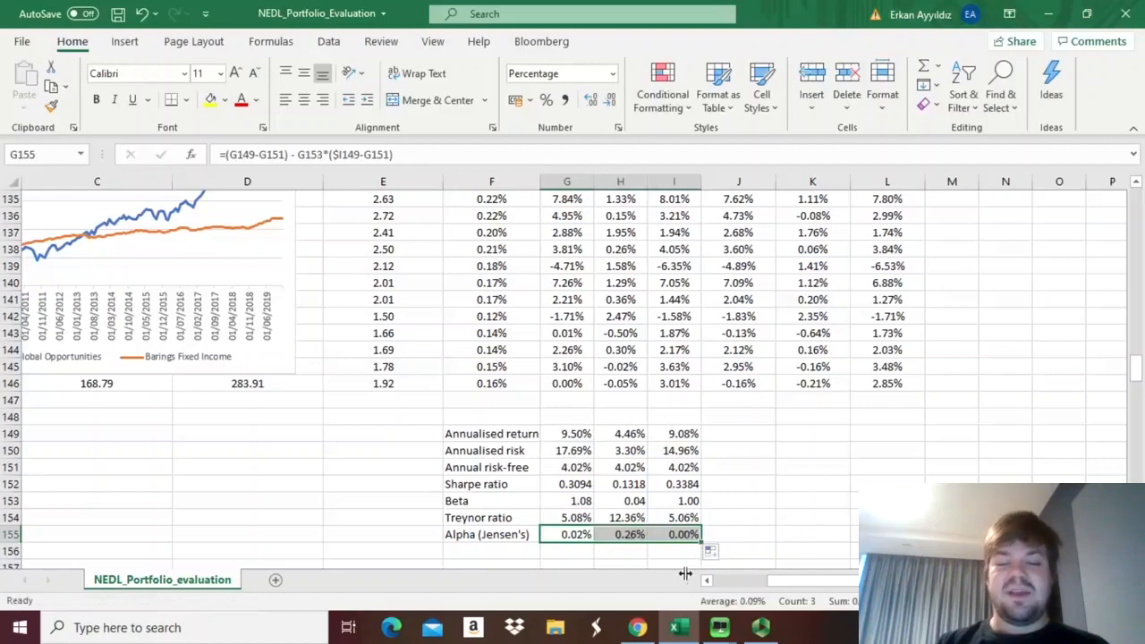
Examine the alphas of the index in I155 and the fixed income fund in H155, along with that fund's beta.
left_click(685, 534)
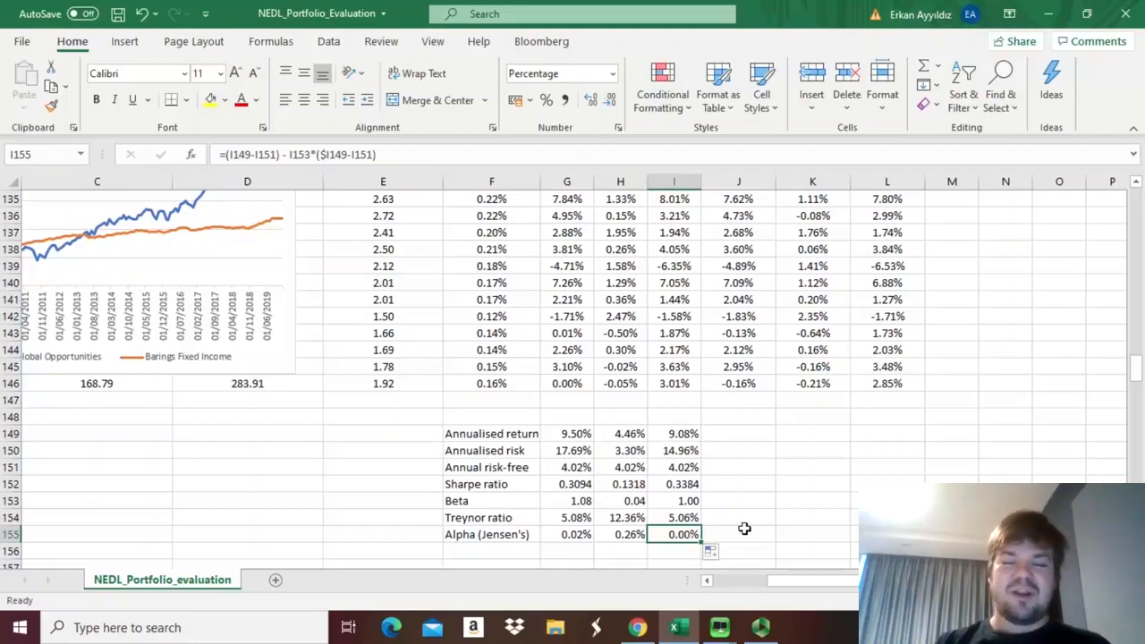
left_click(608, 536)
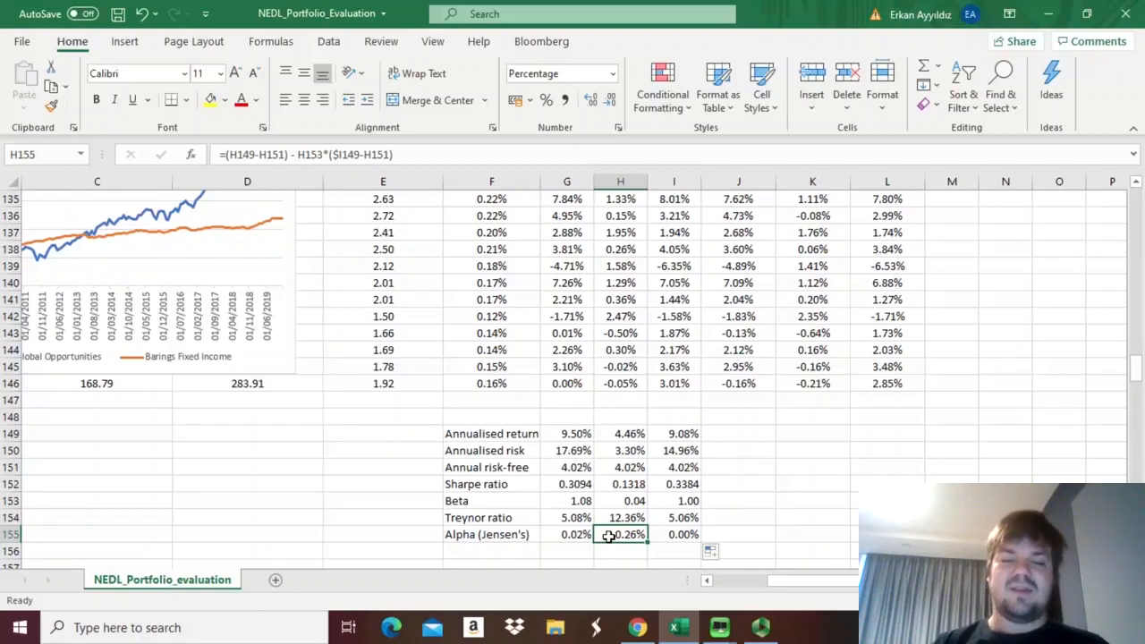
left_click(605, 501)
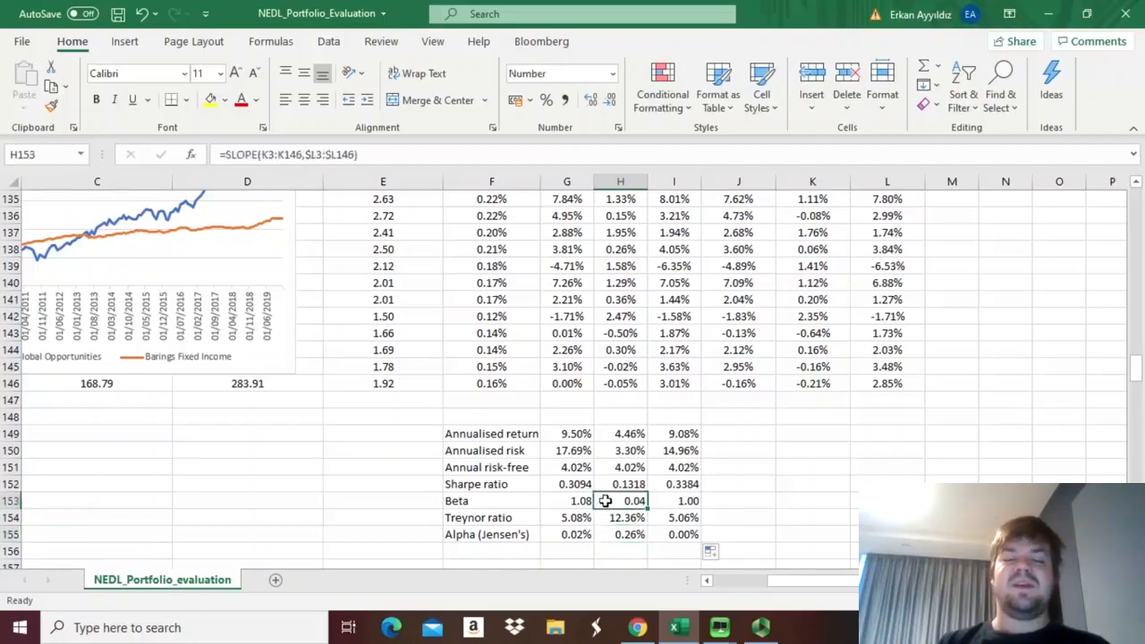